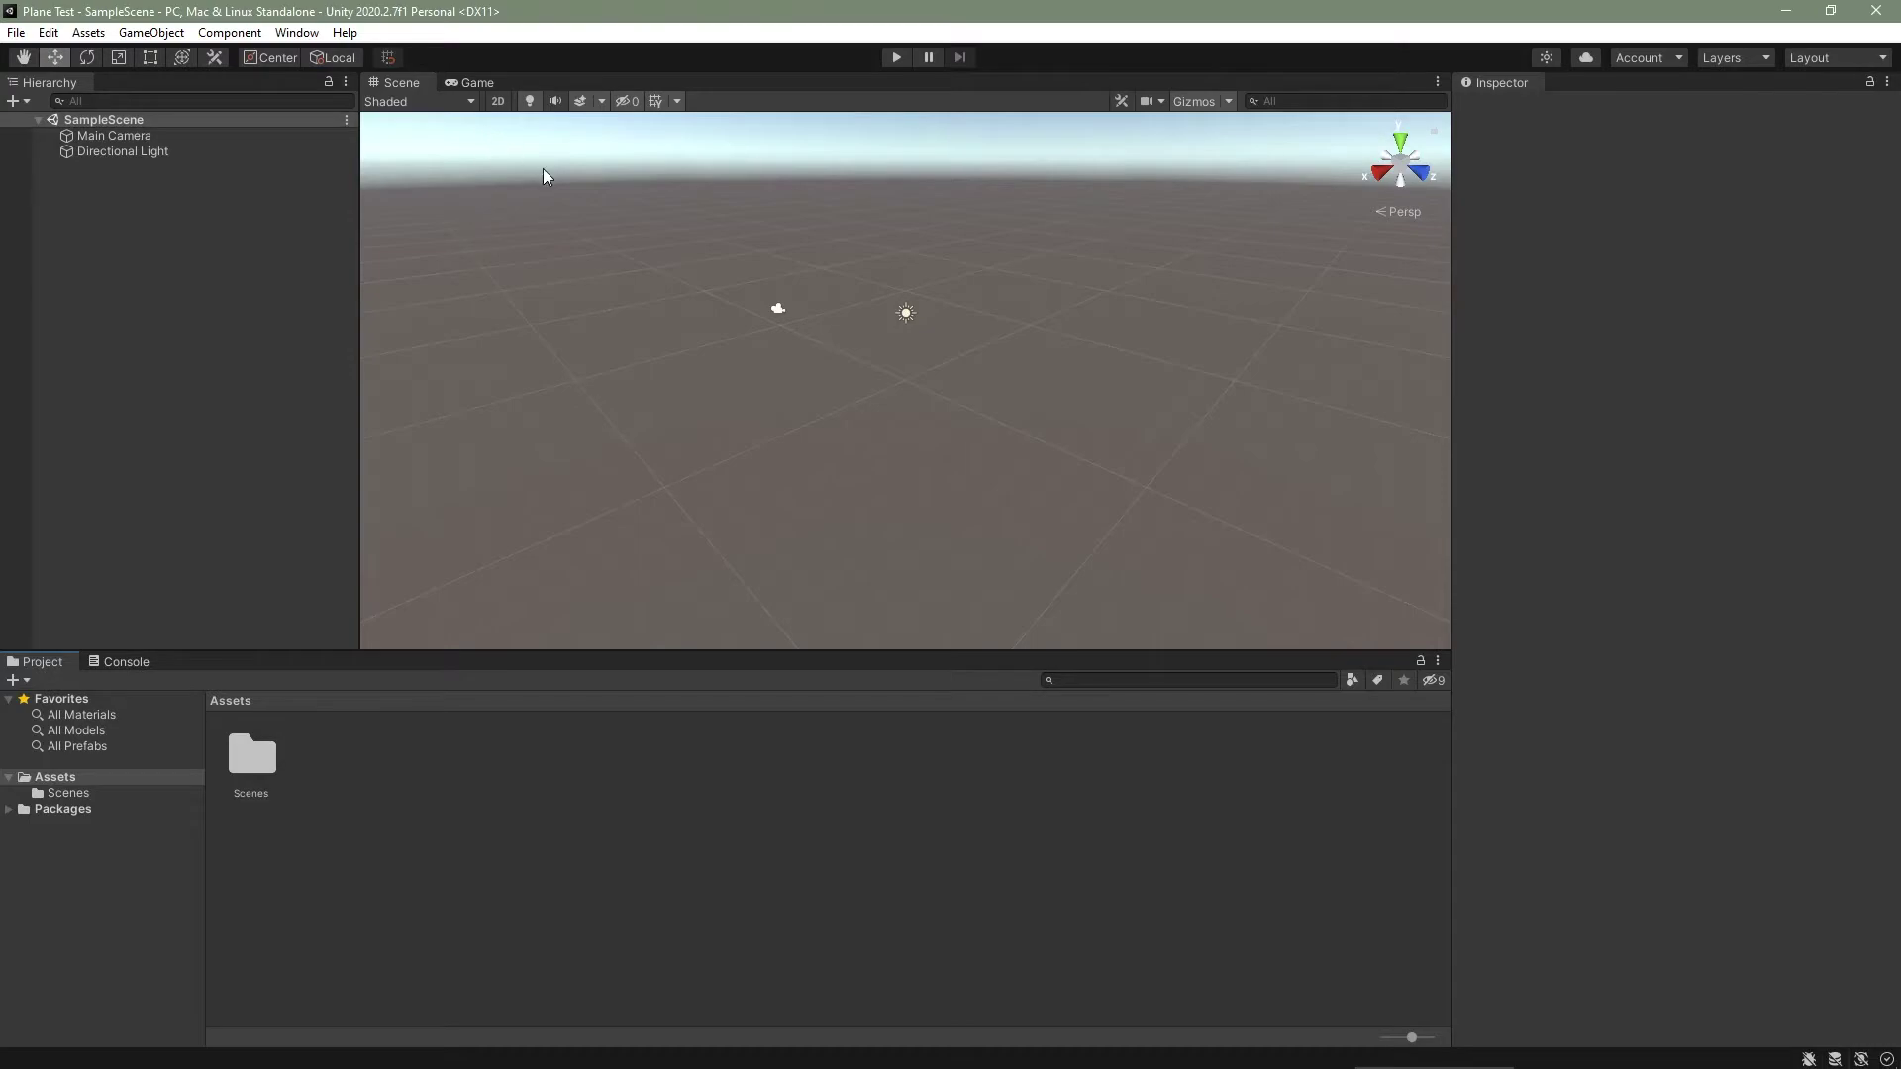
# Switch the editor to the saved "mobile" window layout
pyautogui.click(1837, 57)
pyautogui.click(1768, 189)
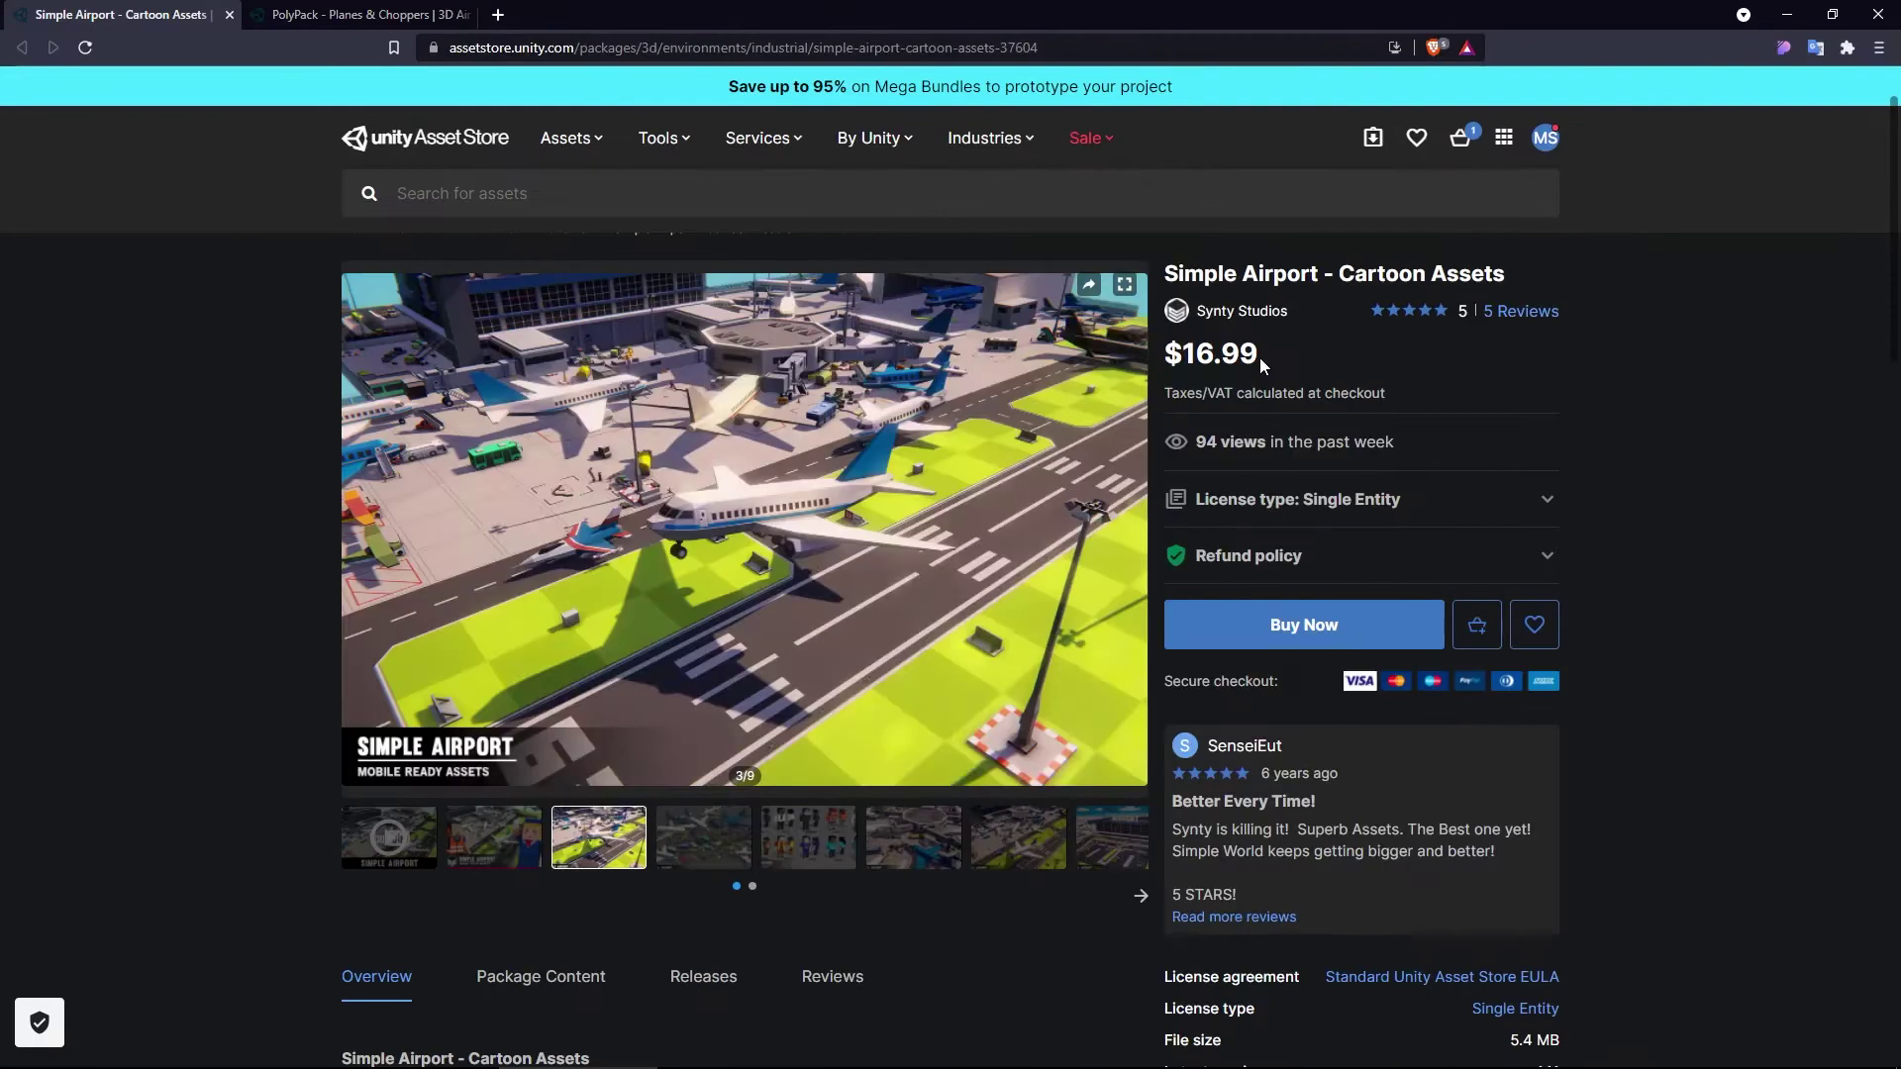
# Look at the PolyPack - Planes & Choppers page on the Unity Asset Store in the browser
pyautogui.click(394, 20)
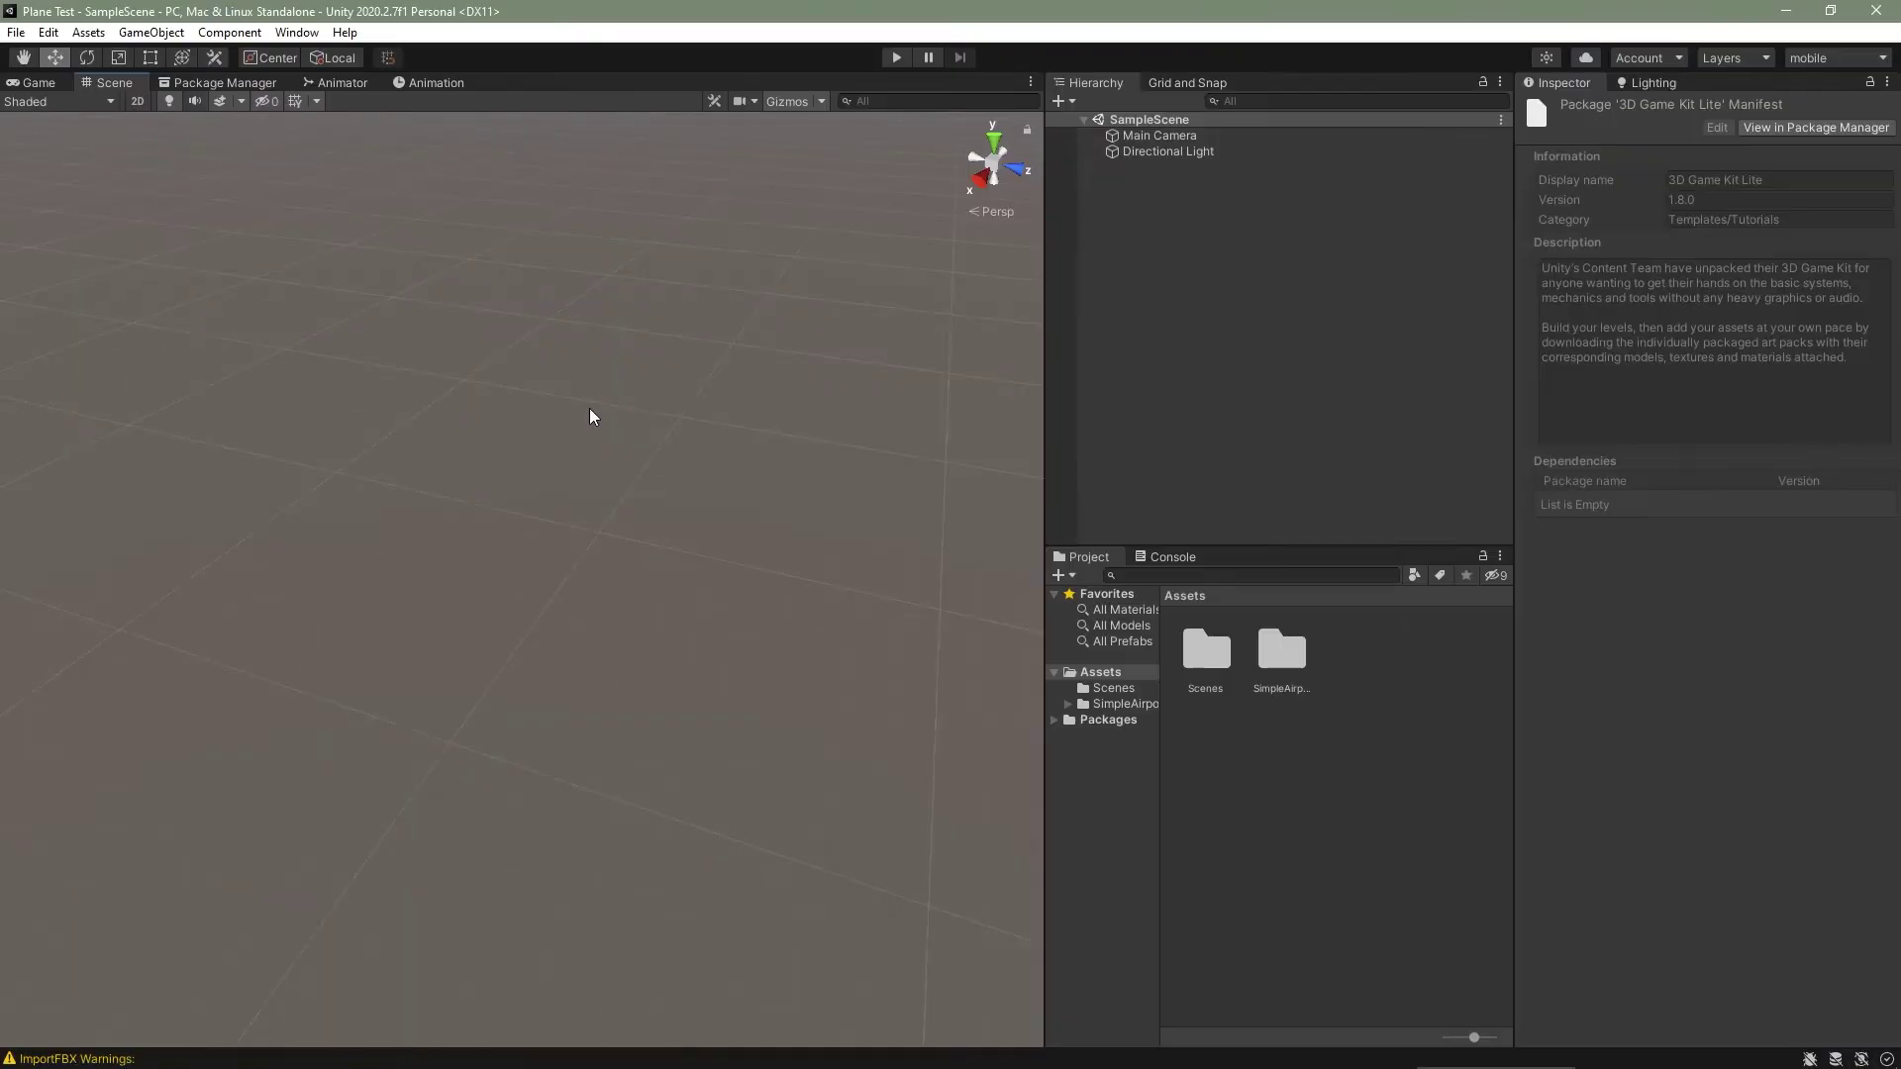
# Add a Plane object to the scene and set its scale to 300 on X and 300 on Z
pyautogui.moveTo(590, 416); pyautogui.dragTo(886, 495, button='right')
pyautogui.rightClick(1239, 247)
pyautogui.moveTo(1344, 499)
pyautogui.click(1485, 588)
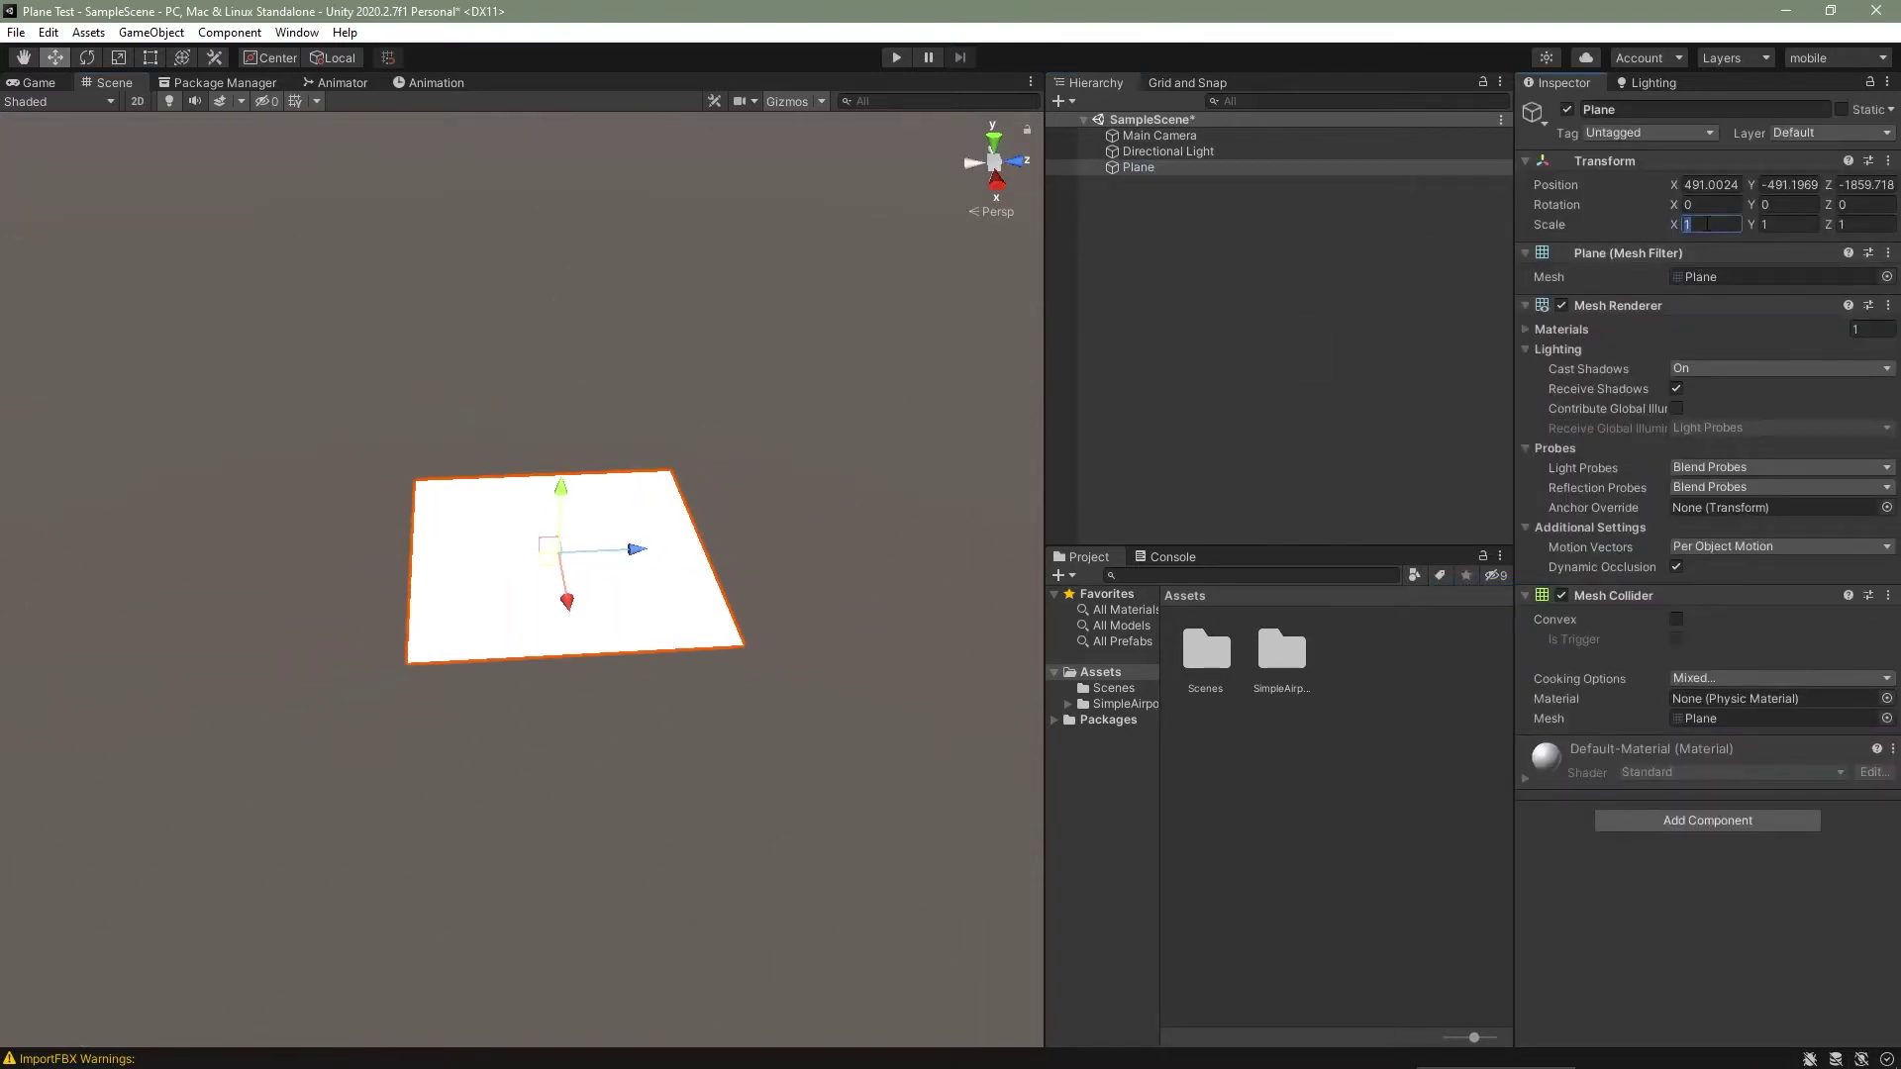
pyautogui.write('300')
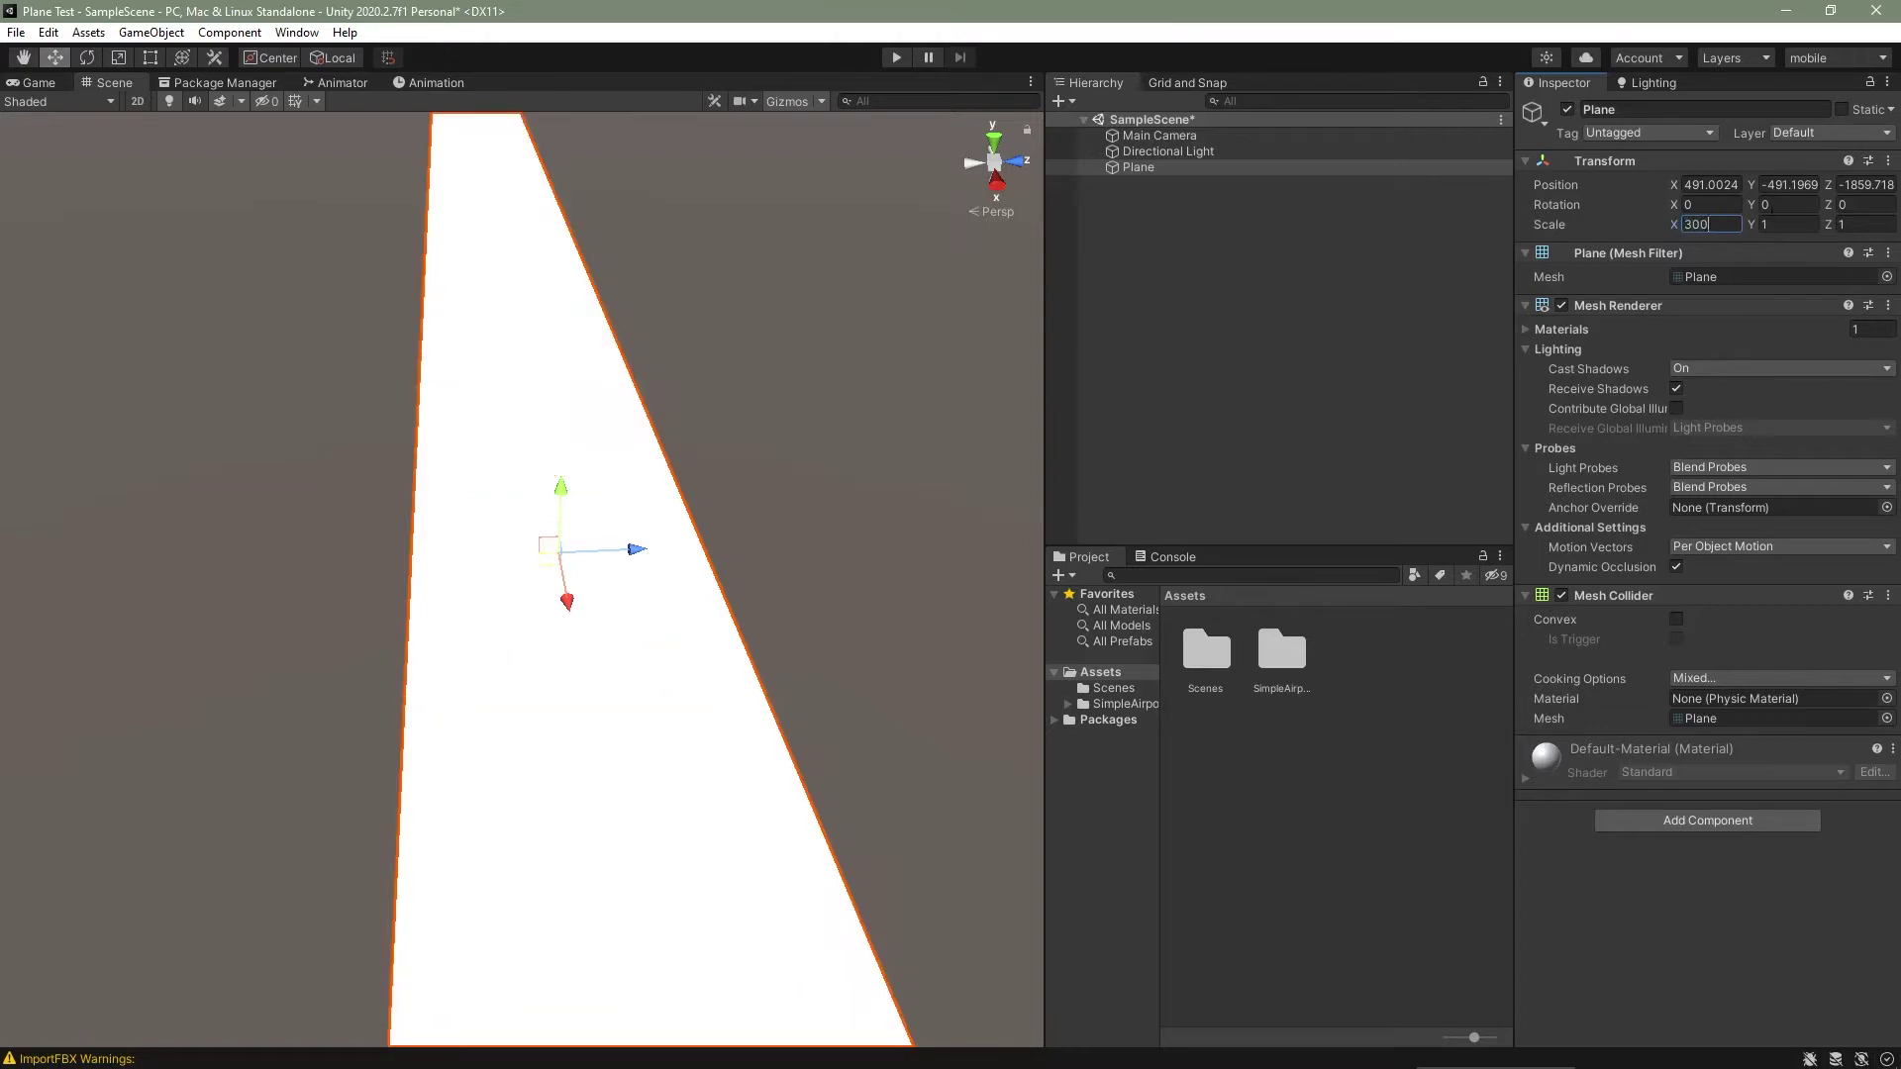
pyautogui.write('300')
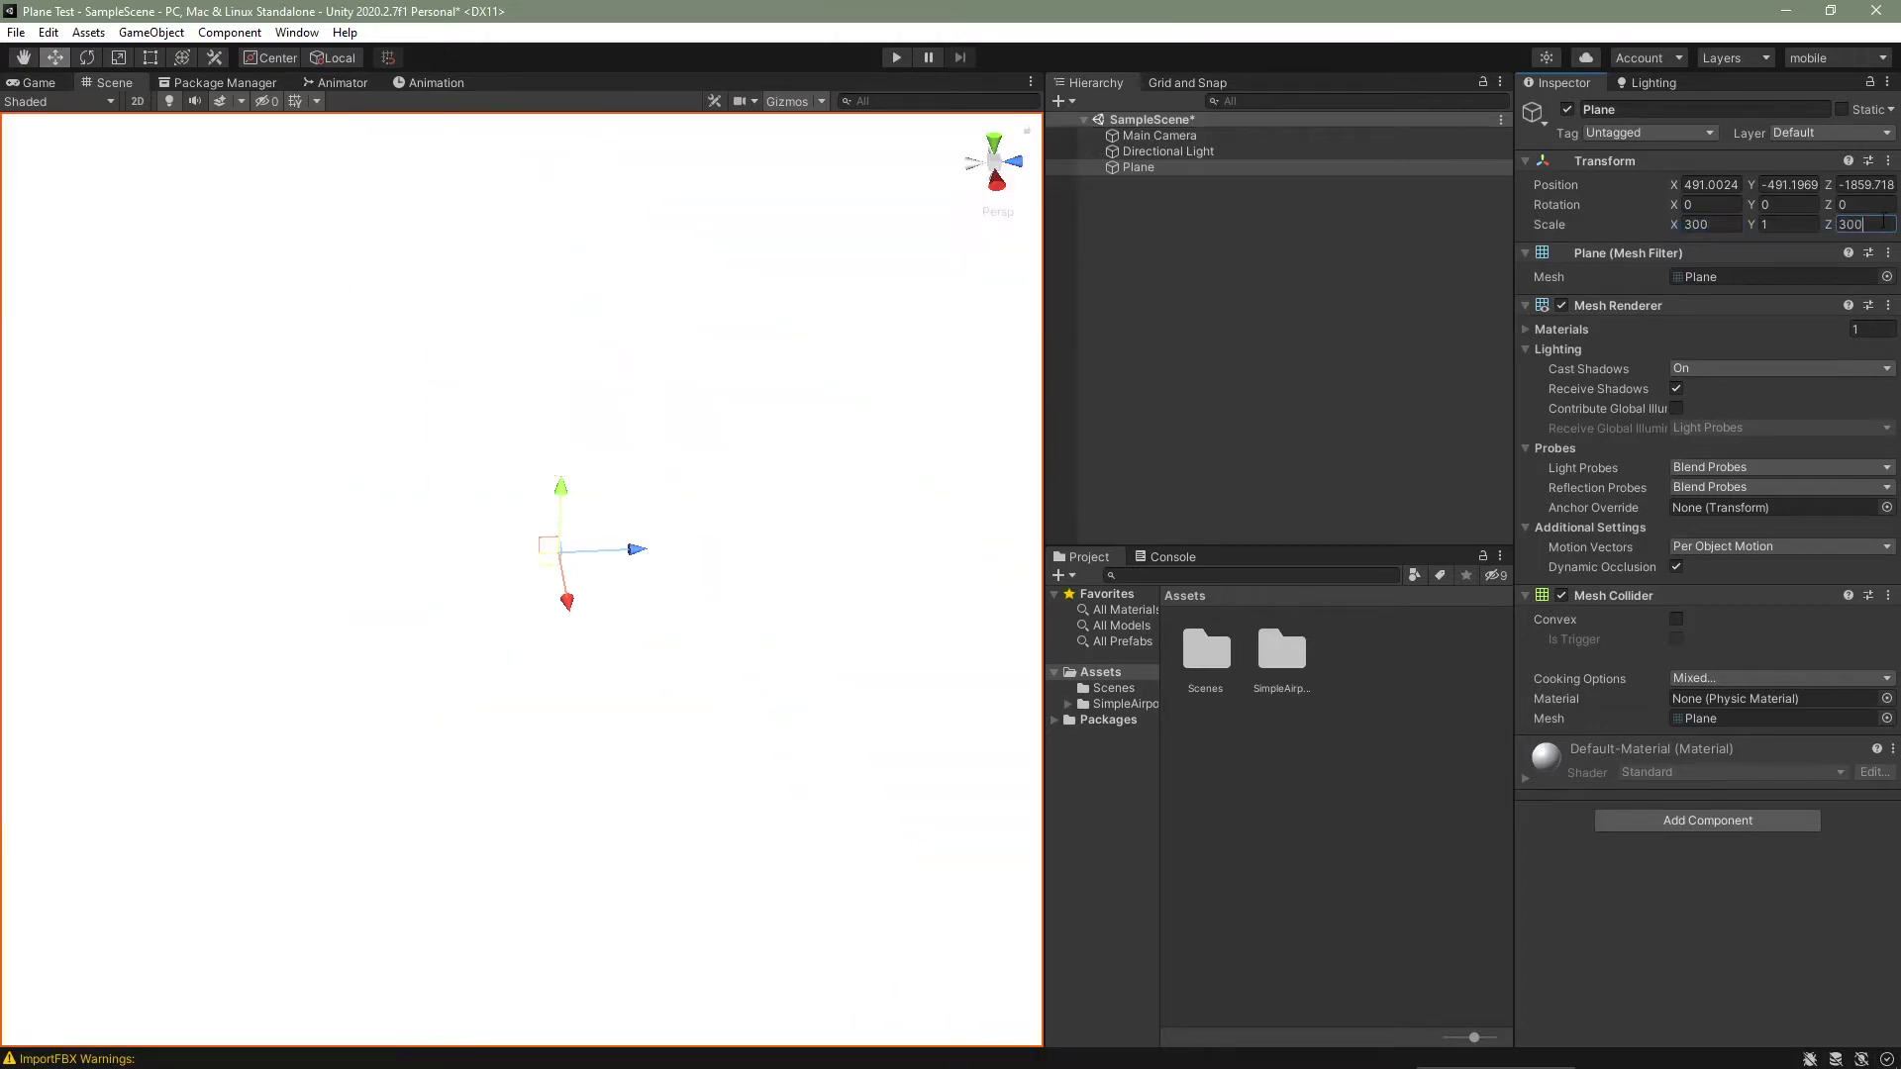
# Create a material named PlaneMat with a muted green albedo colour and apply it to the ground plane
pyautogui.rightClick(1278, 765)
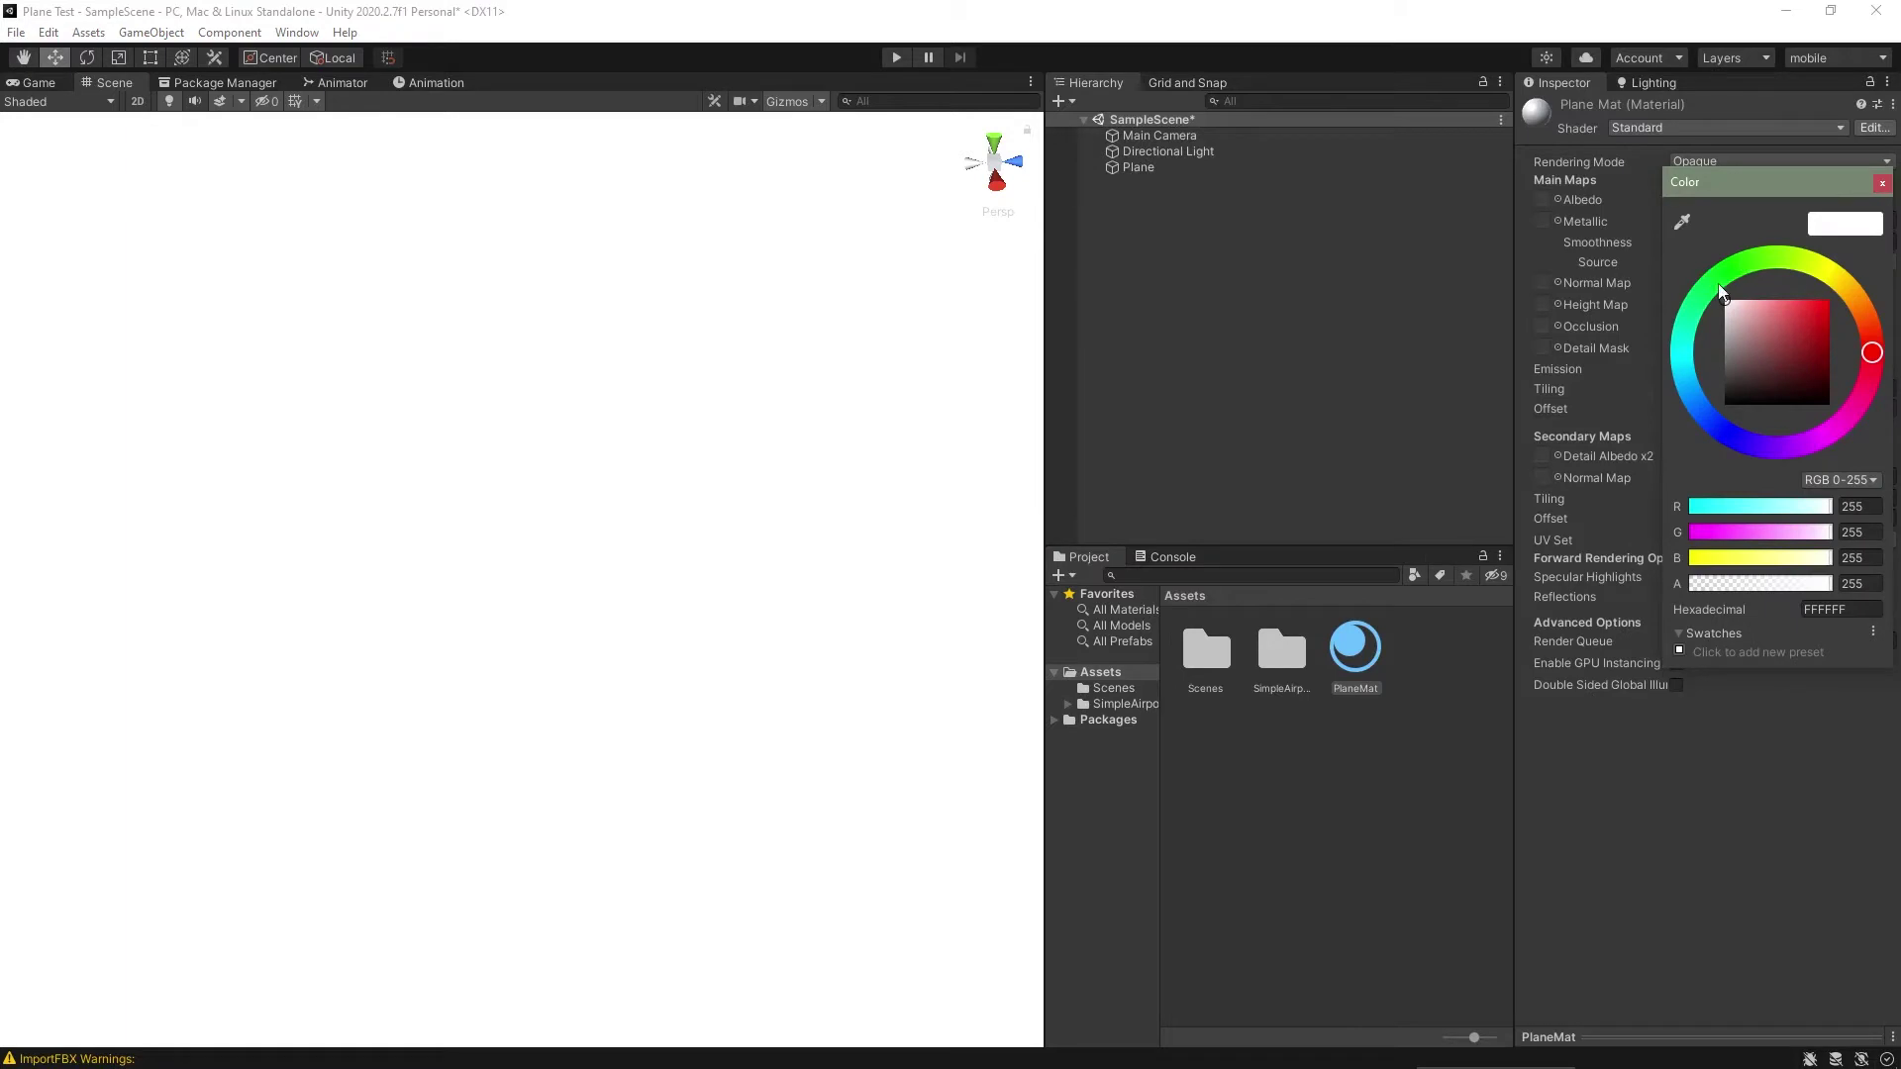
pyautogui.click(1719, 284)
pyautogui.moveTo(1806, 336); pyautogui.dragTo(1753, 344)
pyautogui.moveTo(1742, 267); pyautogui.dragTo(1751, 262)
pyautogui.moveTo(1760, 358); pyautogui.dragTo(1752, 347)
pyautogui.click(1372, 644)
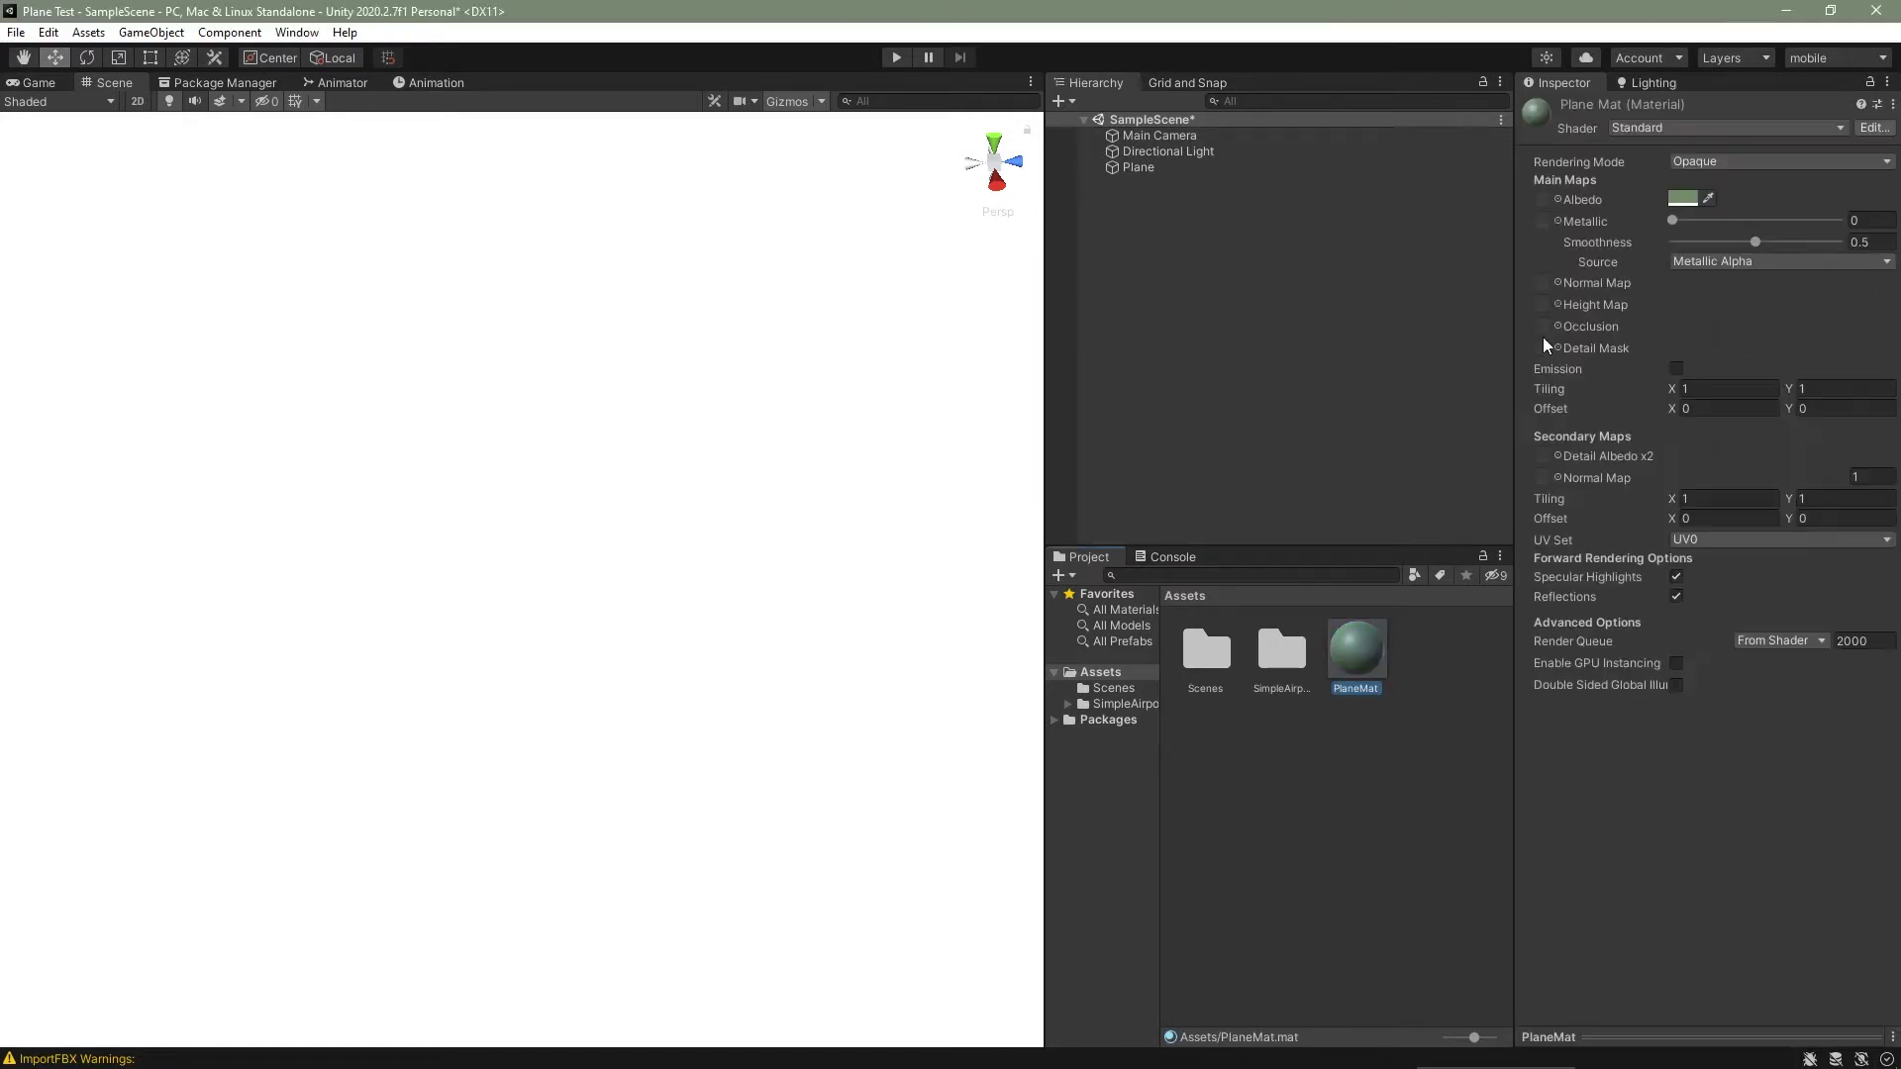
pyautogui.moveTo(1387, 661); pyautogui.dragTo(657, 485)
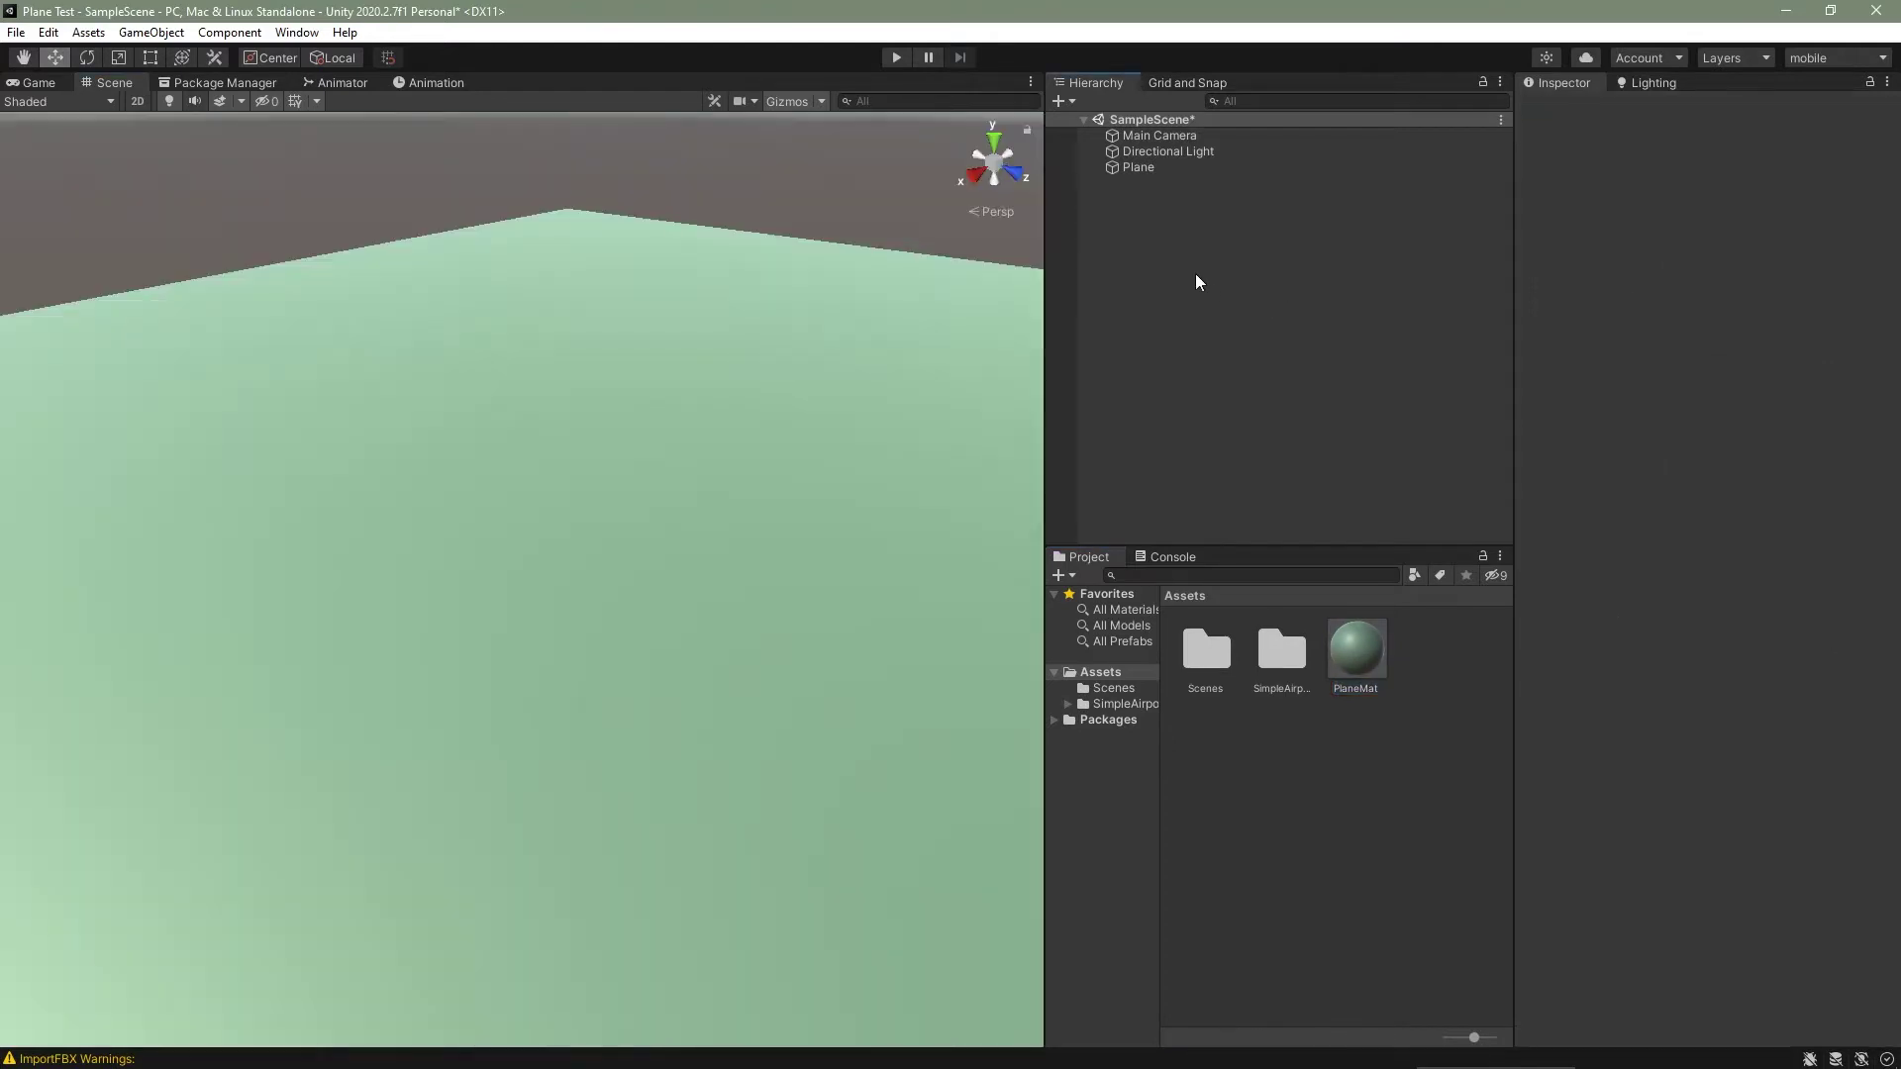
# Add a cube, scale it to X 10, Y 200, Z 10 as a pillar and raise it to Y -397.8
pyautogui.rightClick(1165, 250)
pyautogui.moveTo(1274, 510)
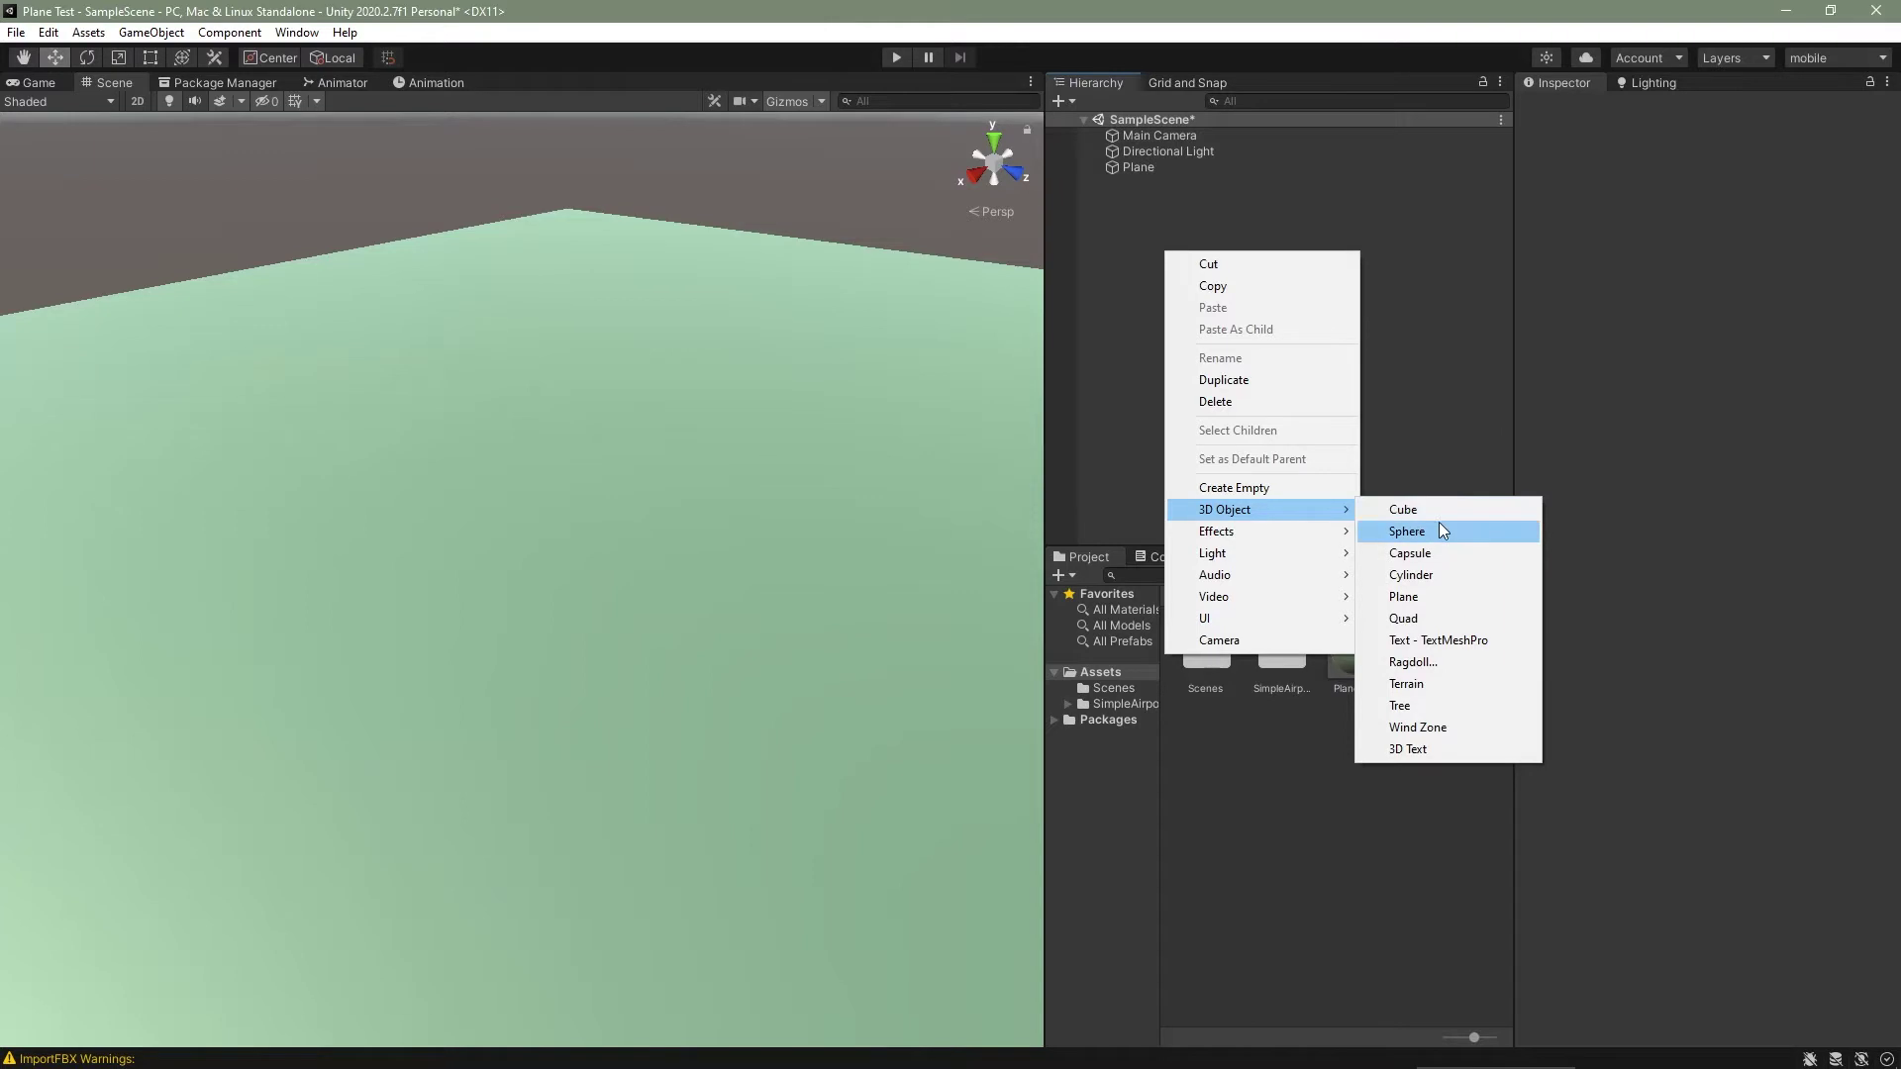
pyautogui.click(1411, 510)
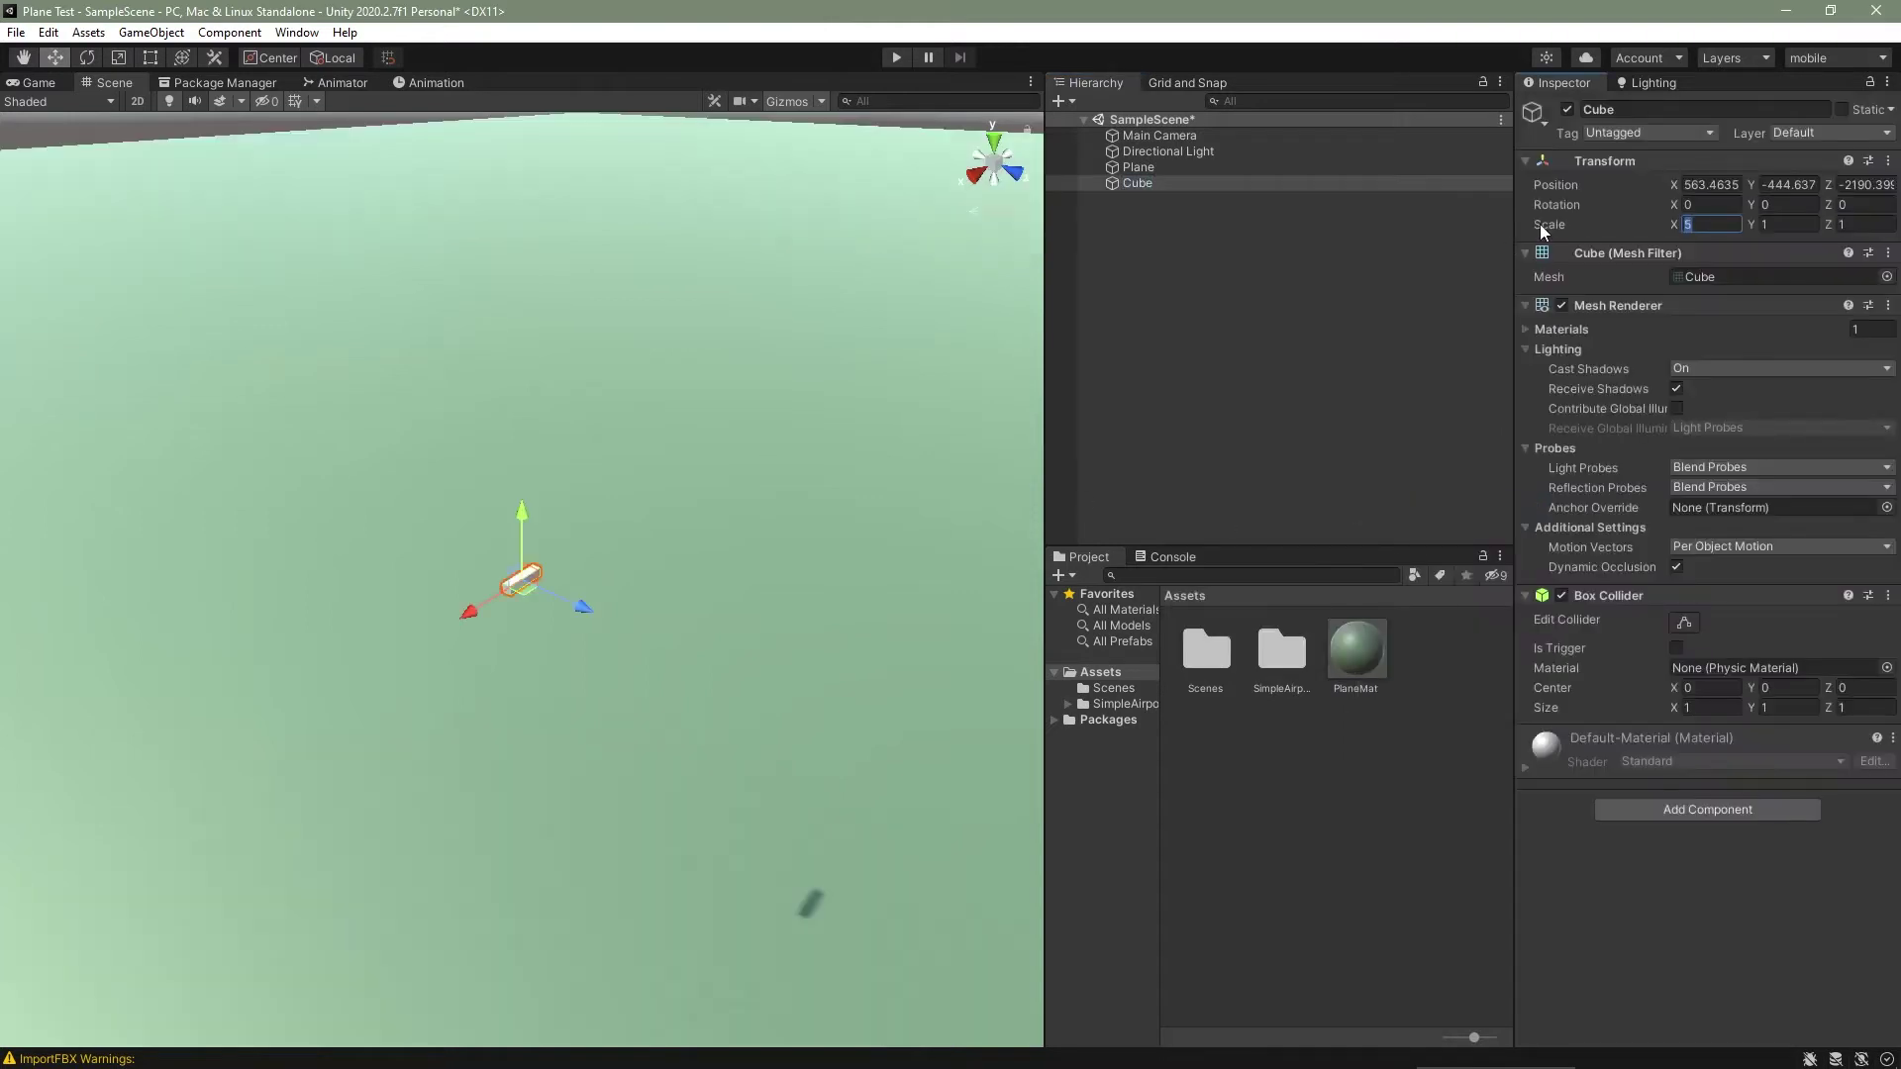
pyautogui.press('BackSpace')
pyautogui.write('1010')
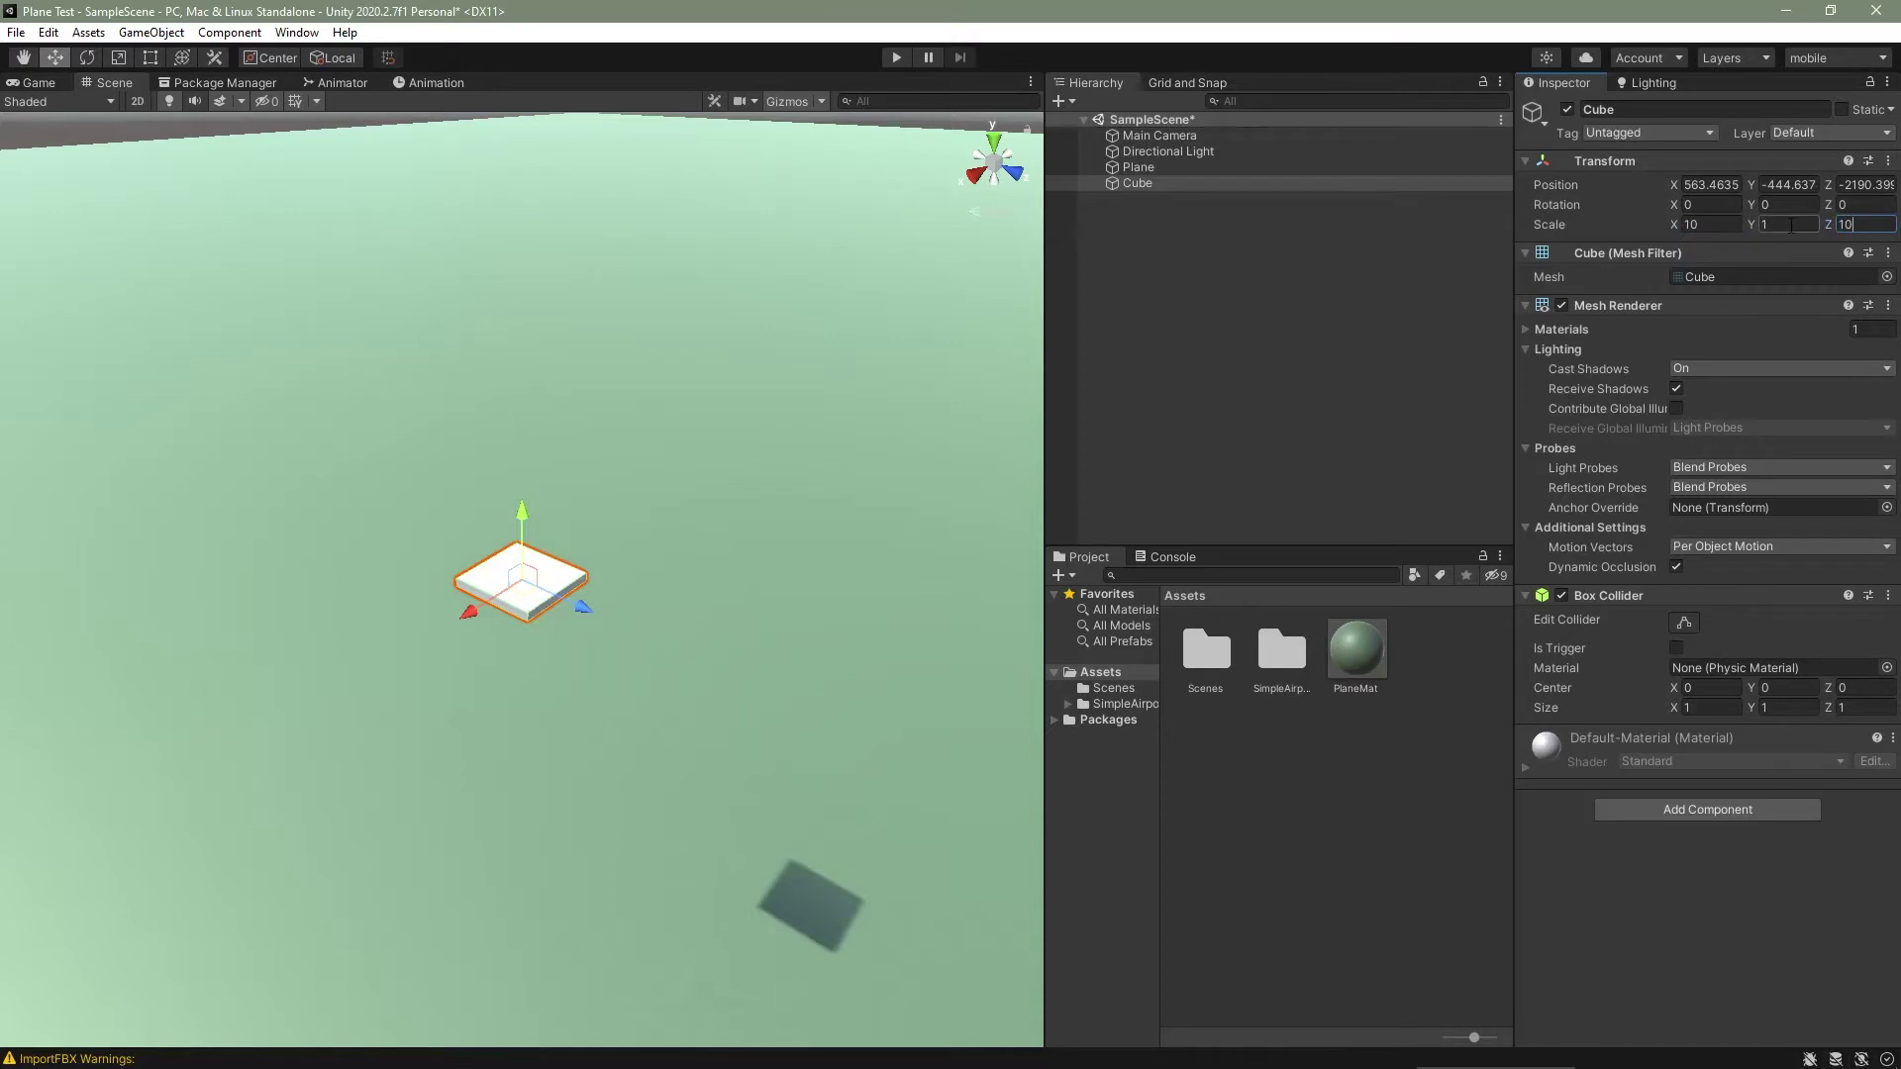
pyautogui.write('100')
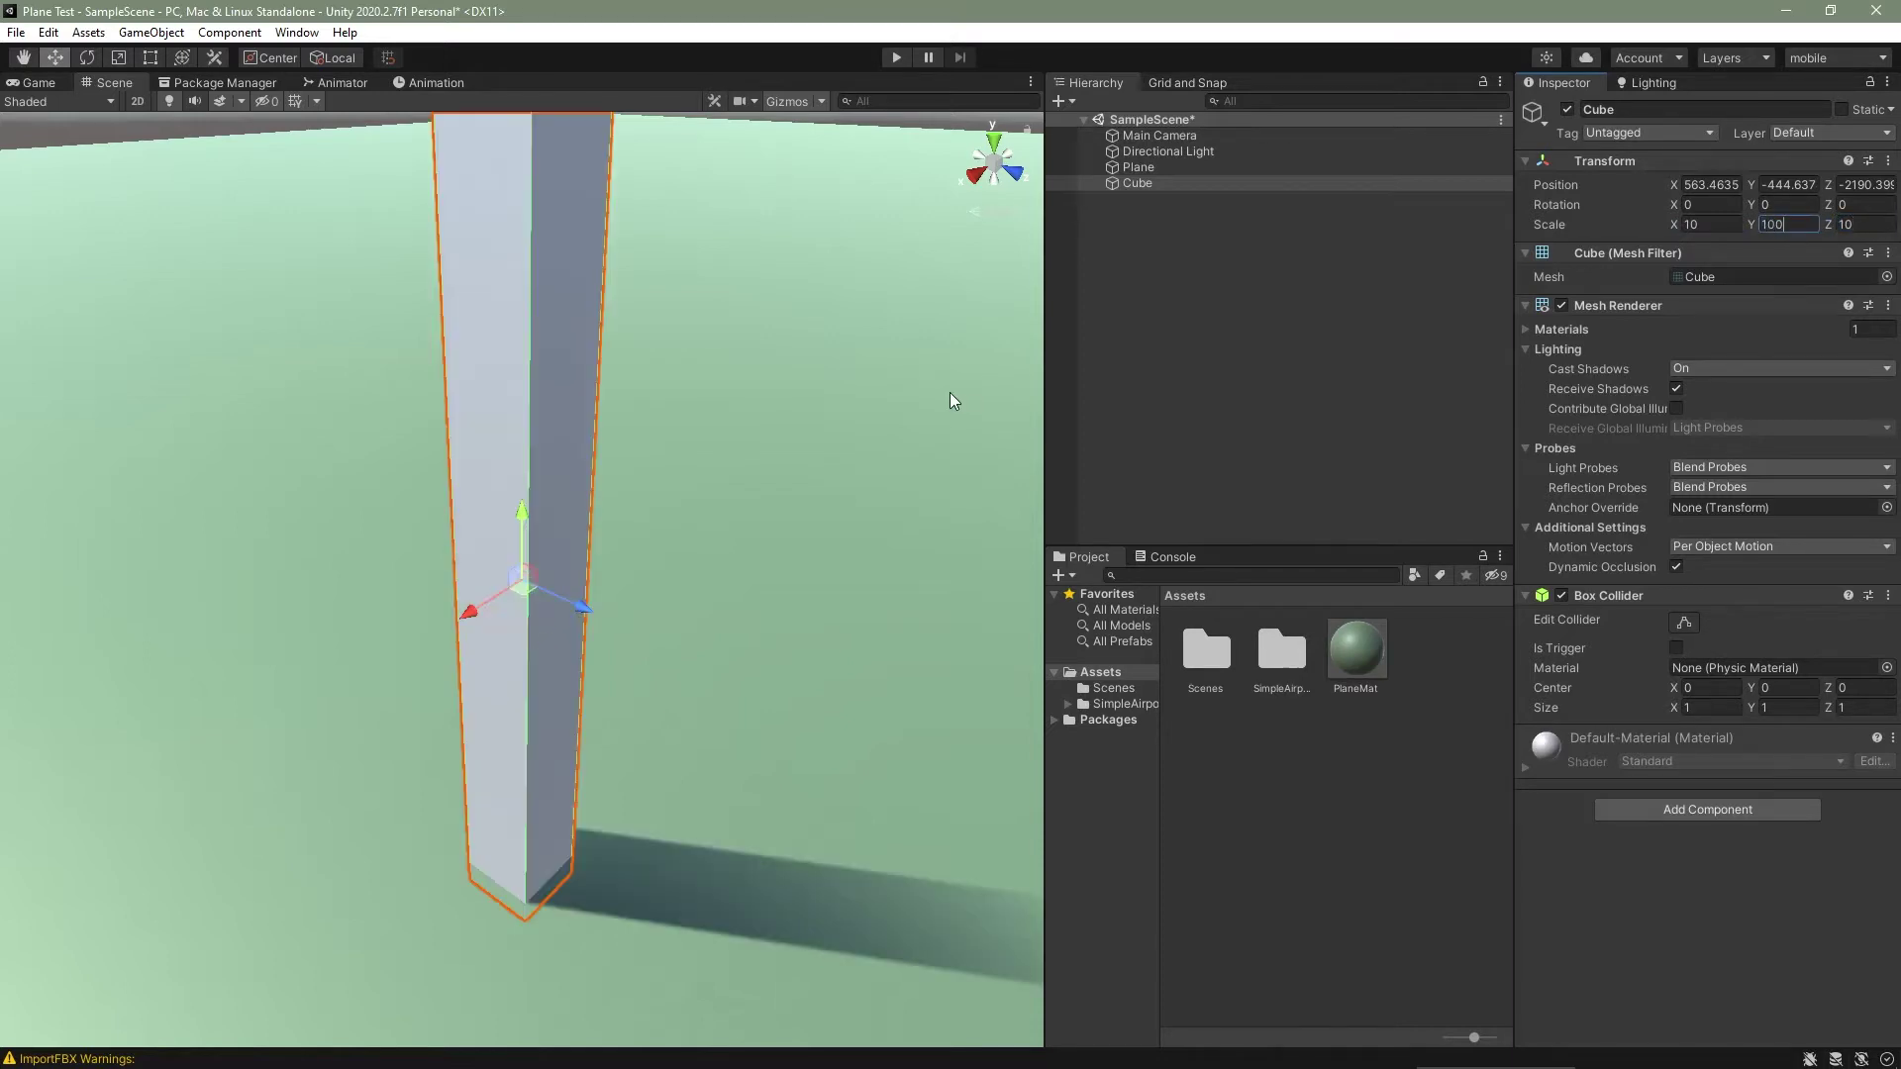
pyautogui.scroll(-3, 793, 455)
pyautogui.moveTo(641, 503); pyautogui.dragTo(822, 529, button='right')
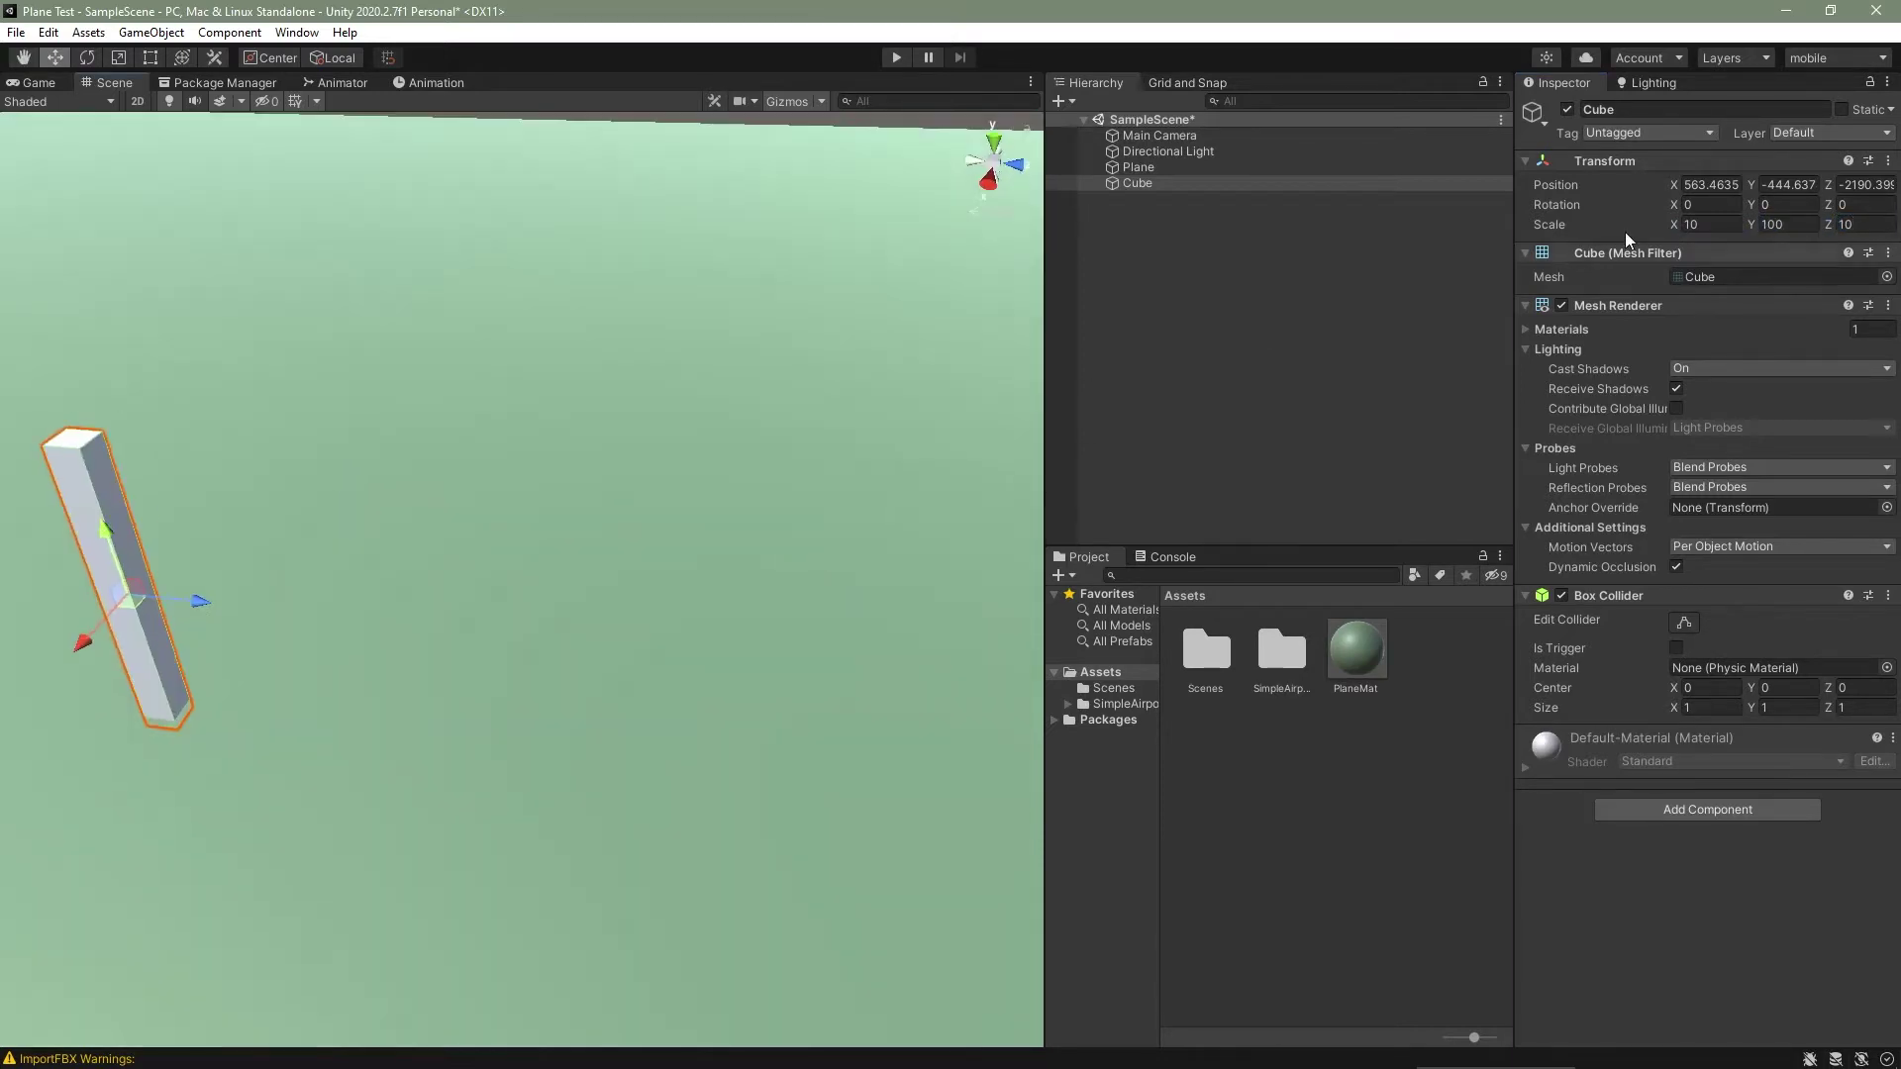
pyautogui.write('200')
pyautogui.scroll(-1, 495, 471)
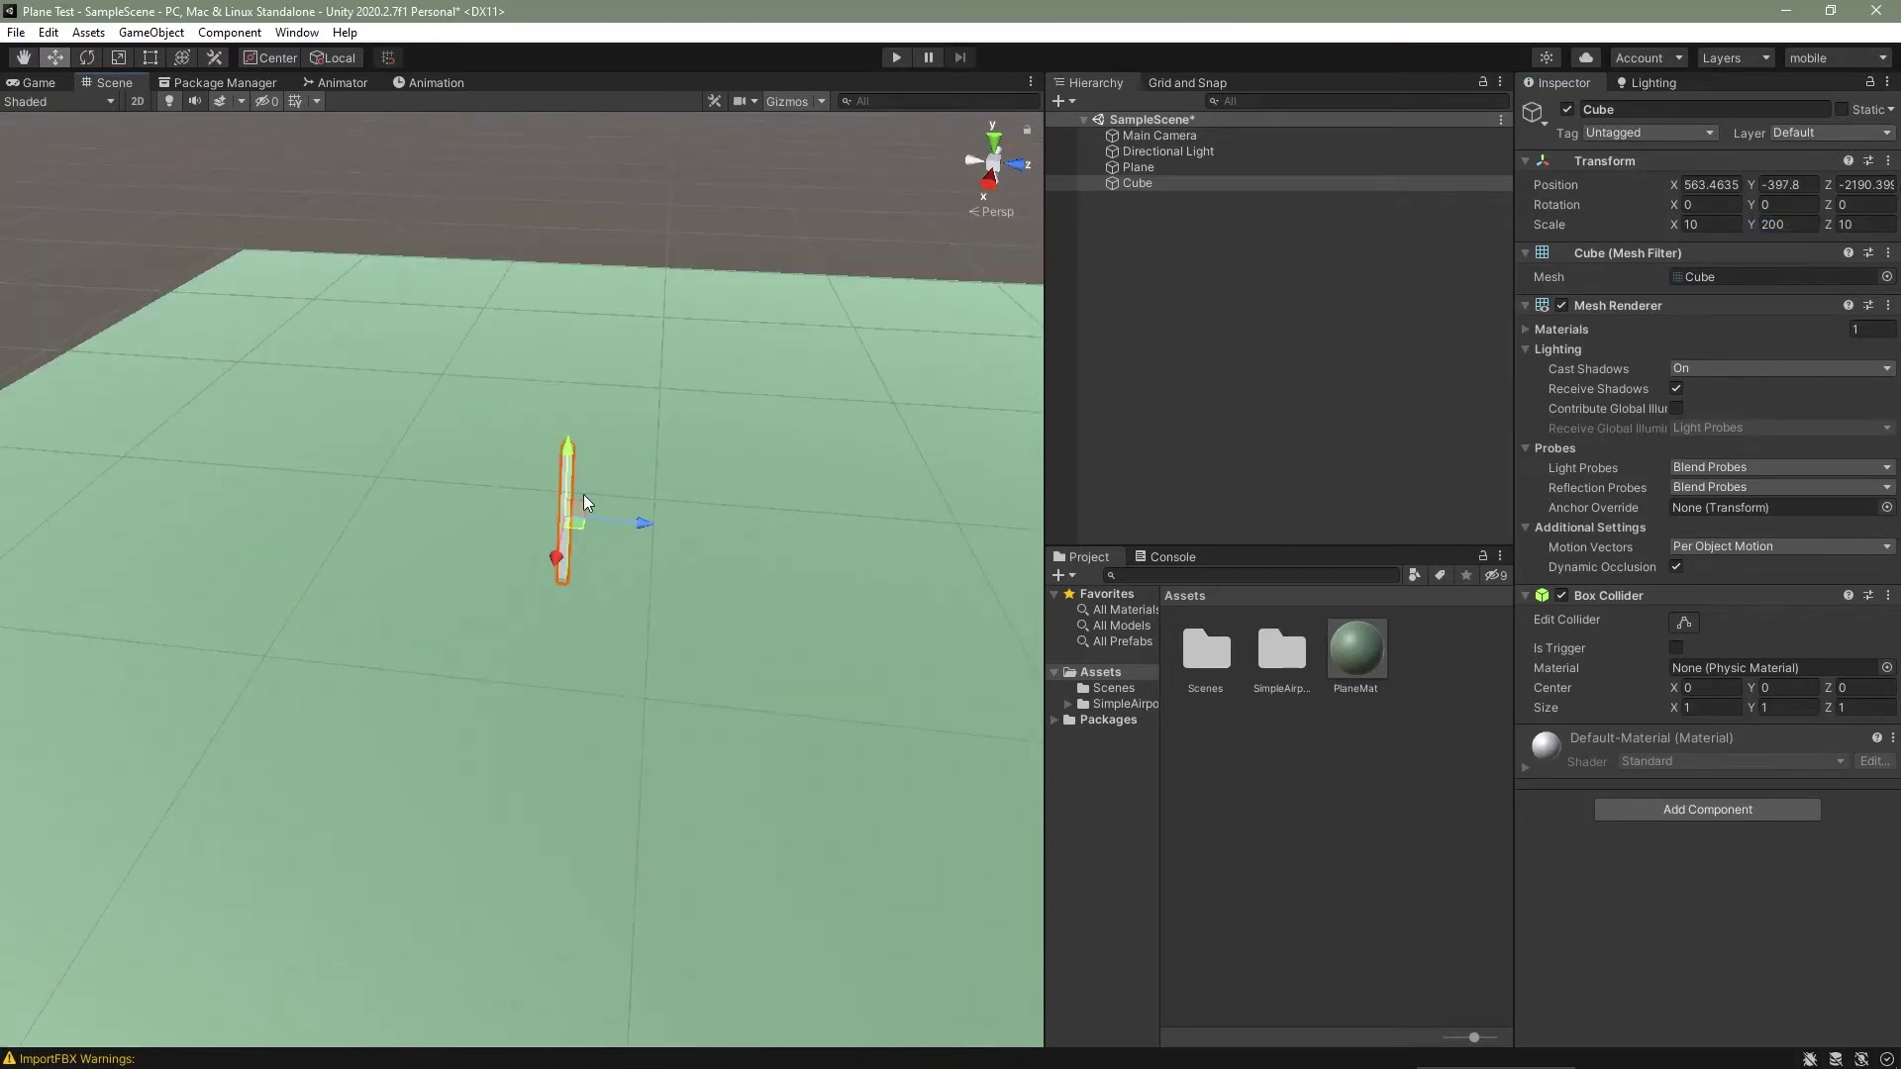
# Make six copies of the pillar, spread them across the green ground plane and save the scene
pyautogui.hotkey('ctrl', 'd')
pyautogui.moveTo(590, 530); pyautogui.dragTo(348, 594)
pyautogui.hotkey('ctrl', 'd')
pyautogui.hotkey('ctrl', 'd')
pyautogui.hotkey('ctrl', 'd')
pyautogui.moveTo(349, 594); pyautogui.dragTo(782, 745)
pyautogui.hotkey('ctrl', 'd')
pyautogui.hotkey('ctrl', 'd')
pyautogui.keyDown('alt'); pyautogui.moveTo(277, 737); pyautogui.dragTo(585, 634); pyautogui.keyUp('alt')
pyautogui.click(1239, 399)
pyautogui.hotkey('ctrl', 's')
pyautogui.keyDown('alt'); pyautogui.moveTo(500, 737); pyautogui.dragTo(631, 668); pyautogui.keyUp('alt')
# Create an empty object named Environment and reset its transform
pyautogui.rightClick(1168, 301)
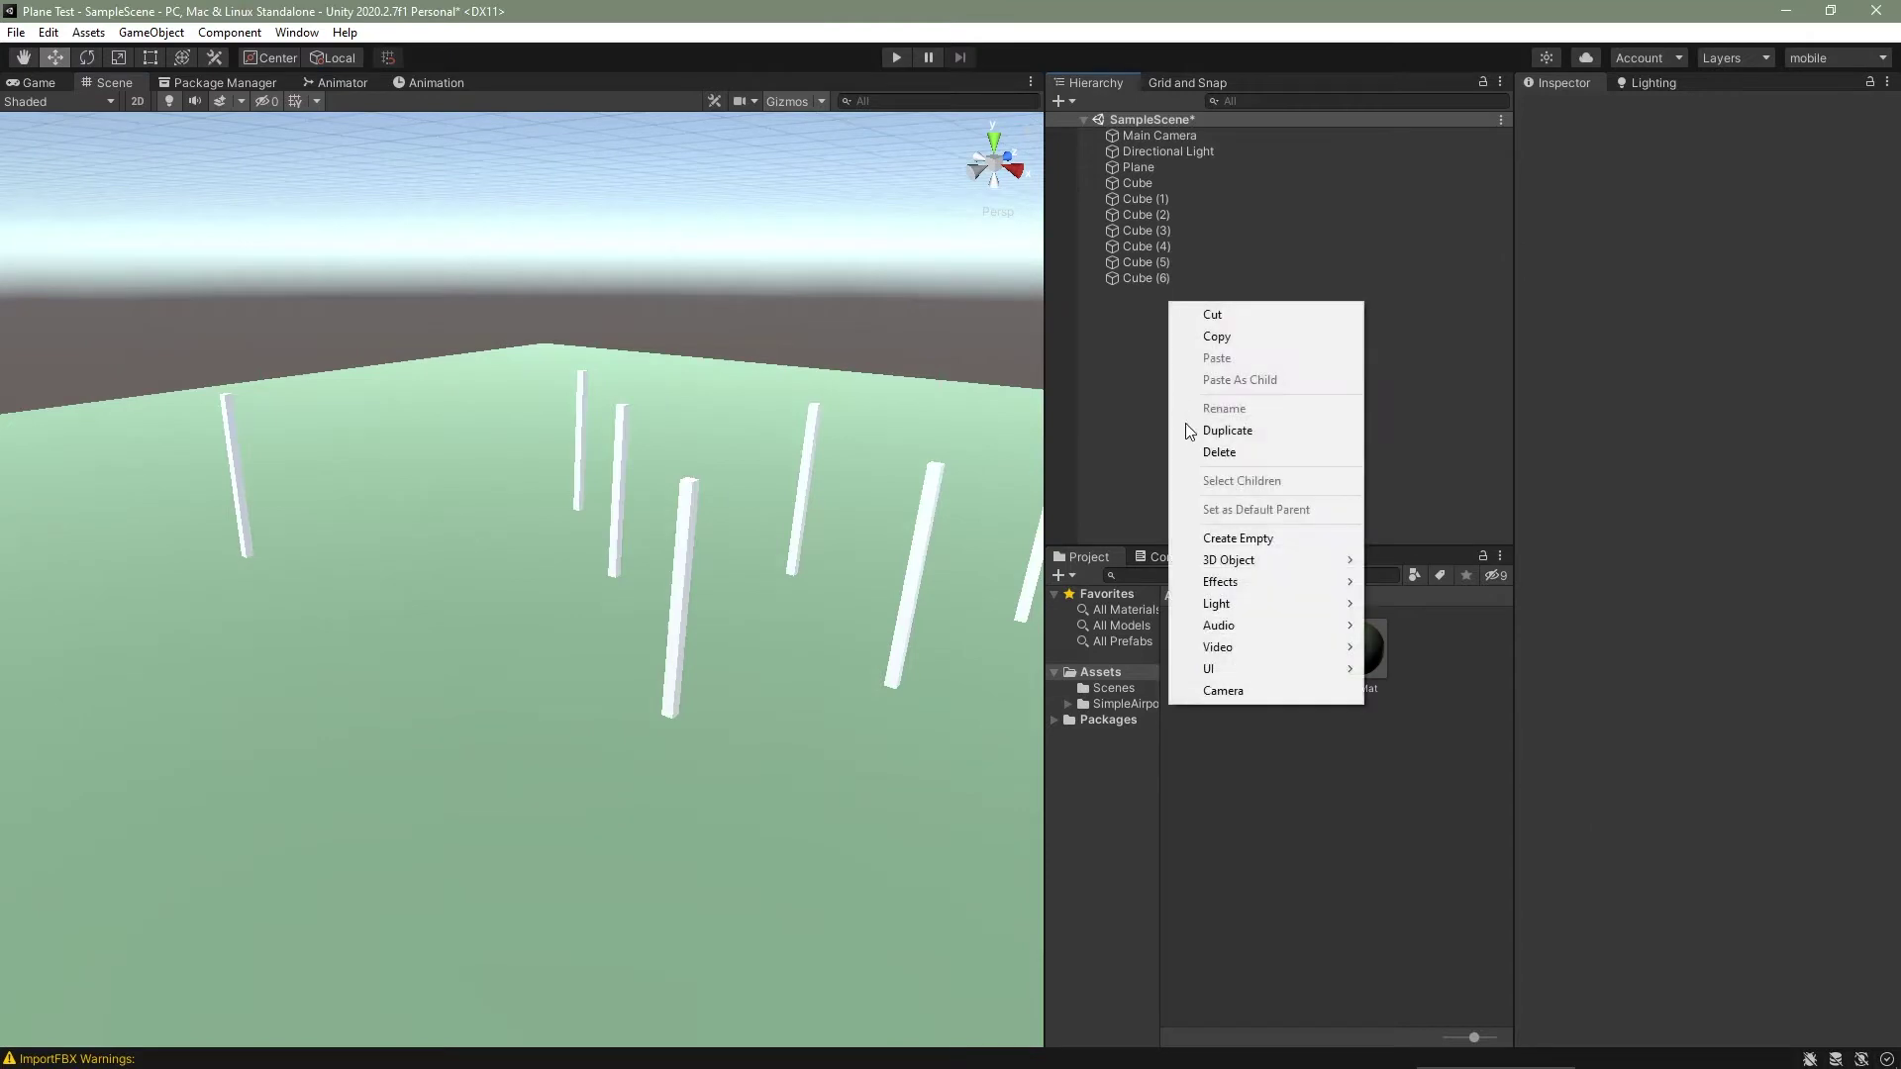
pyautogui.click(1226, 546)
pyautogui.write('E')
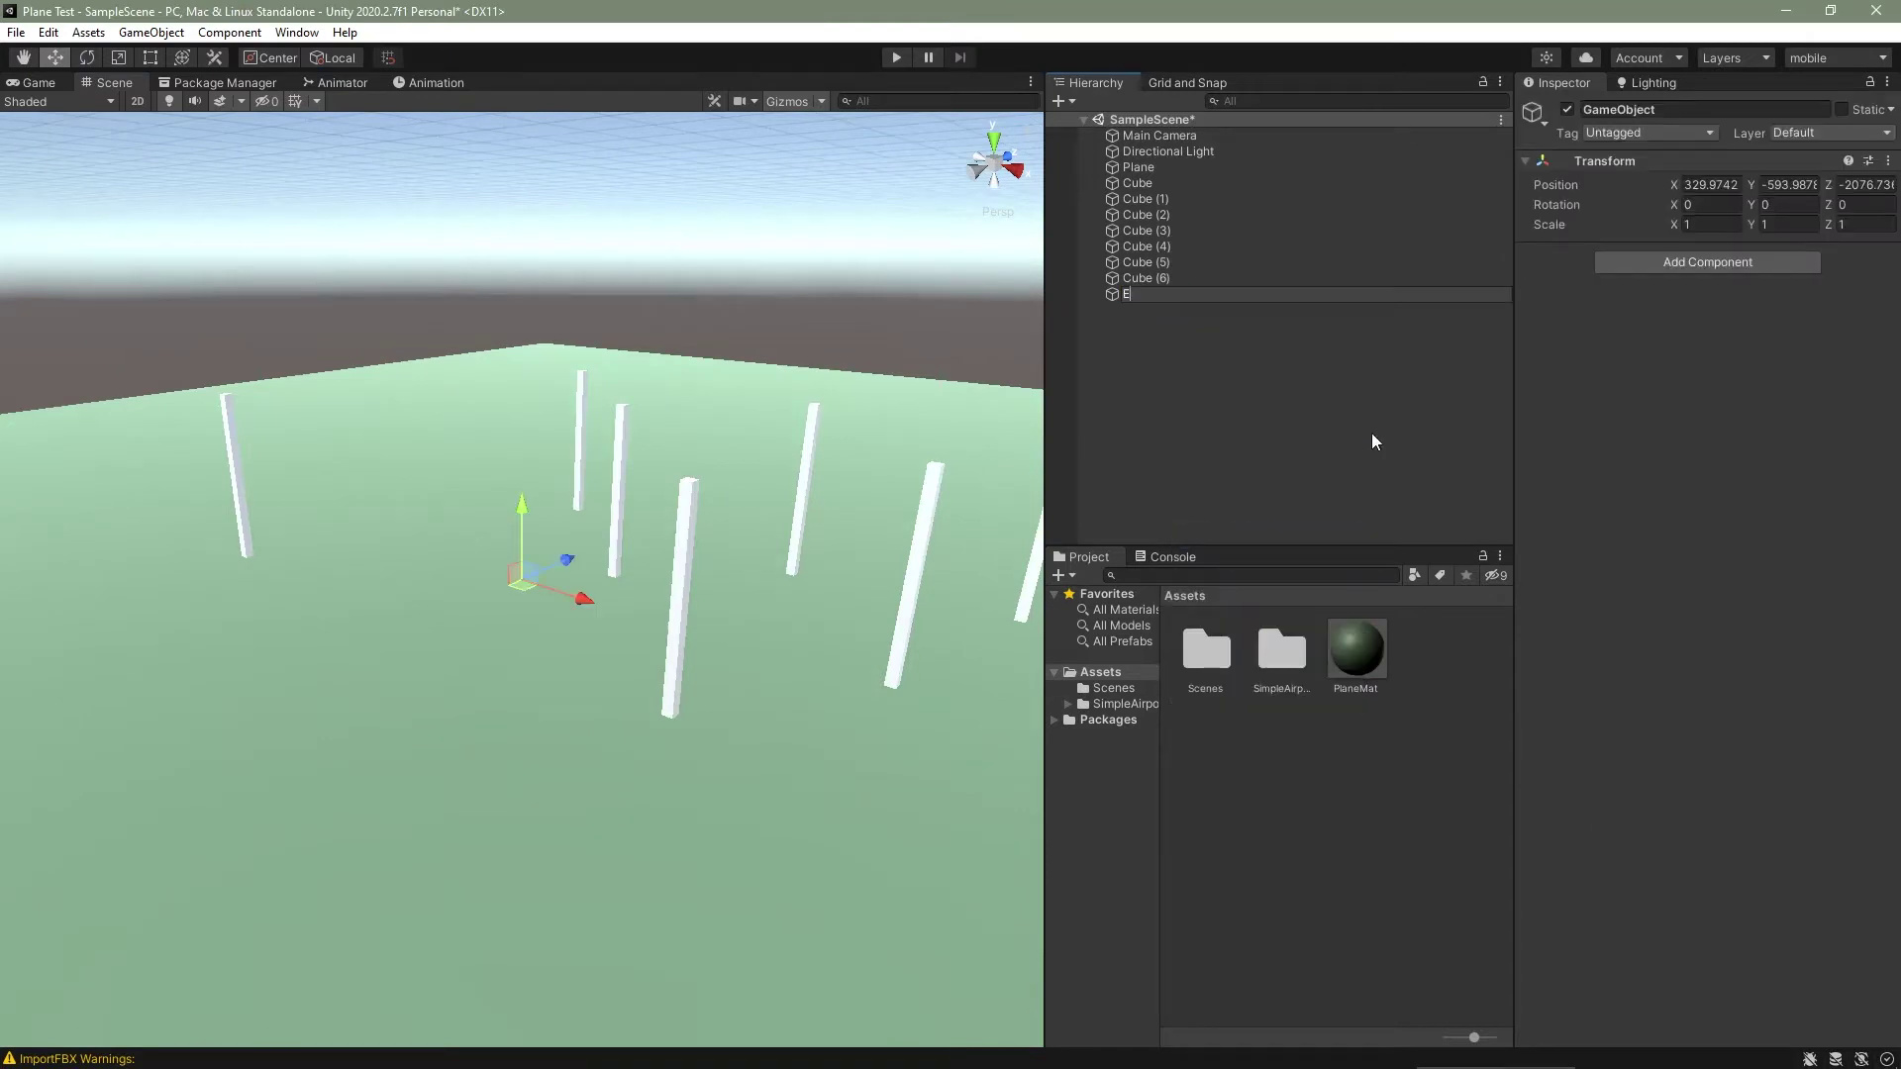
pyautogui.write('nvironment')
pyautogui.press('Return')
pyautogui.rightClick(1598, 159)
pyautogui.click(1634, 175)
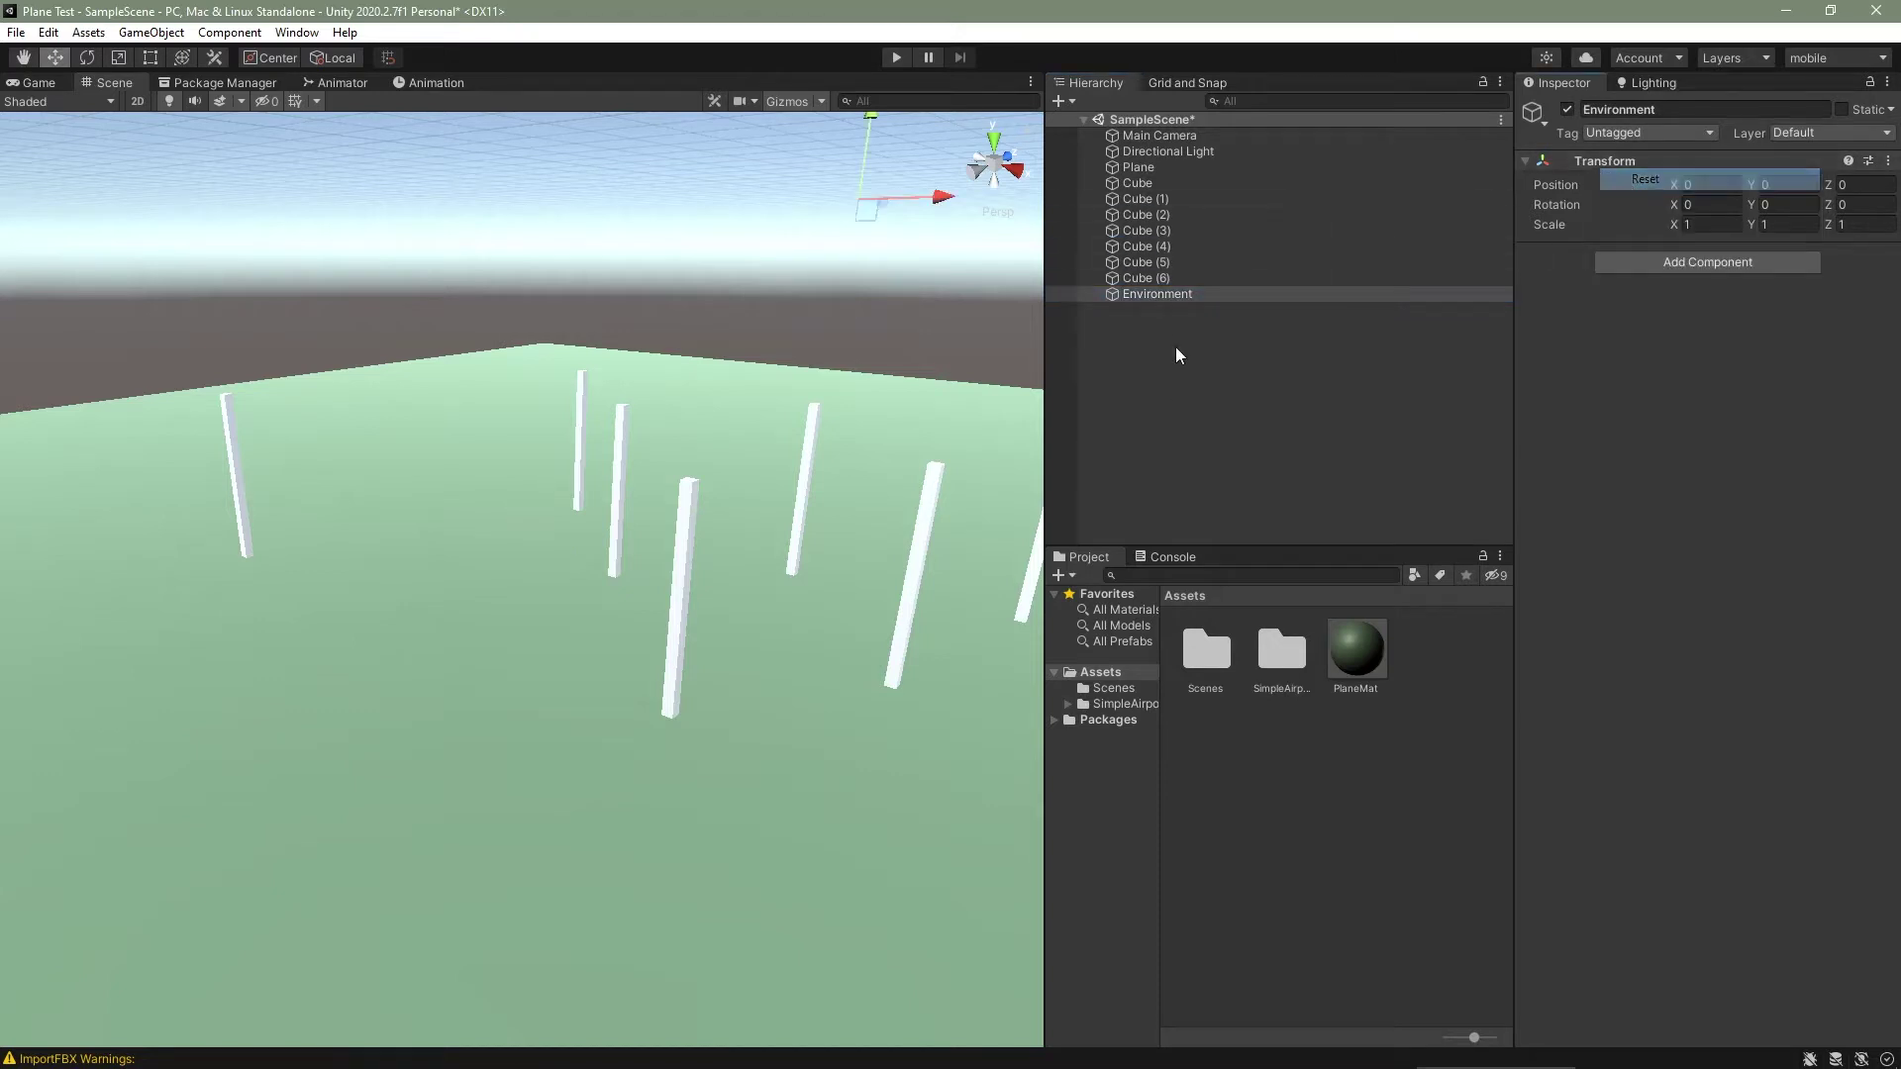
# Parent the Plane and all the cube pillars to the Environment object and collapse the group
pyautogui.click(1162, 278)
pyautogui.keyDown('shift'); pyautogui.click(1159, 168); pyautogui.keyUp('shift')
pyautogui.moveTo(1166, 164); pyautogui.dragTo(1206, 294)
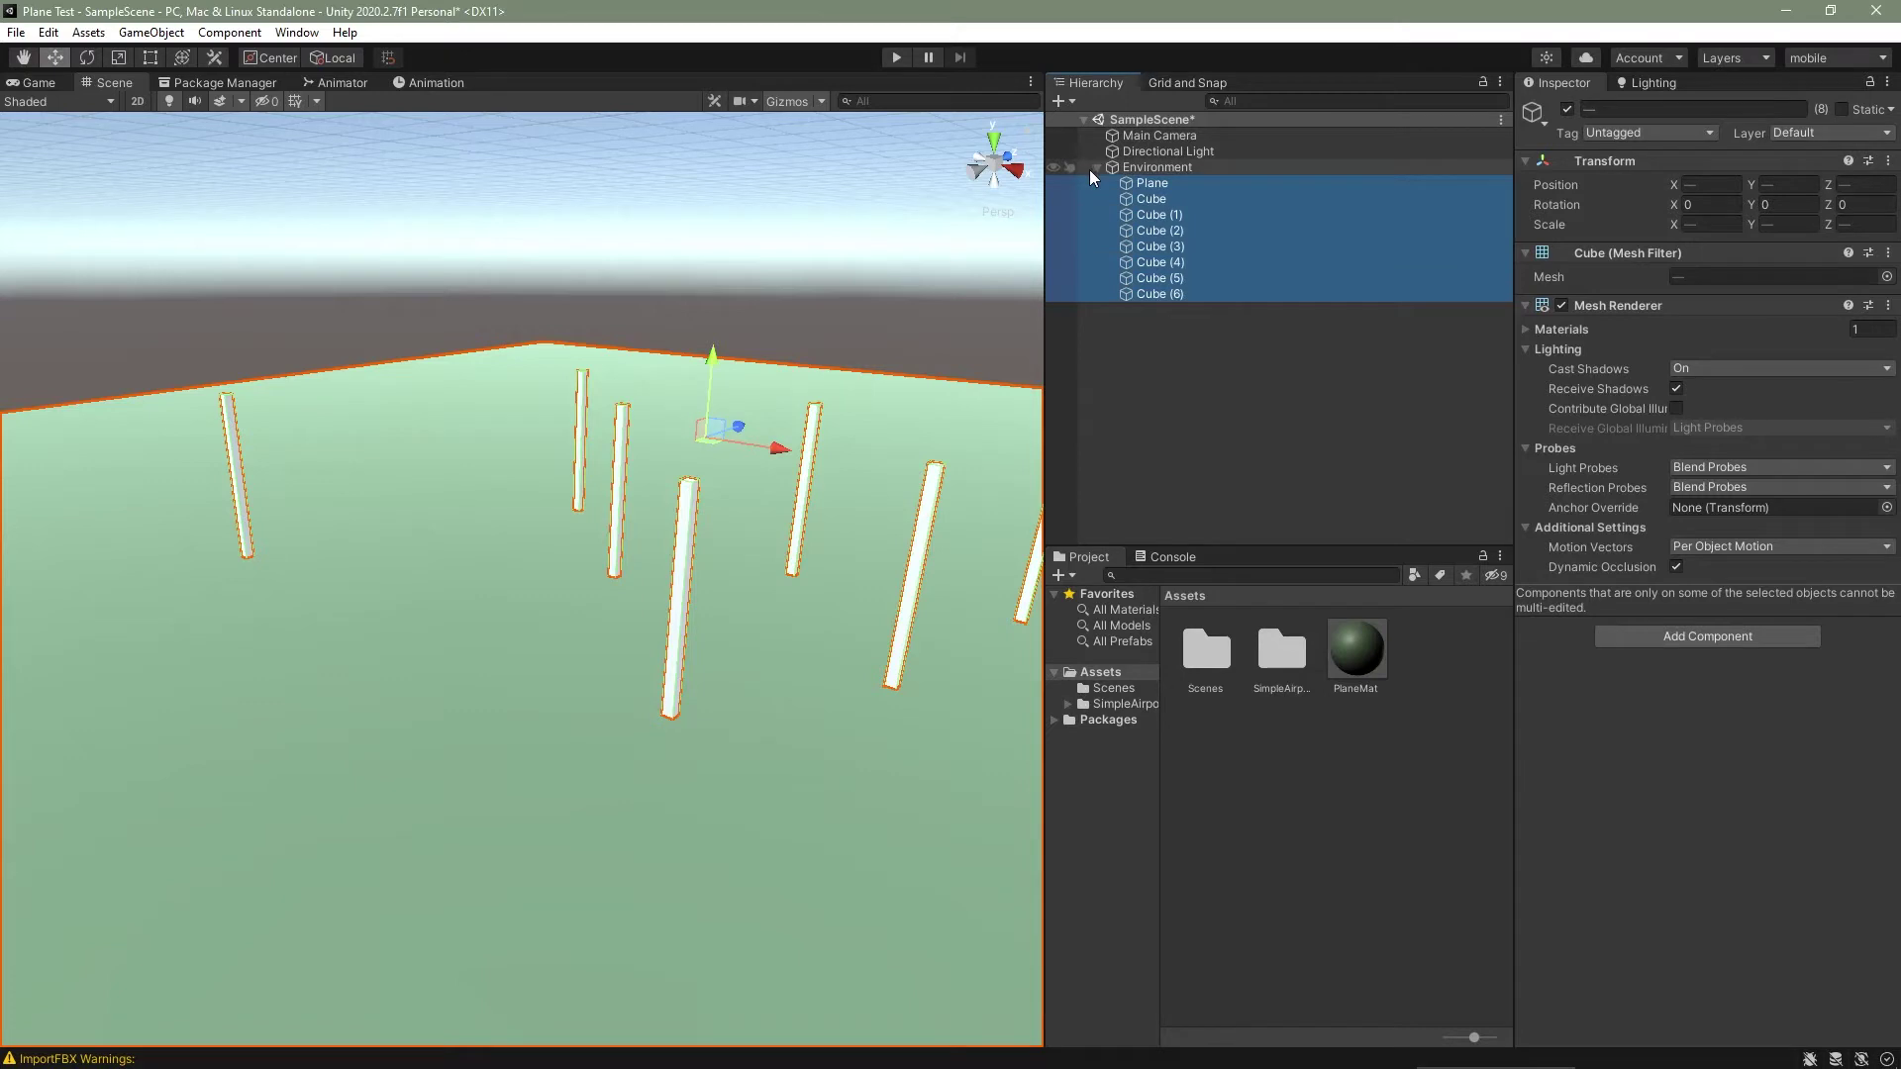
pyautogui.click(1095, 165)
# Add the Plane02 prefab from the SimpleAirport/_Prefabs/Vehicles folder to the scene
pyautogui.moveTo(850, 356); pyautogui.dragTo(589, 410, button='right')
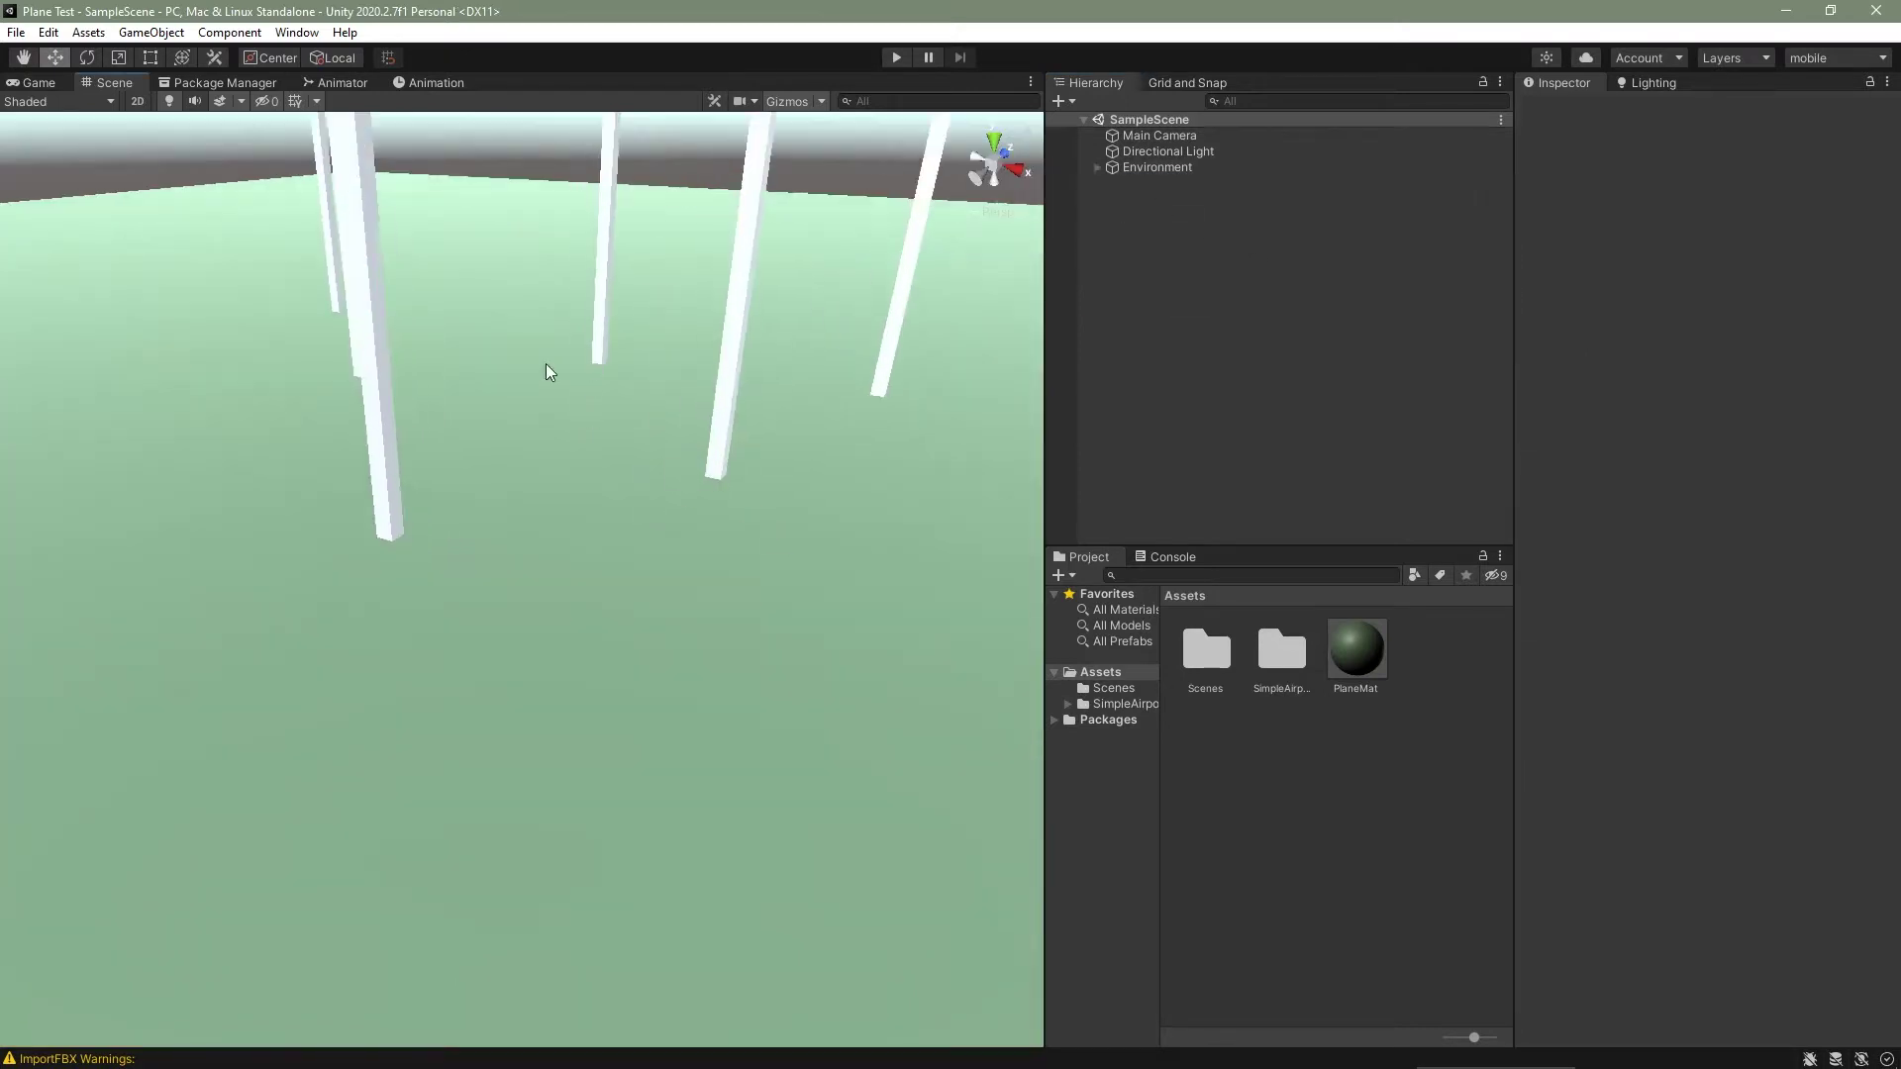
pyautogui.doubleClick(1279, 654)
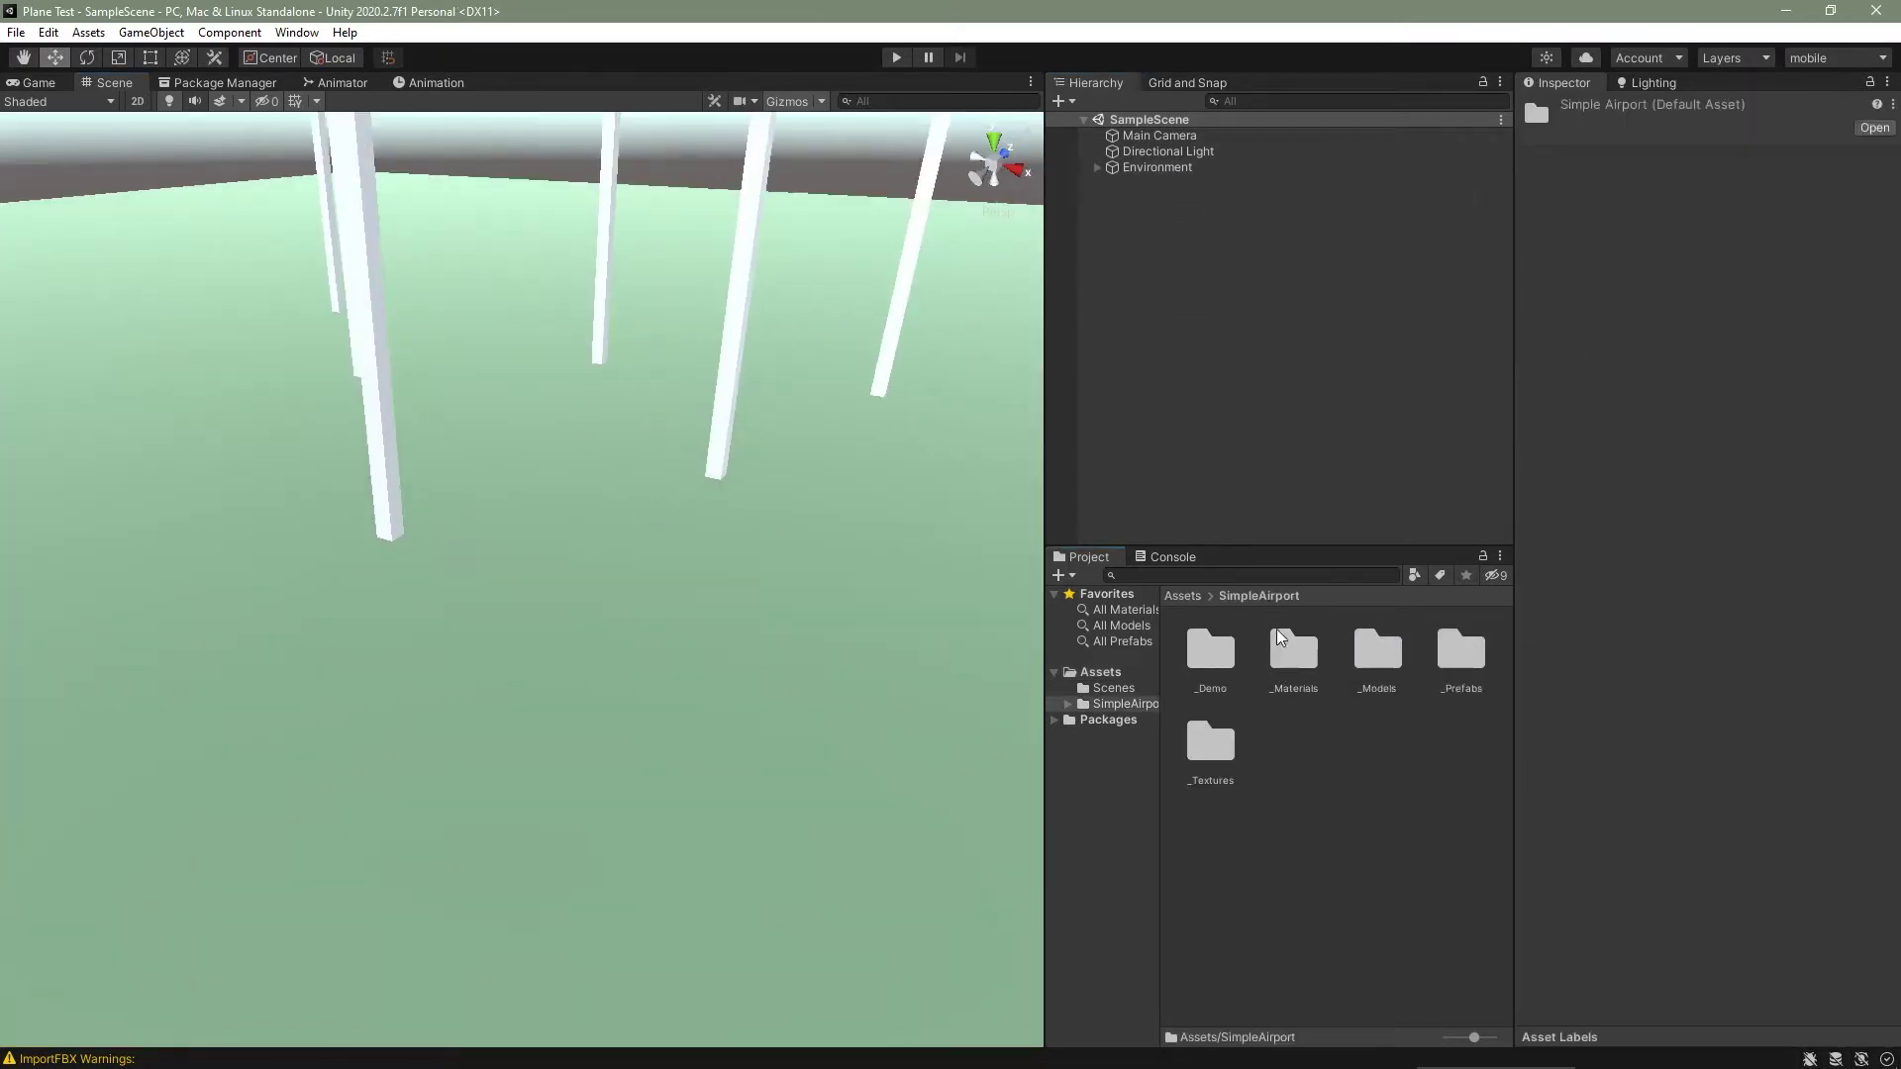
pyautogui.doubleClick(1442, 648)
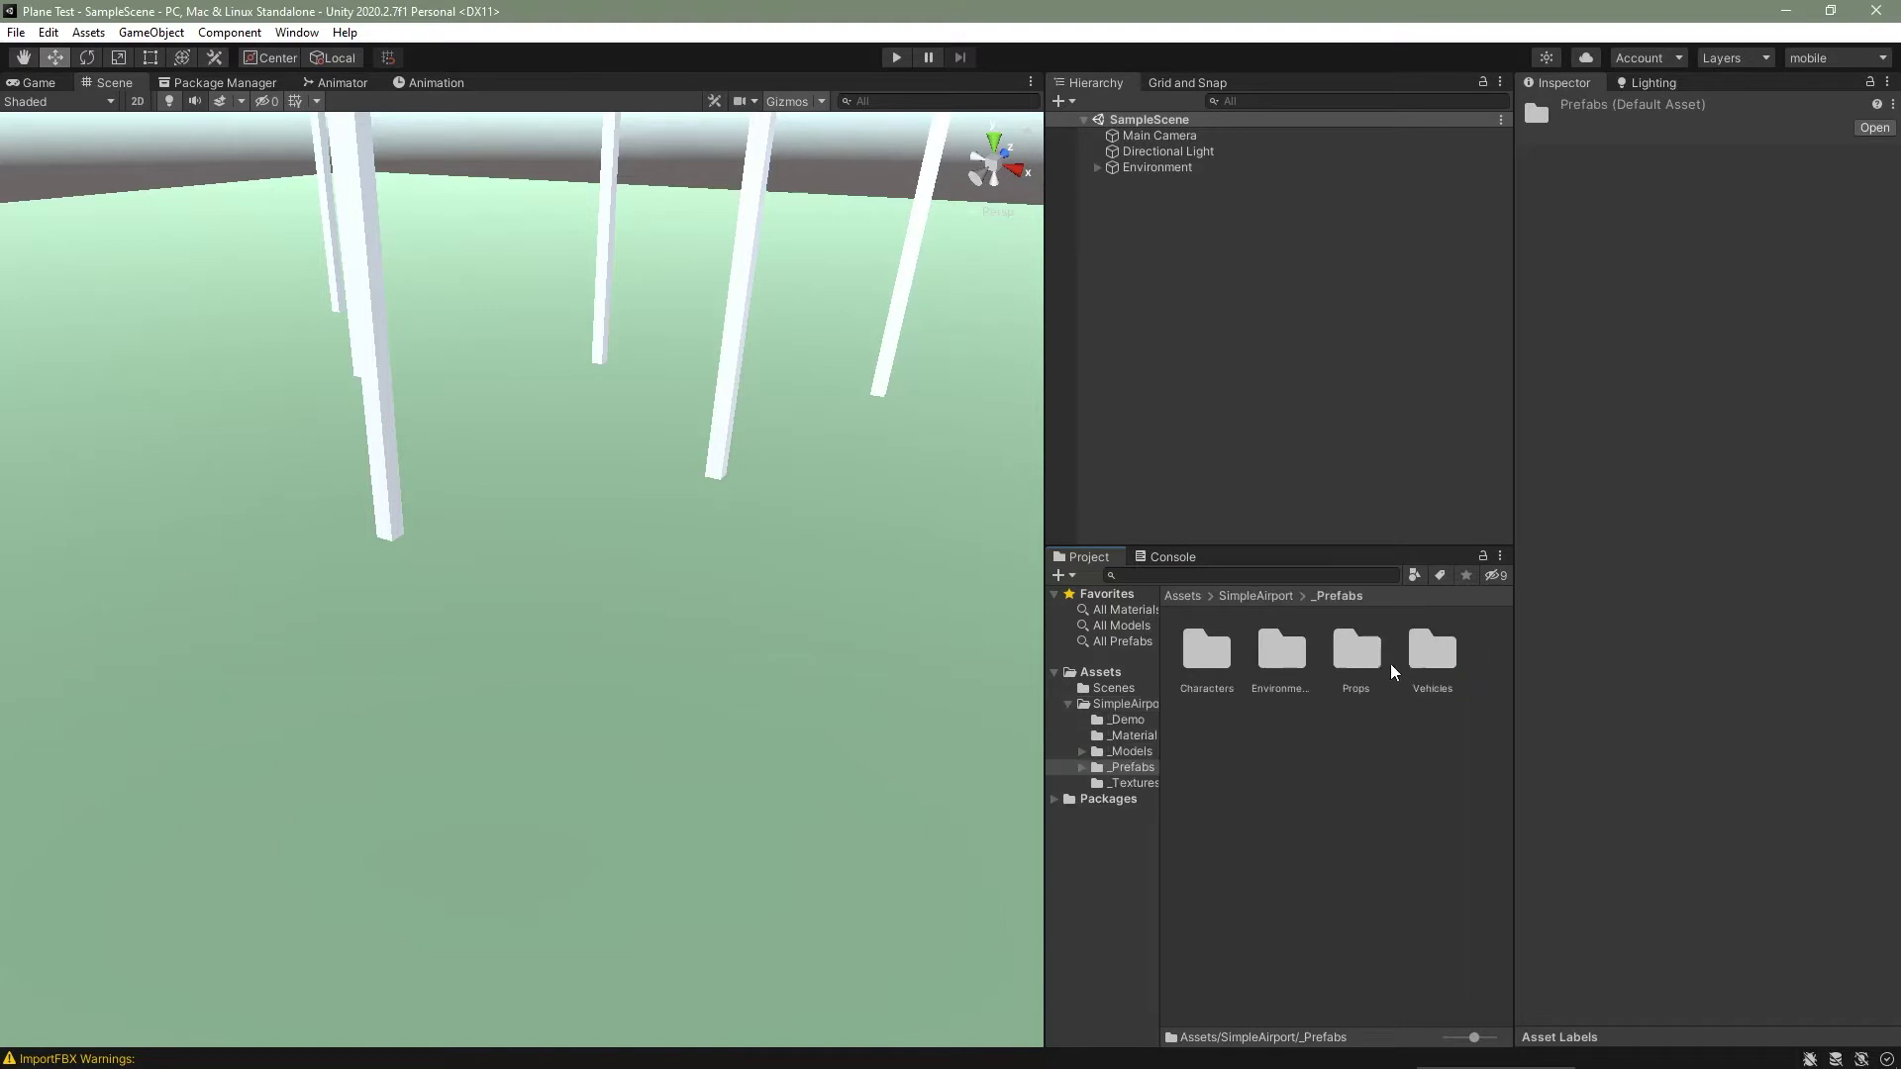
pyautogui.doubleClick(1429, 651)
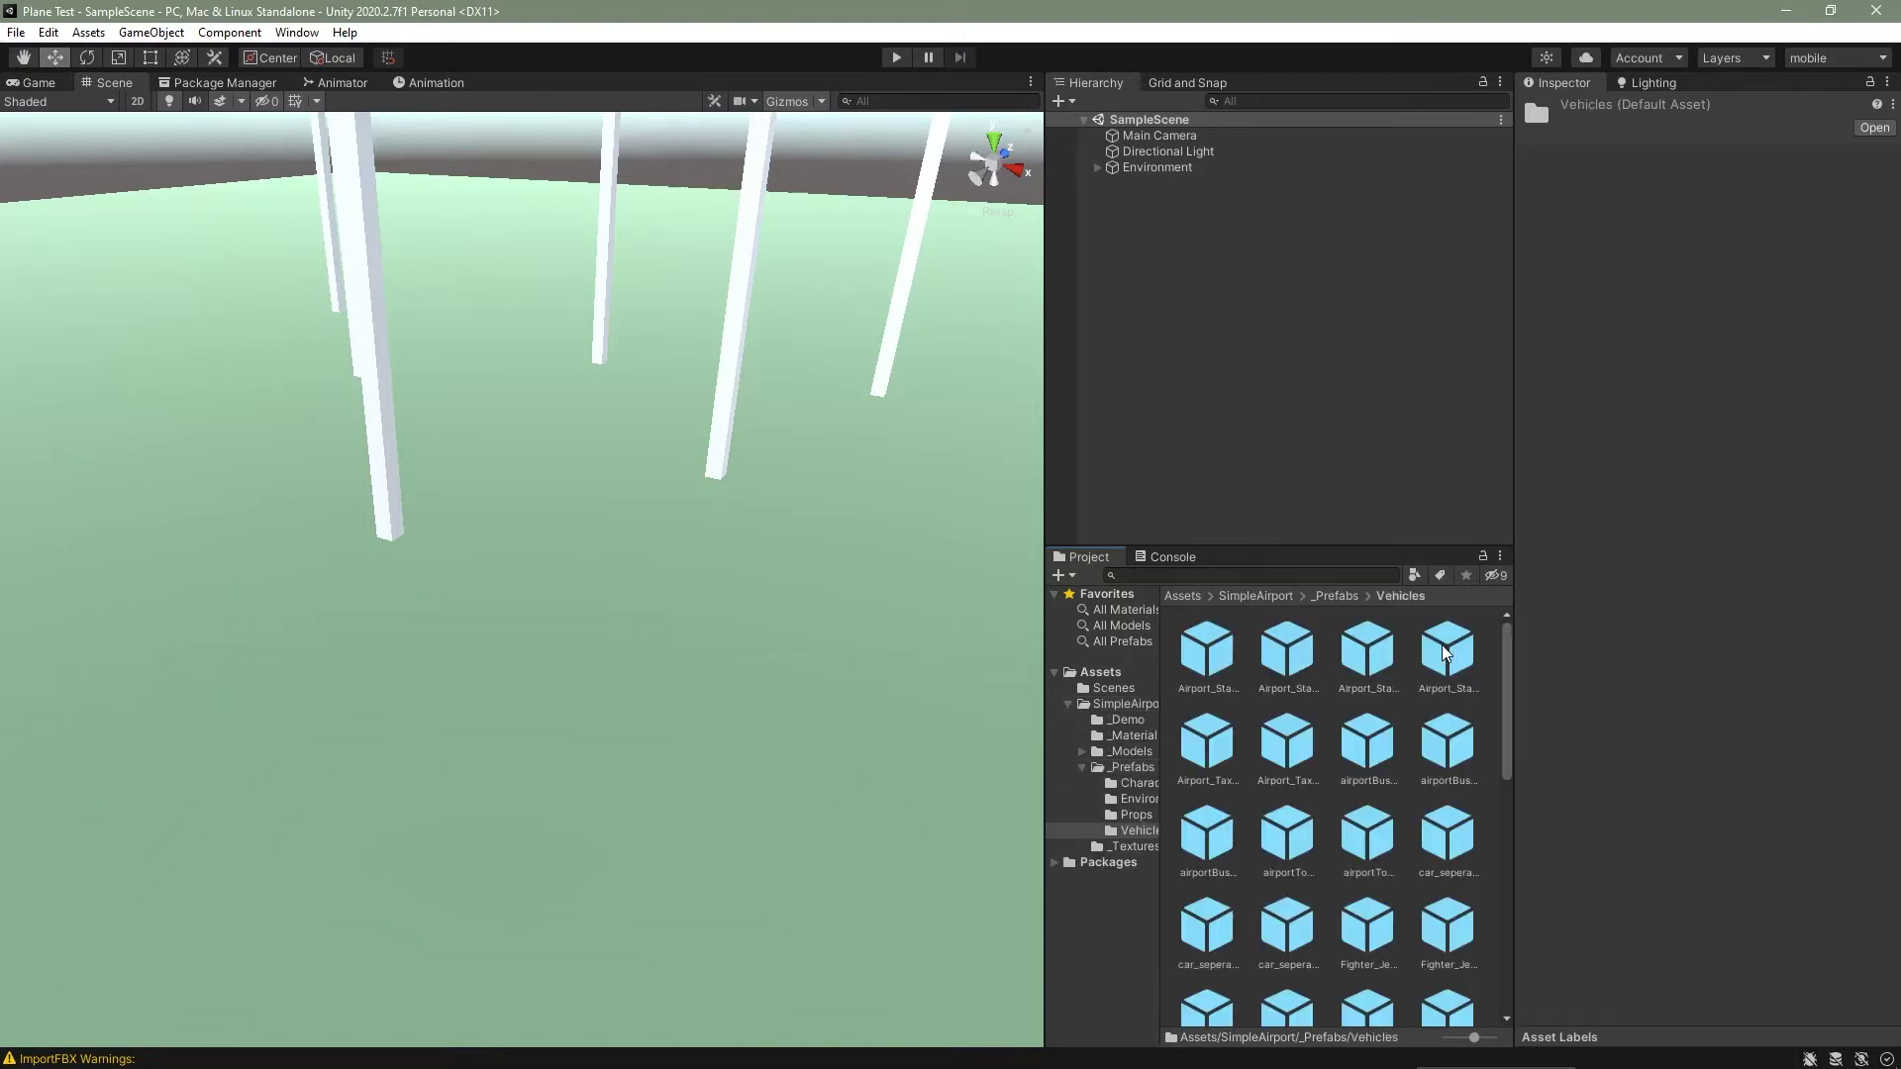
pyautogui.scroll(-3, 1347, 732)
pyautogui.click(1369, 792)
pyautogui.moveTo(1399, 794); pyautogui.dragTo(1168, 448)
pyautogui.scroll(-3, 594, 357)
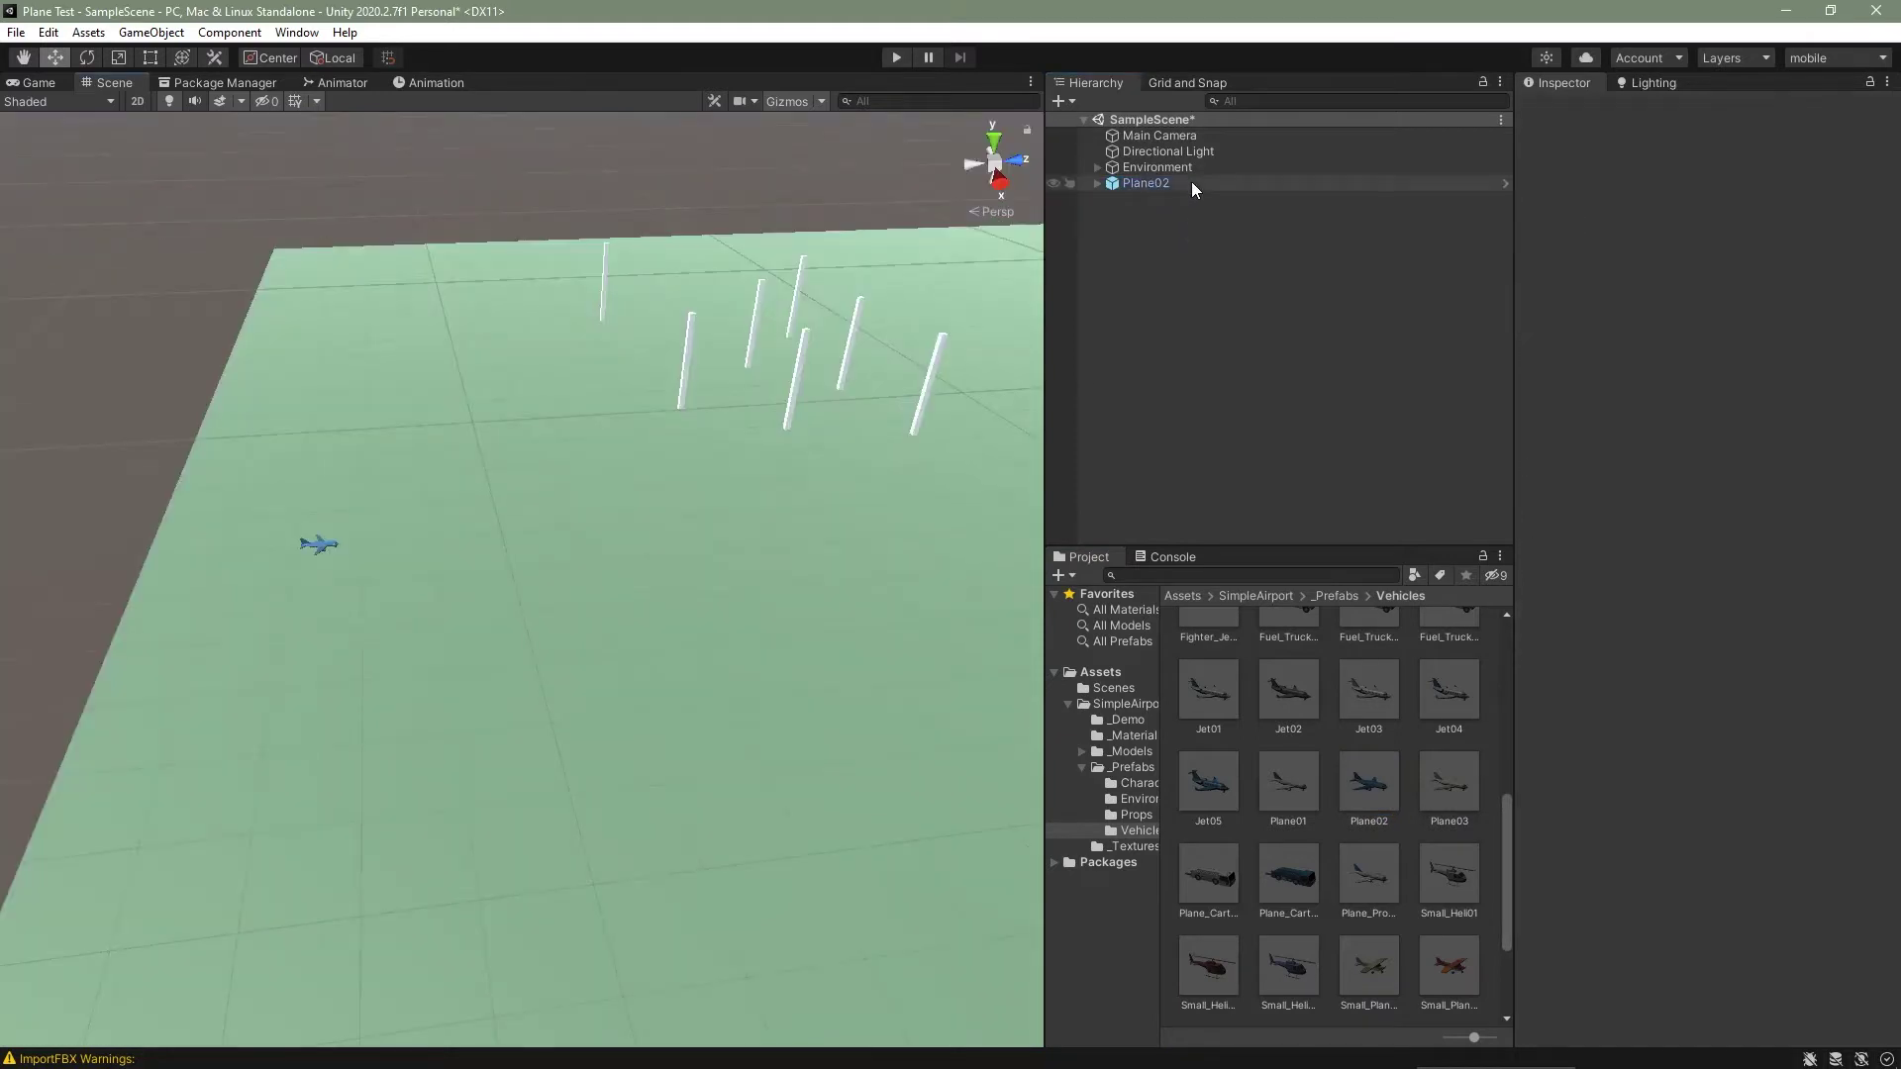
# Move Plane02 close to the pillars, to about X -164.7, Y 127.3, Z -759.8
pyautogui.click(1191, 183)
pyautogui.moveTo(330, 553); pyautogui.dragTo(440, 828)
pyautogui.scroll(5, 554, 654)
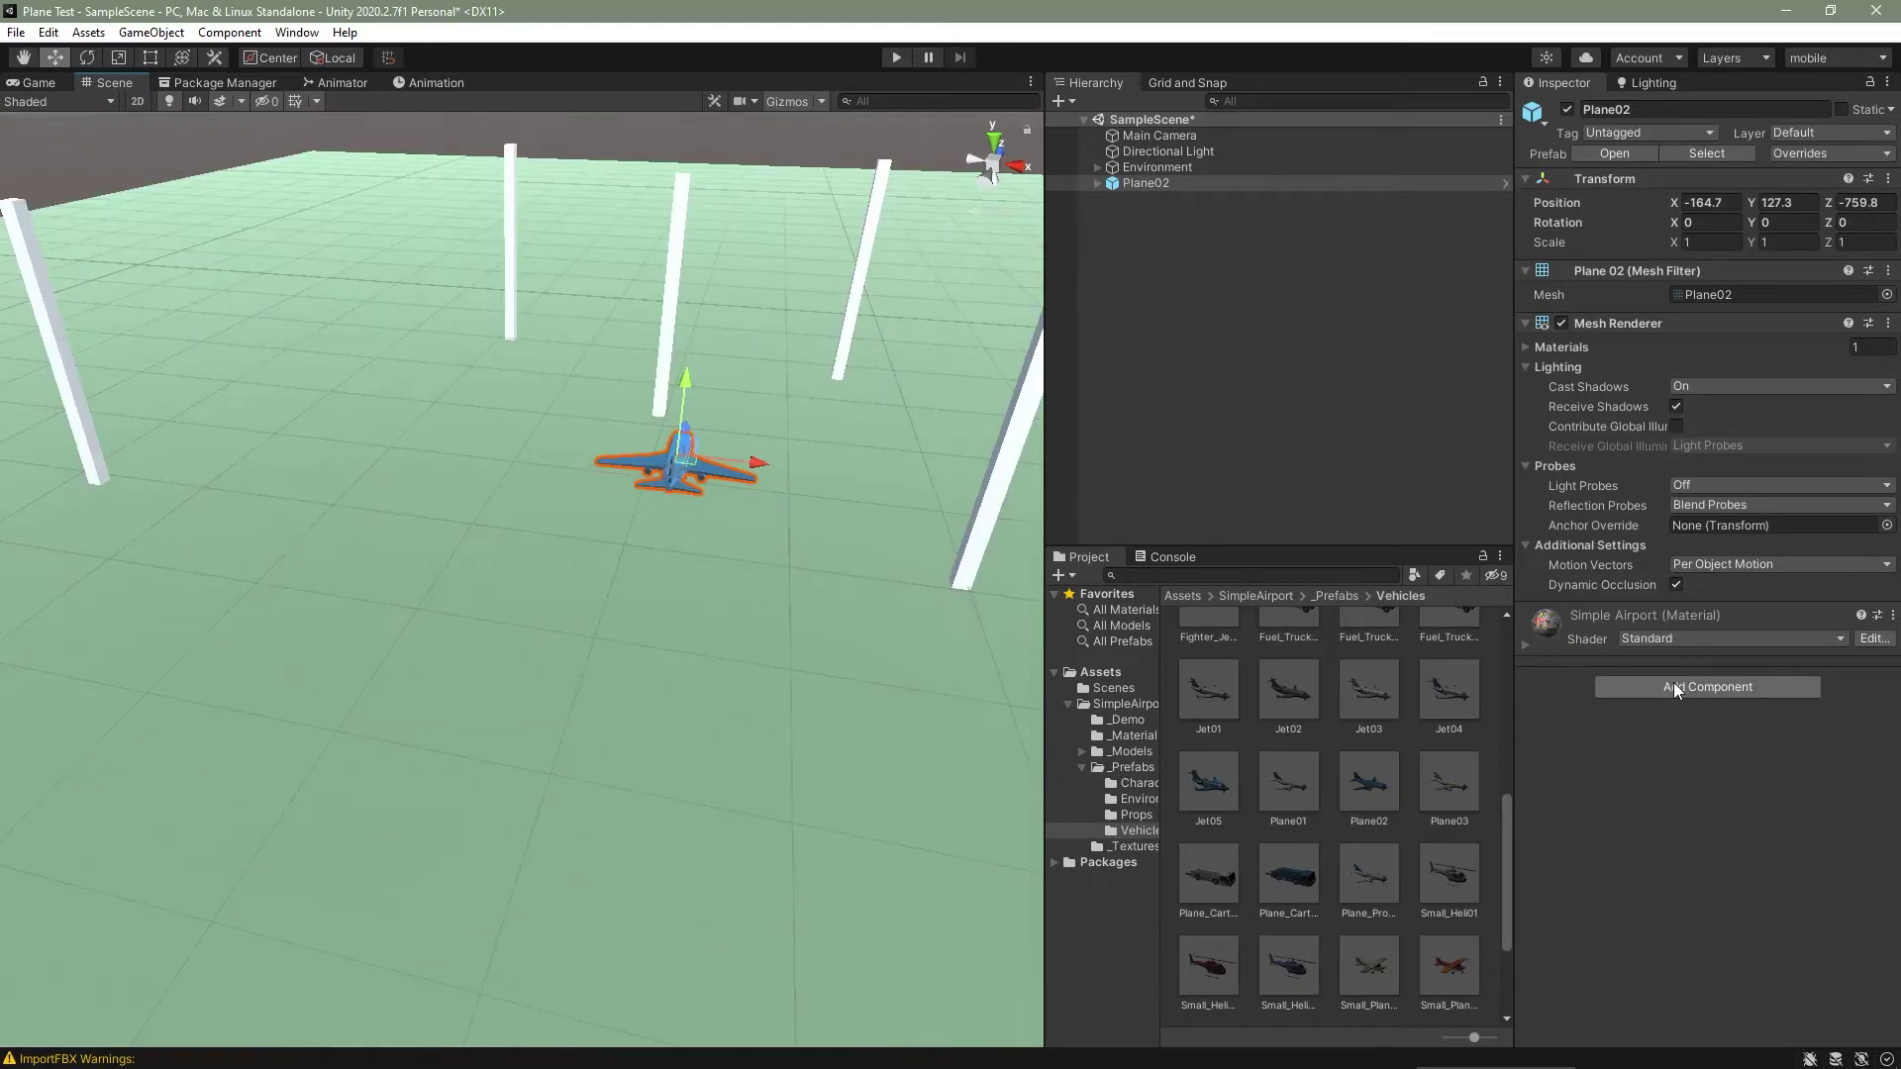
# Add a Box Collider component to the Plane02 aircraft
pyautogui.click(1673, 681)
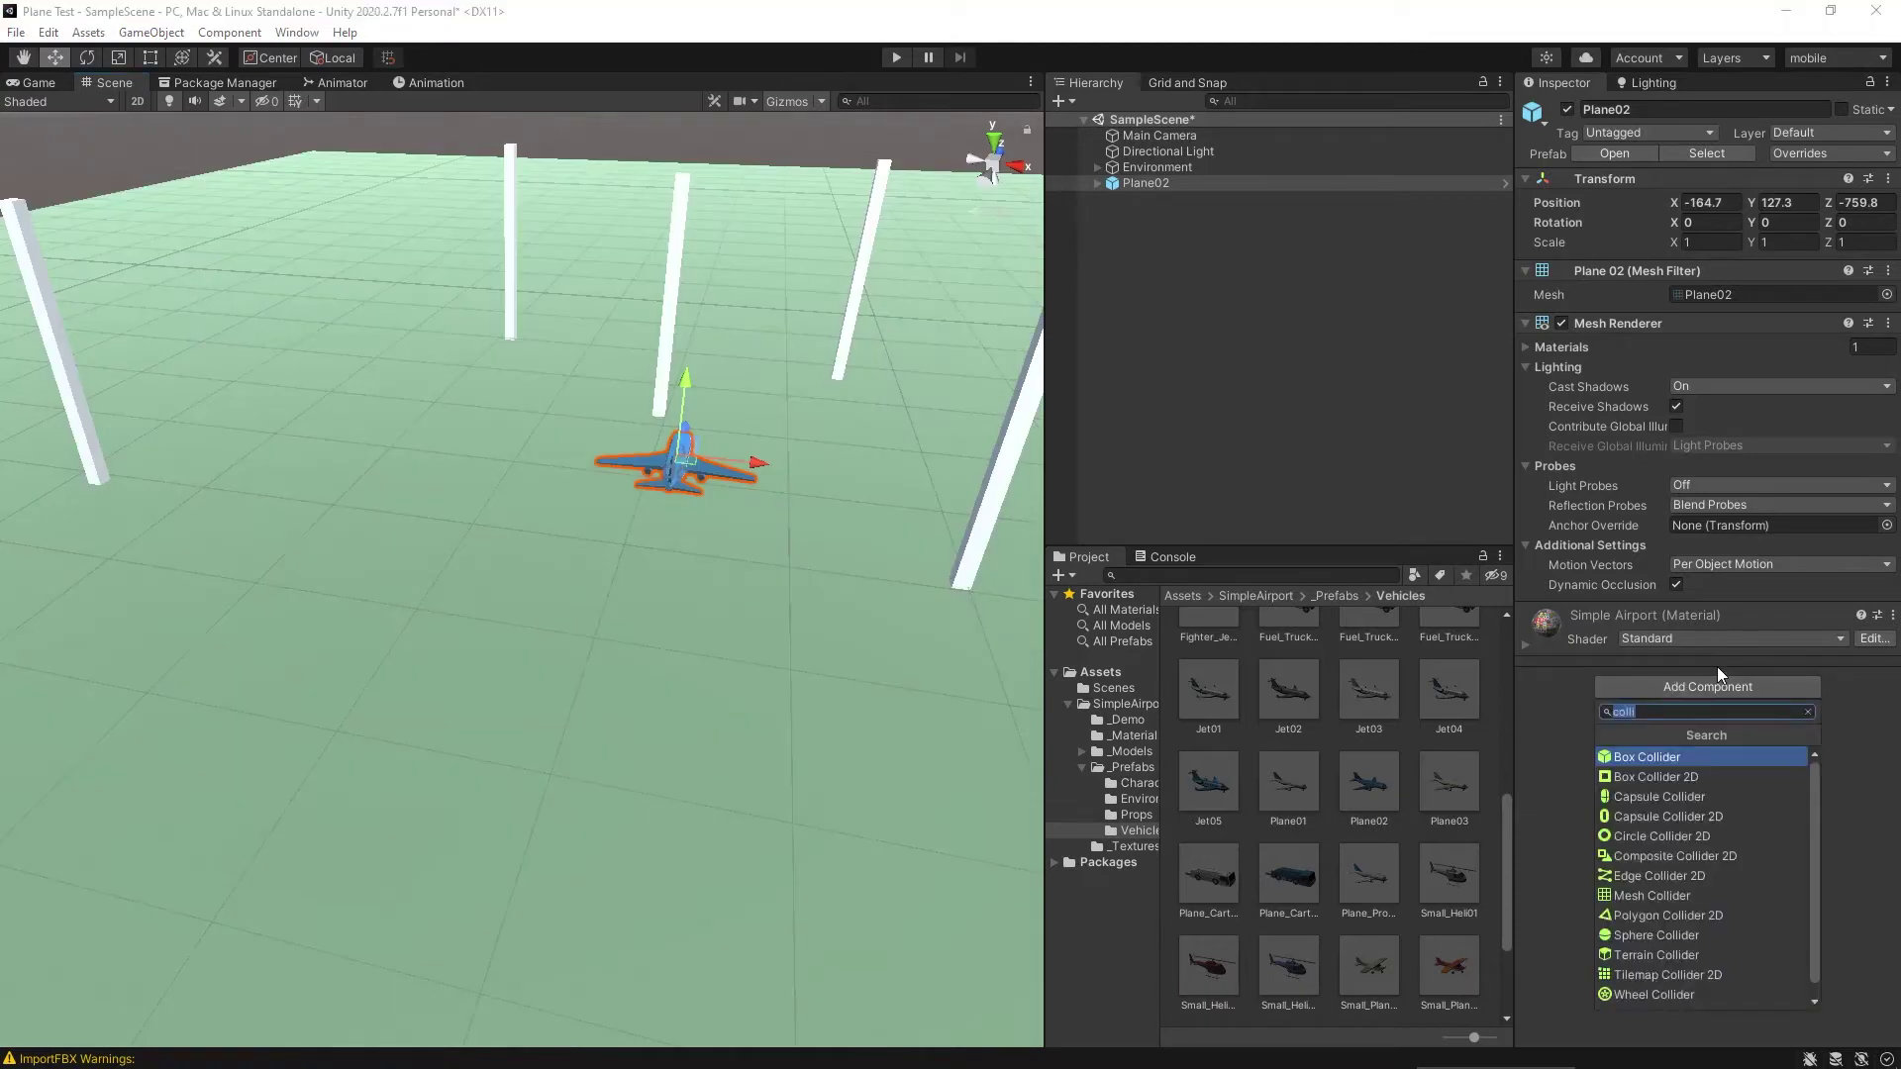
pyautogui.write('box')
pyautogui.press('Return')
pyautogui.scroll(3, 787, 578)
pyautogui.moveTo(787, 579); pyautogui.dragTo(688, 567, button='right')
pyautogui.keyDown('alt'); pyautogui.moveTo(738, 552); pyautogui.dragTo(495, 572); pyautogui.keyUp('alt')
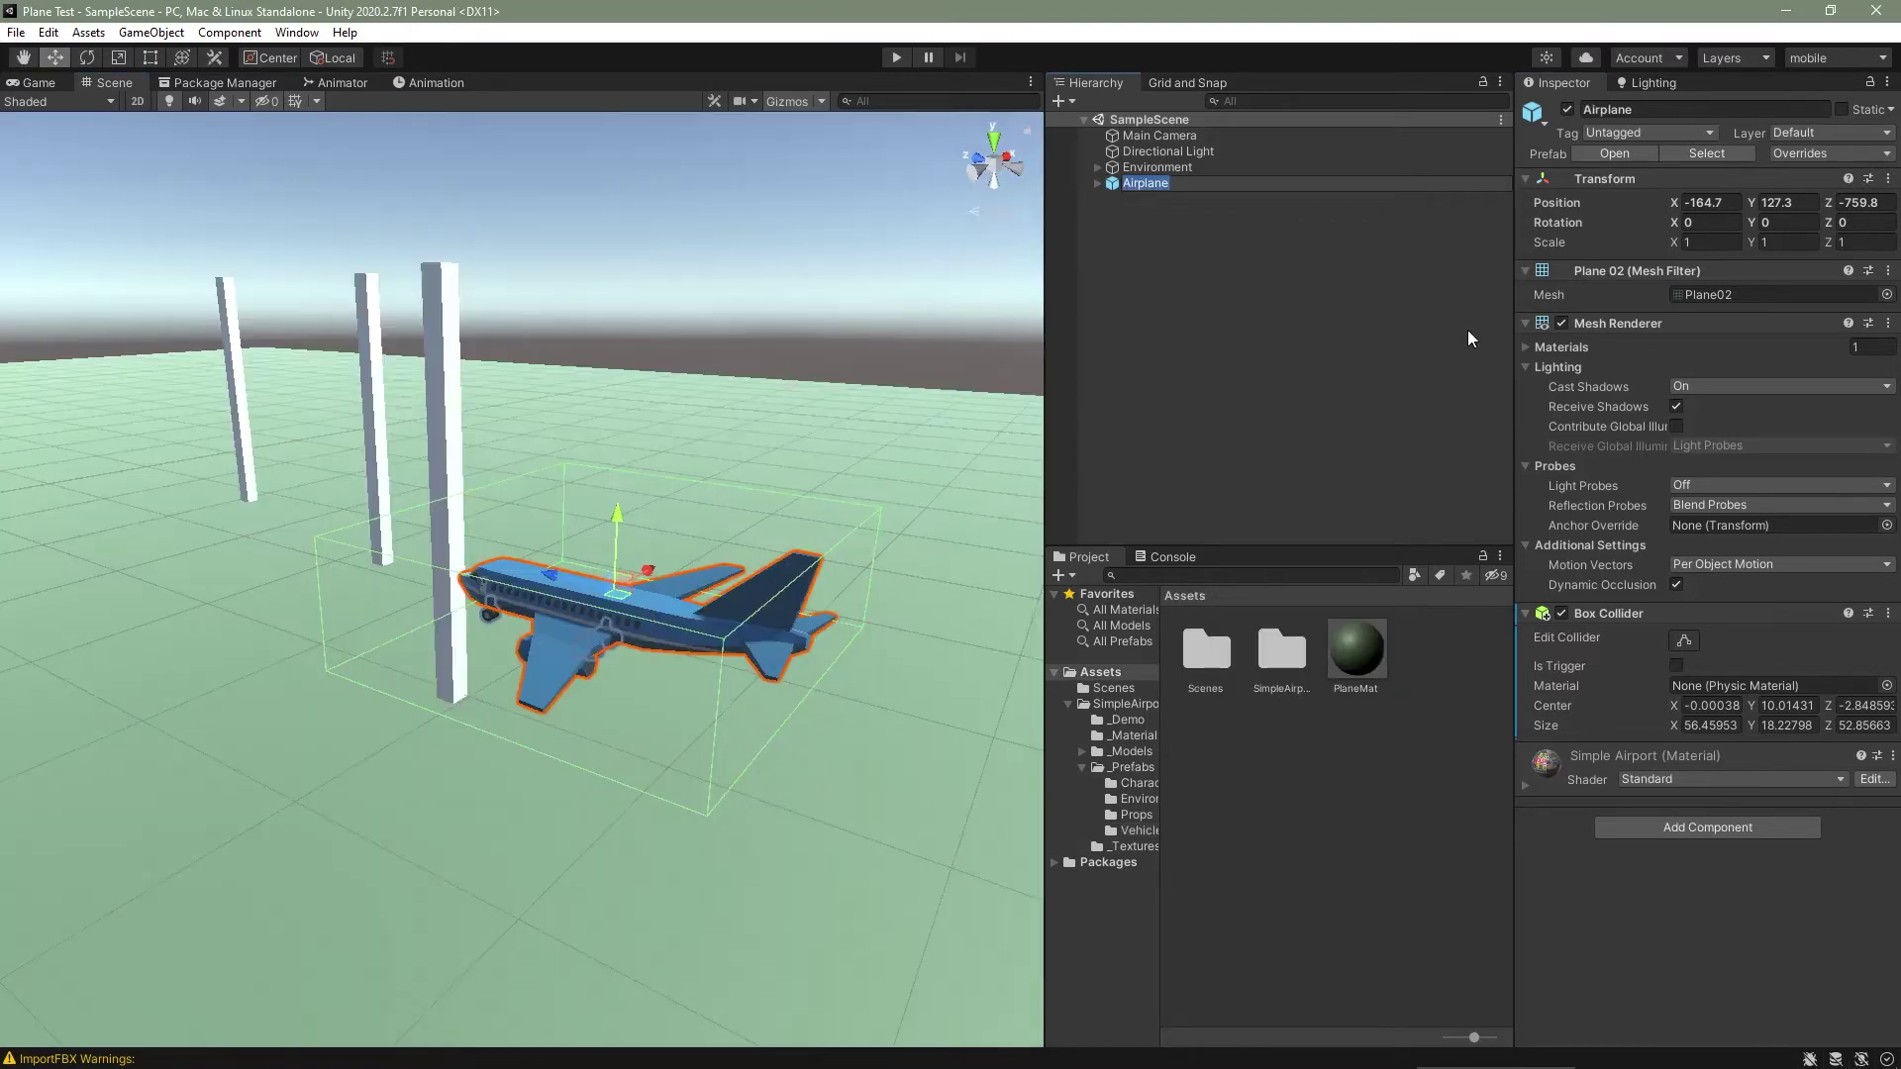
# Rename the aircraft object as Model
pyautogui.press('BackSpace')
pyautogui.write('odel')
pyautogui.press('Return')
# Create an empty object named Airplane at the root of the scene
pyautogui.rightClick(1184, 248)
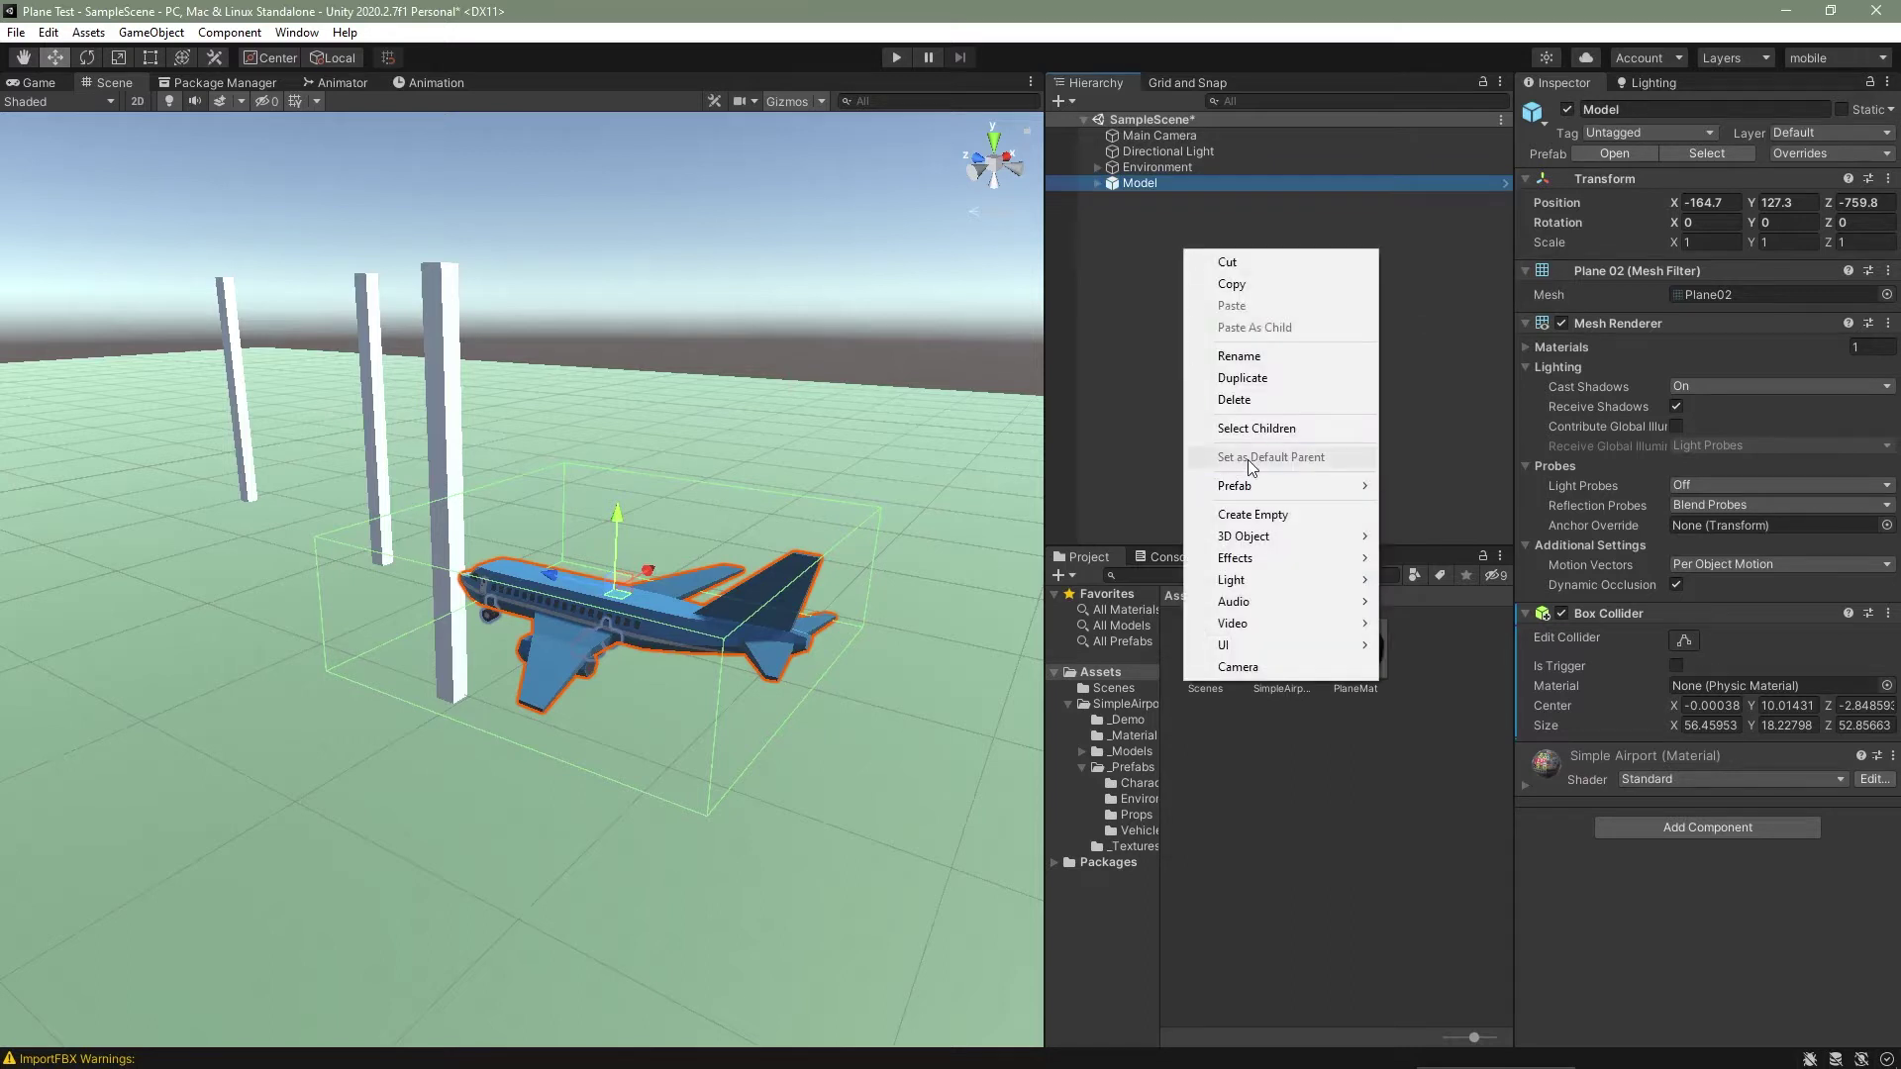
pyautogui.click(1252, 514)
pyautogui.write('Airplane')
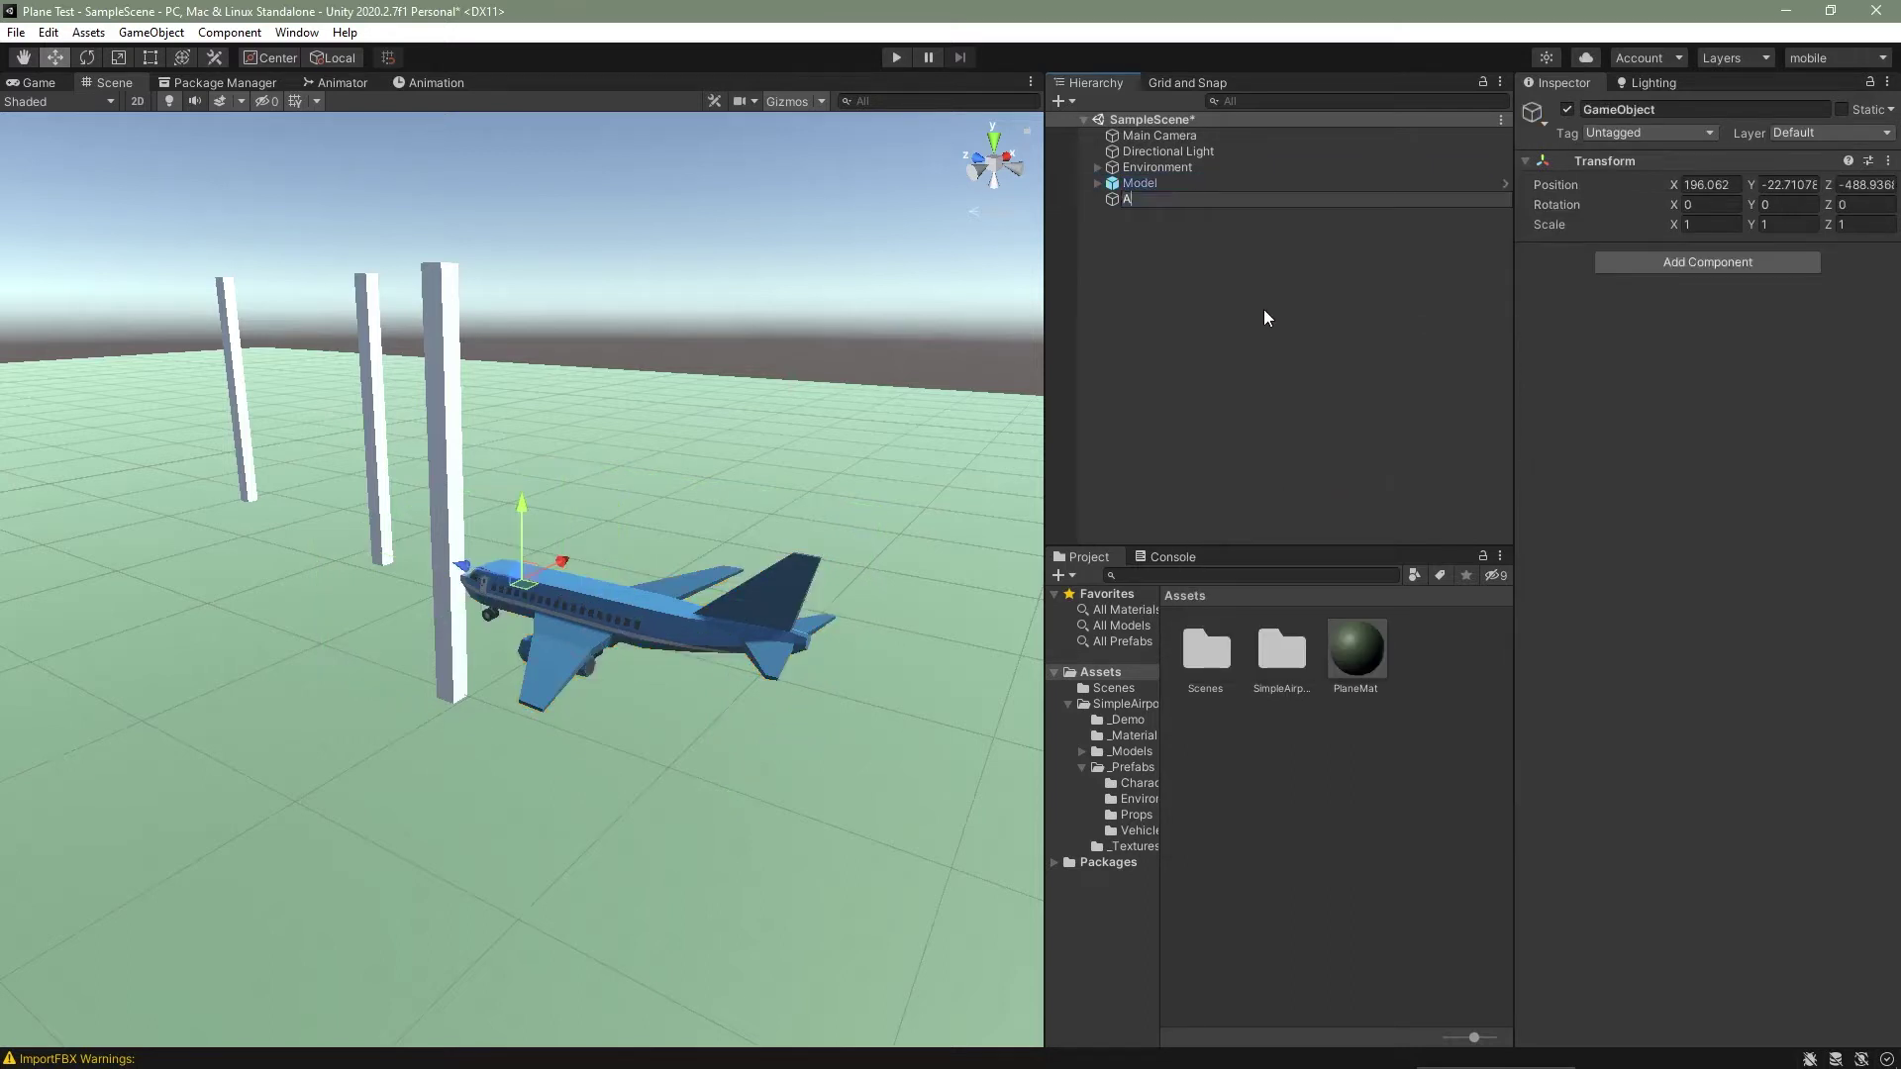
pyautogui.press('Return')
# Align the empty Airplane object with Model by parenting it there, resetting its transform and moving it back to the scene root
pyautogui.scroll(-3, 834, 317)
pyautogui.moveTo(1135, 201); pyautogui.dragTo(1141, 185)
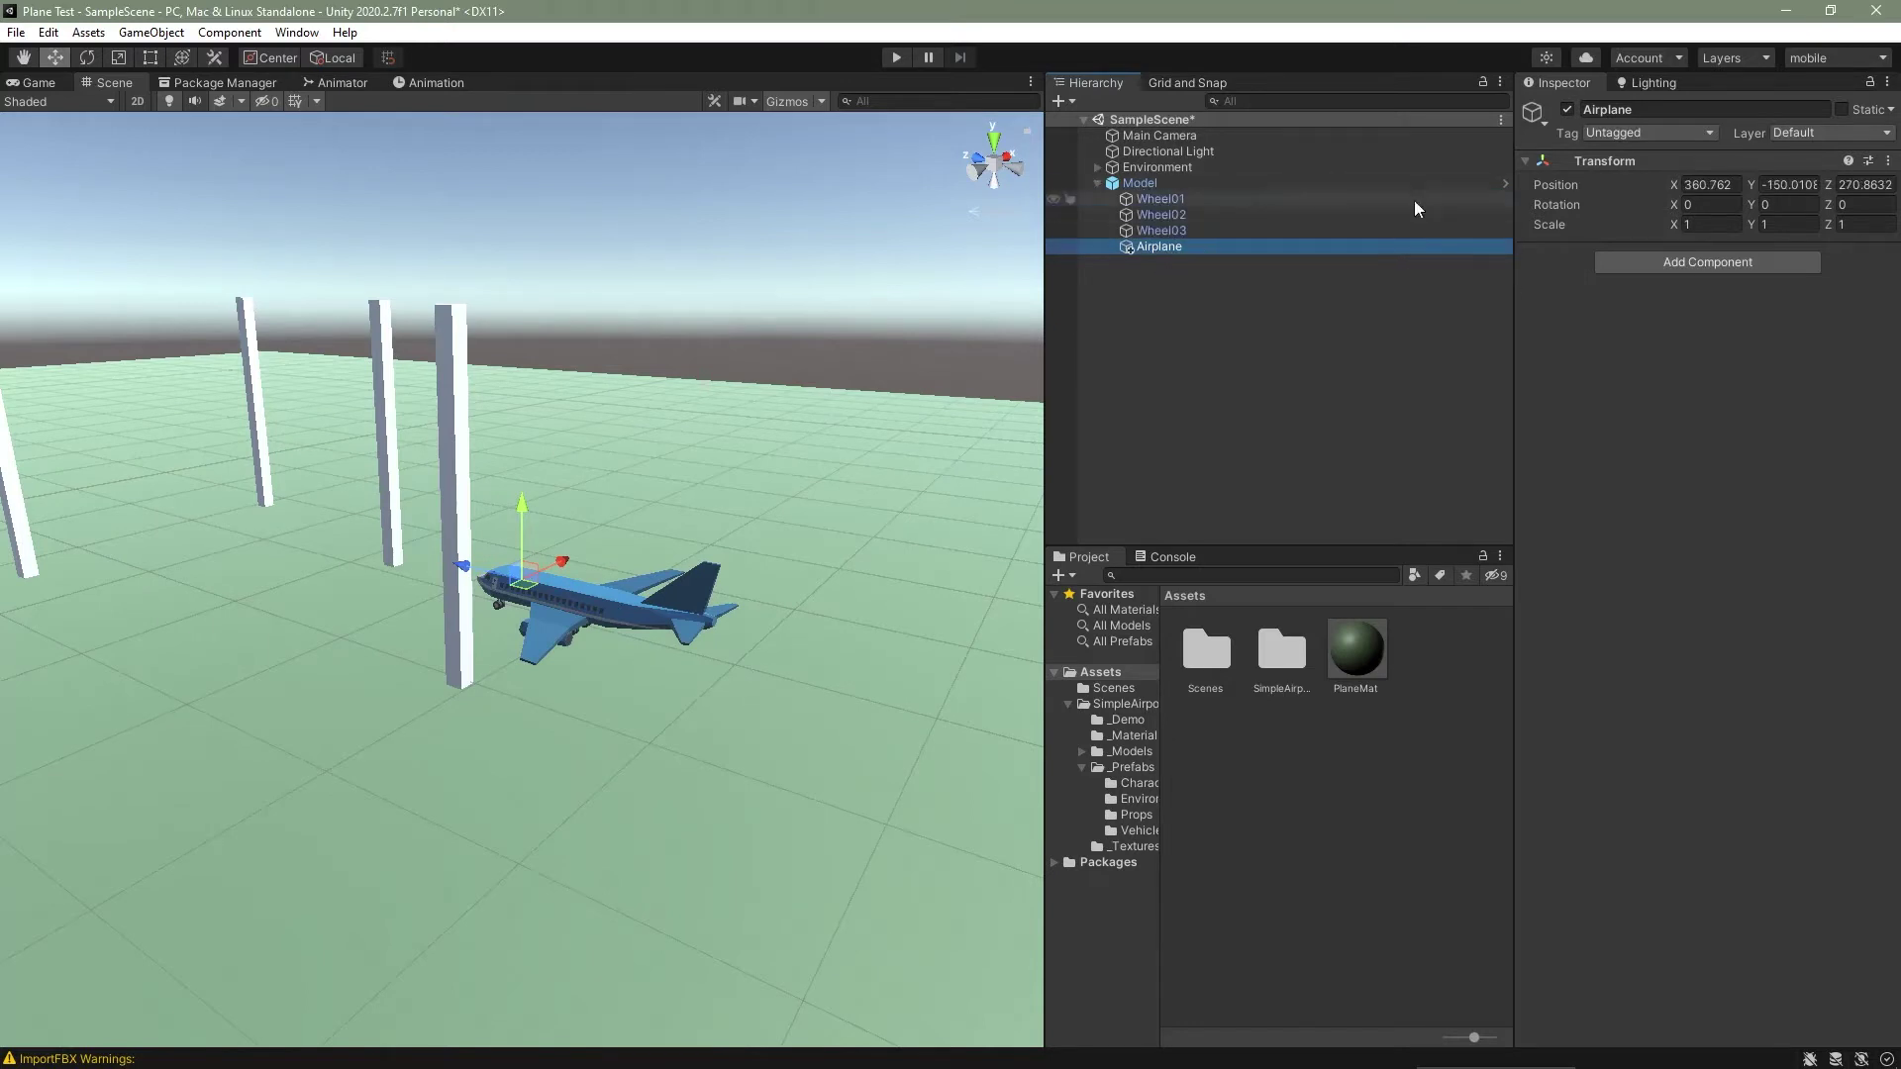
pyautogui.rightClick(1665, 160)
pyautogui.click(1688, 169)
pyautogui.press('f')
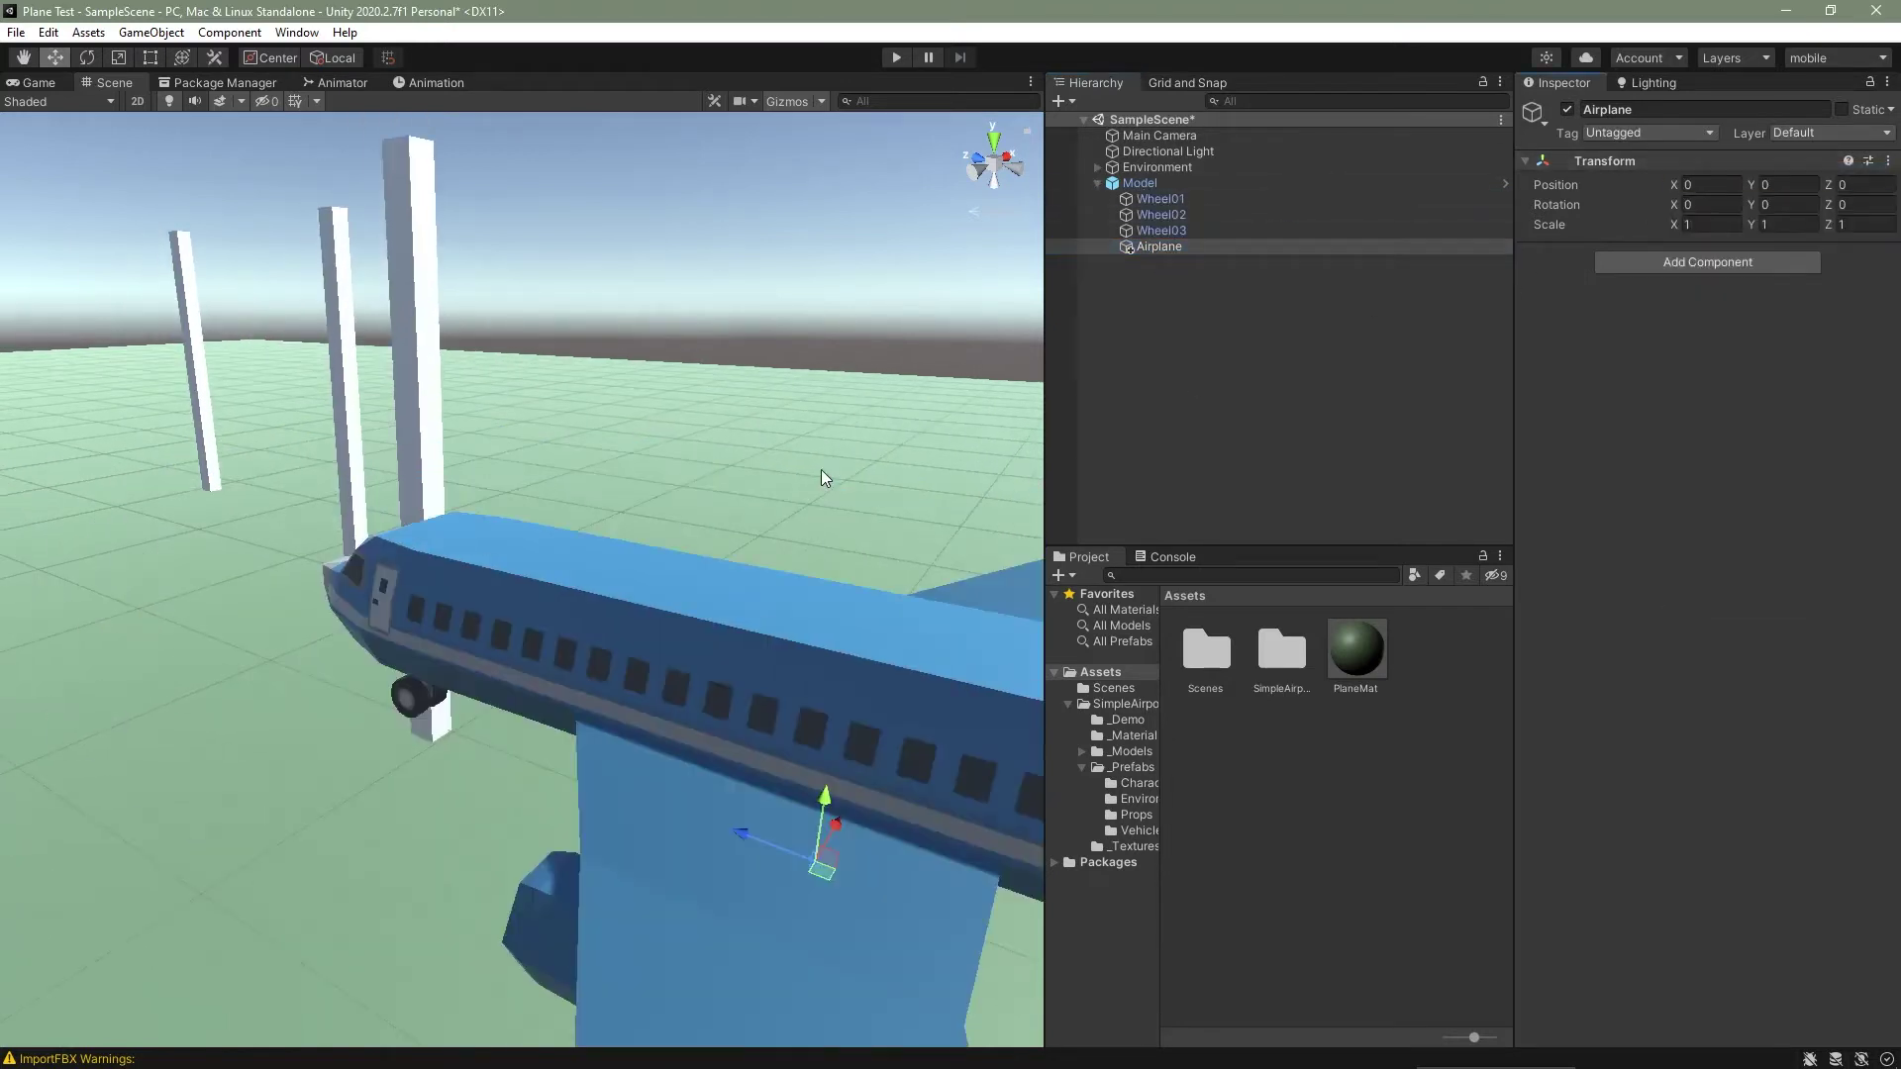
pyautogui.scroll(-3, 822, 469)
pyautogui.moveTo(1155, 242); pyautogui.dragTo(1158, 185)
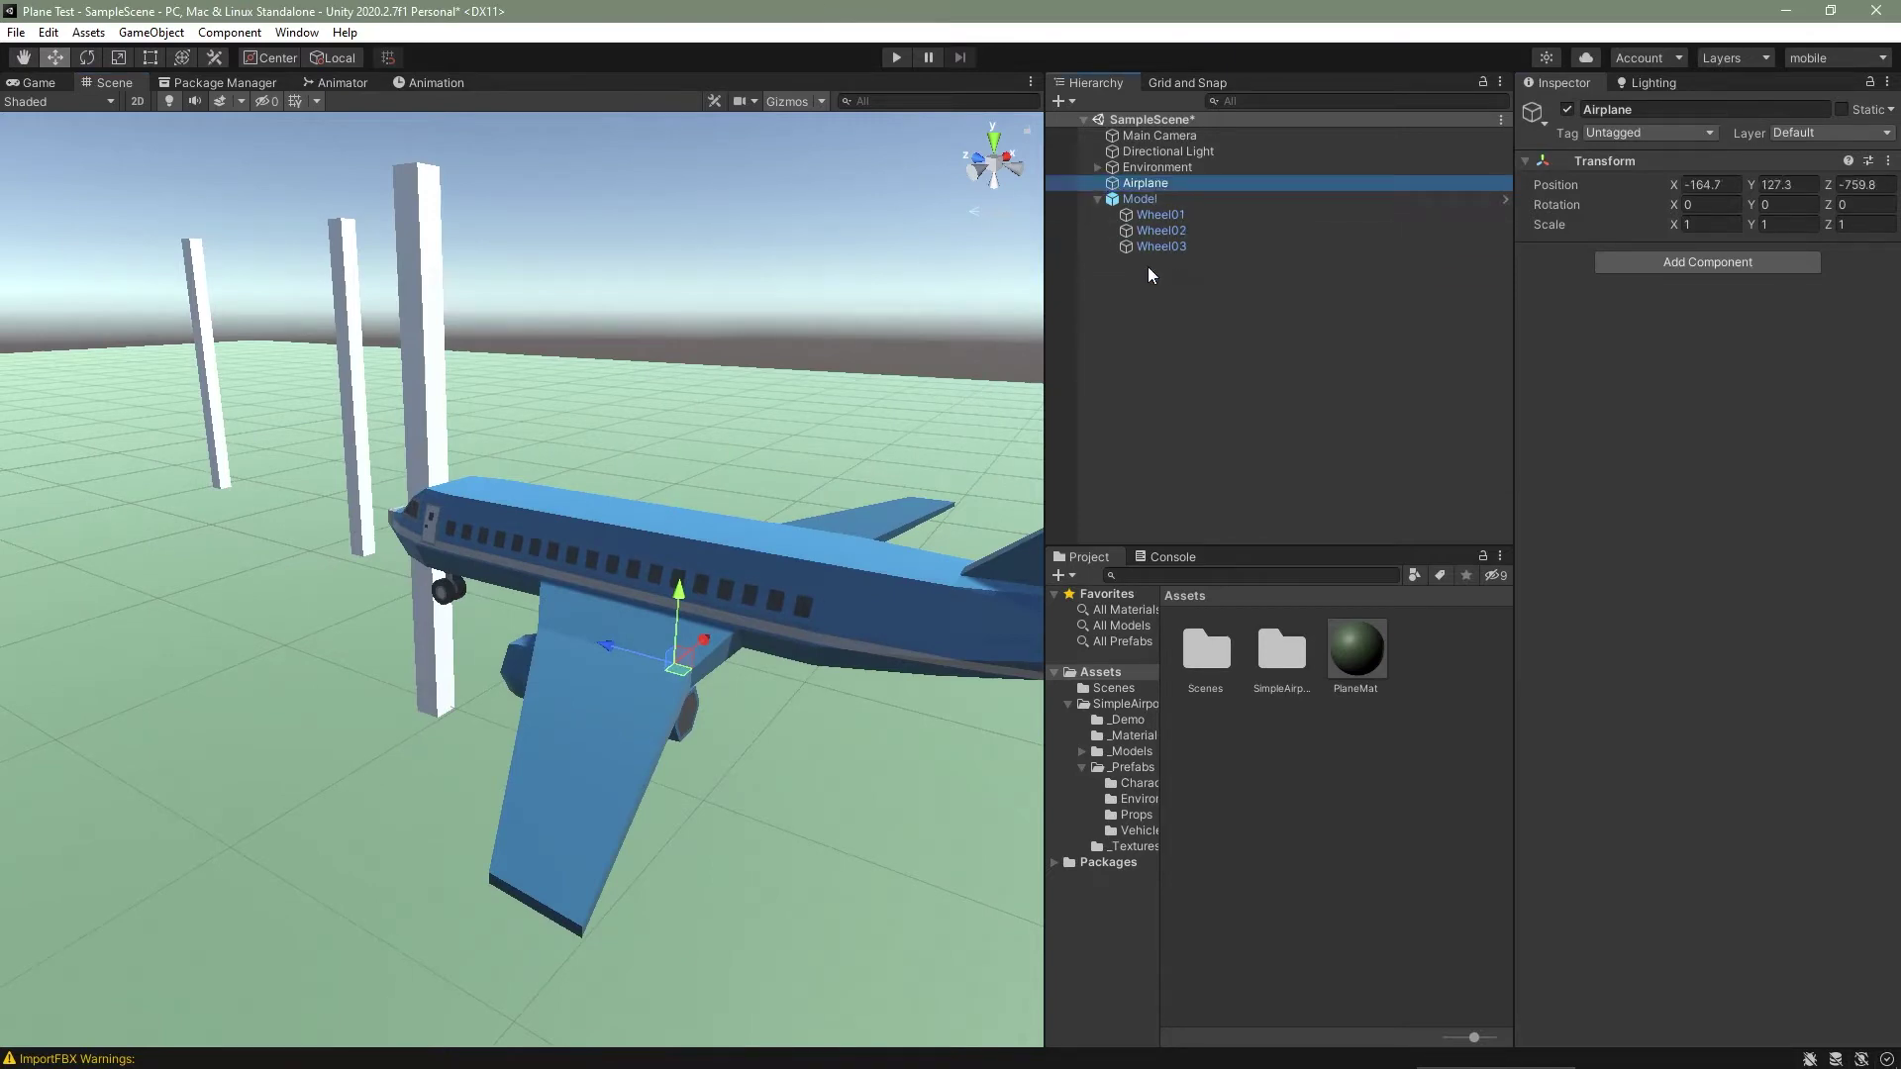
# Make Model a child of the Airplane object and save the scene
pyautogui.press('f')
pyautogui.scroll(-3, 792, 625)
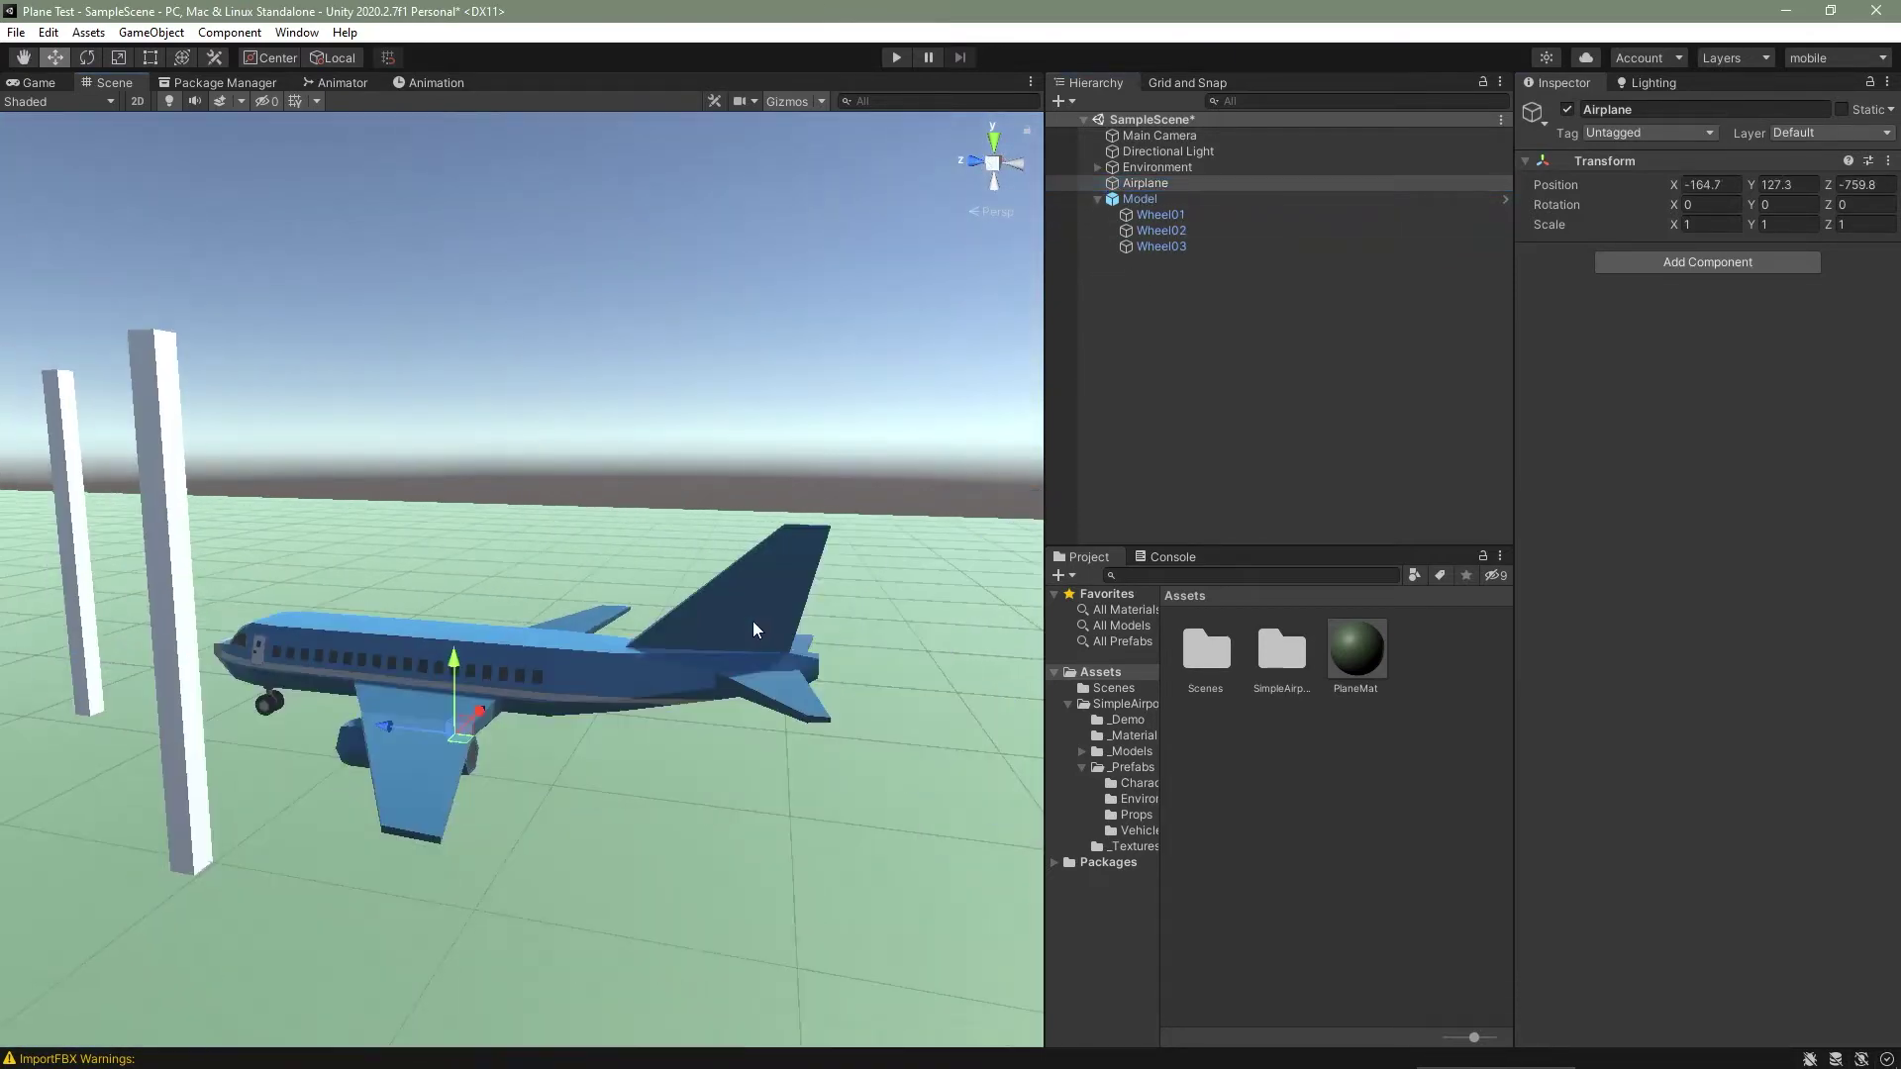
pyautogui.moveTo(657, 461); pyautogui.dragTo(711, 425, button='middle')
pyautogui.moveTo(1104, 204)
pyautogui.mouseDown()
pyautogui.moveTo(1143, 202)
pyautogui.moveTo(1131, 188)
pyautogui.mouseUp()
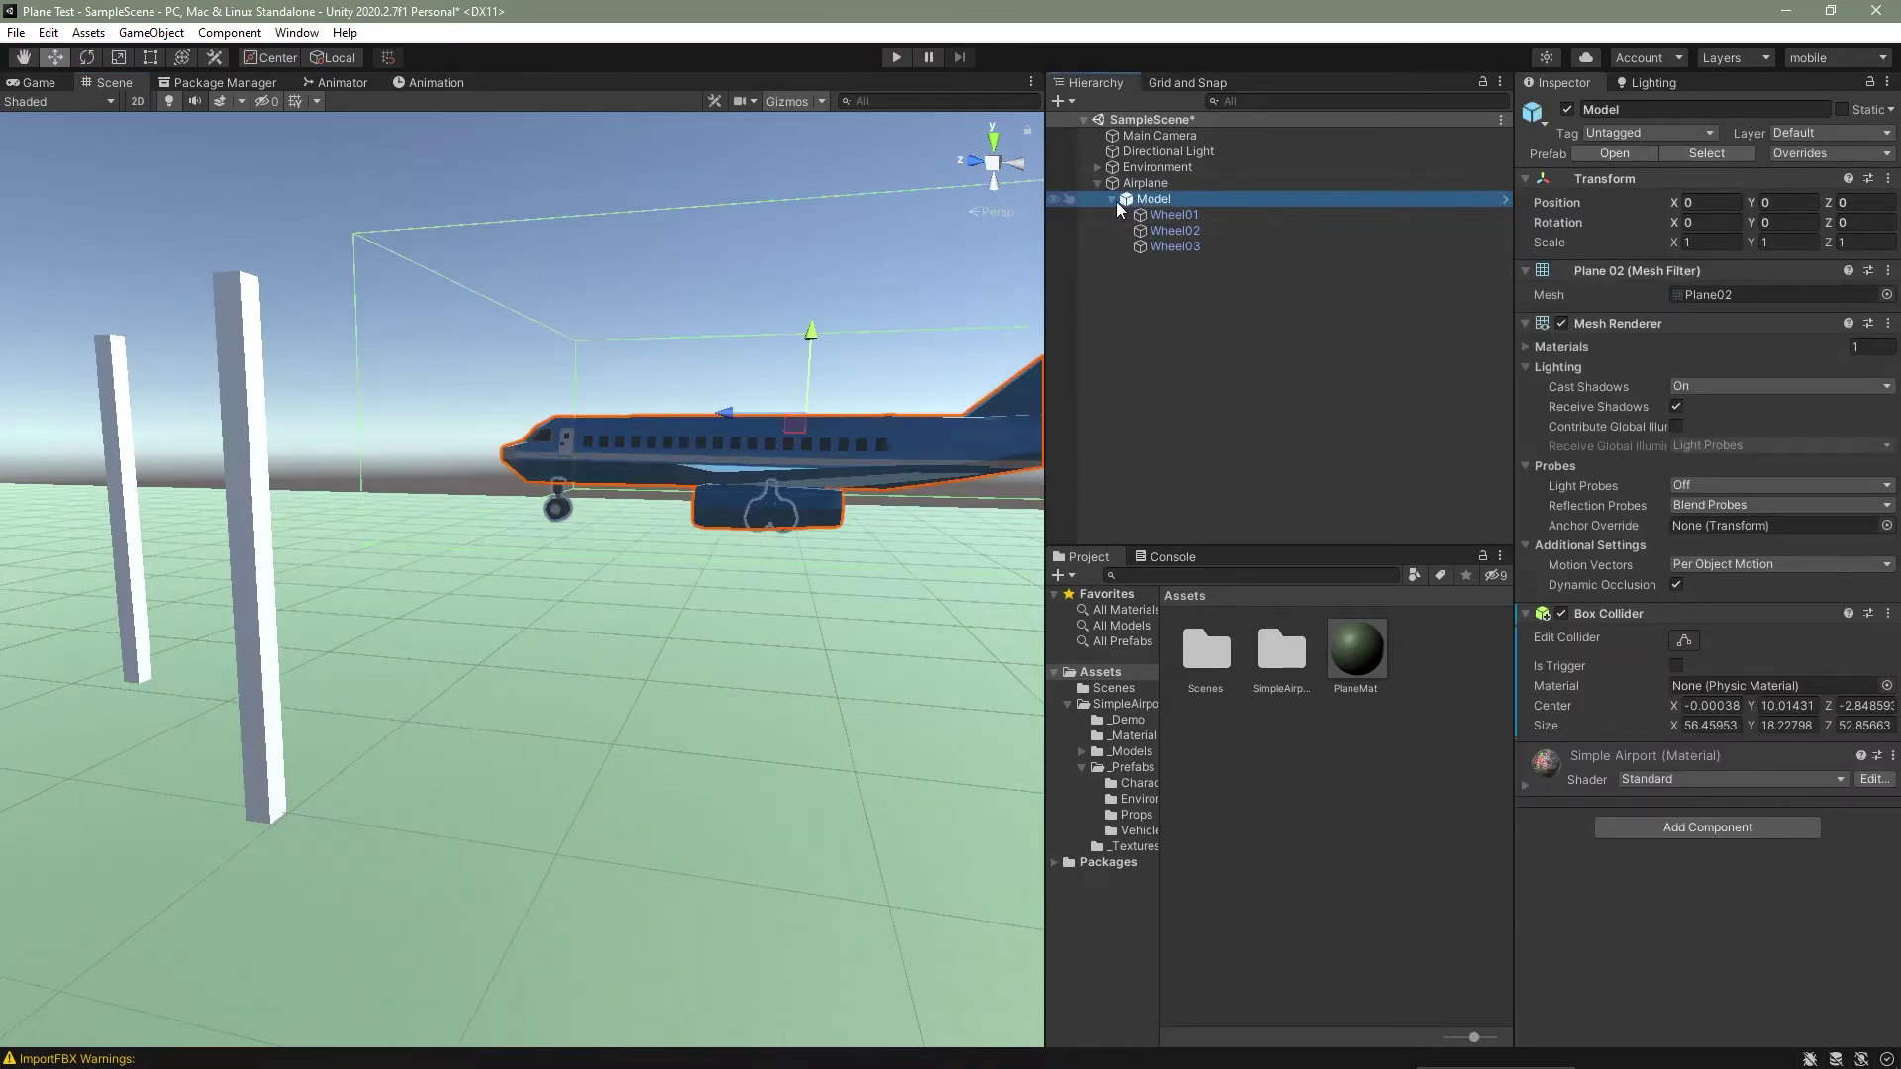
pyautogui.click(1143, 244)
pyautogui.hotkey('ctrl', 's')
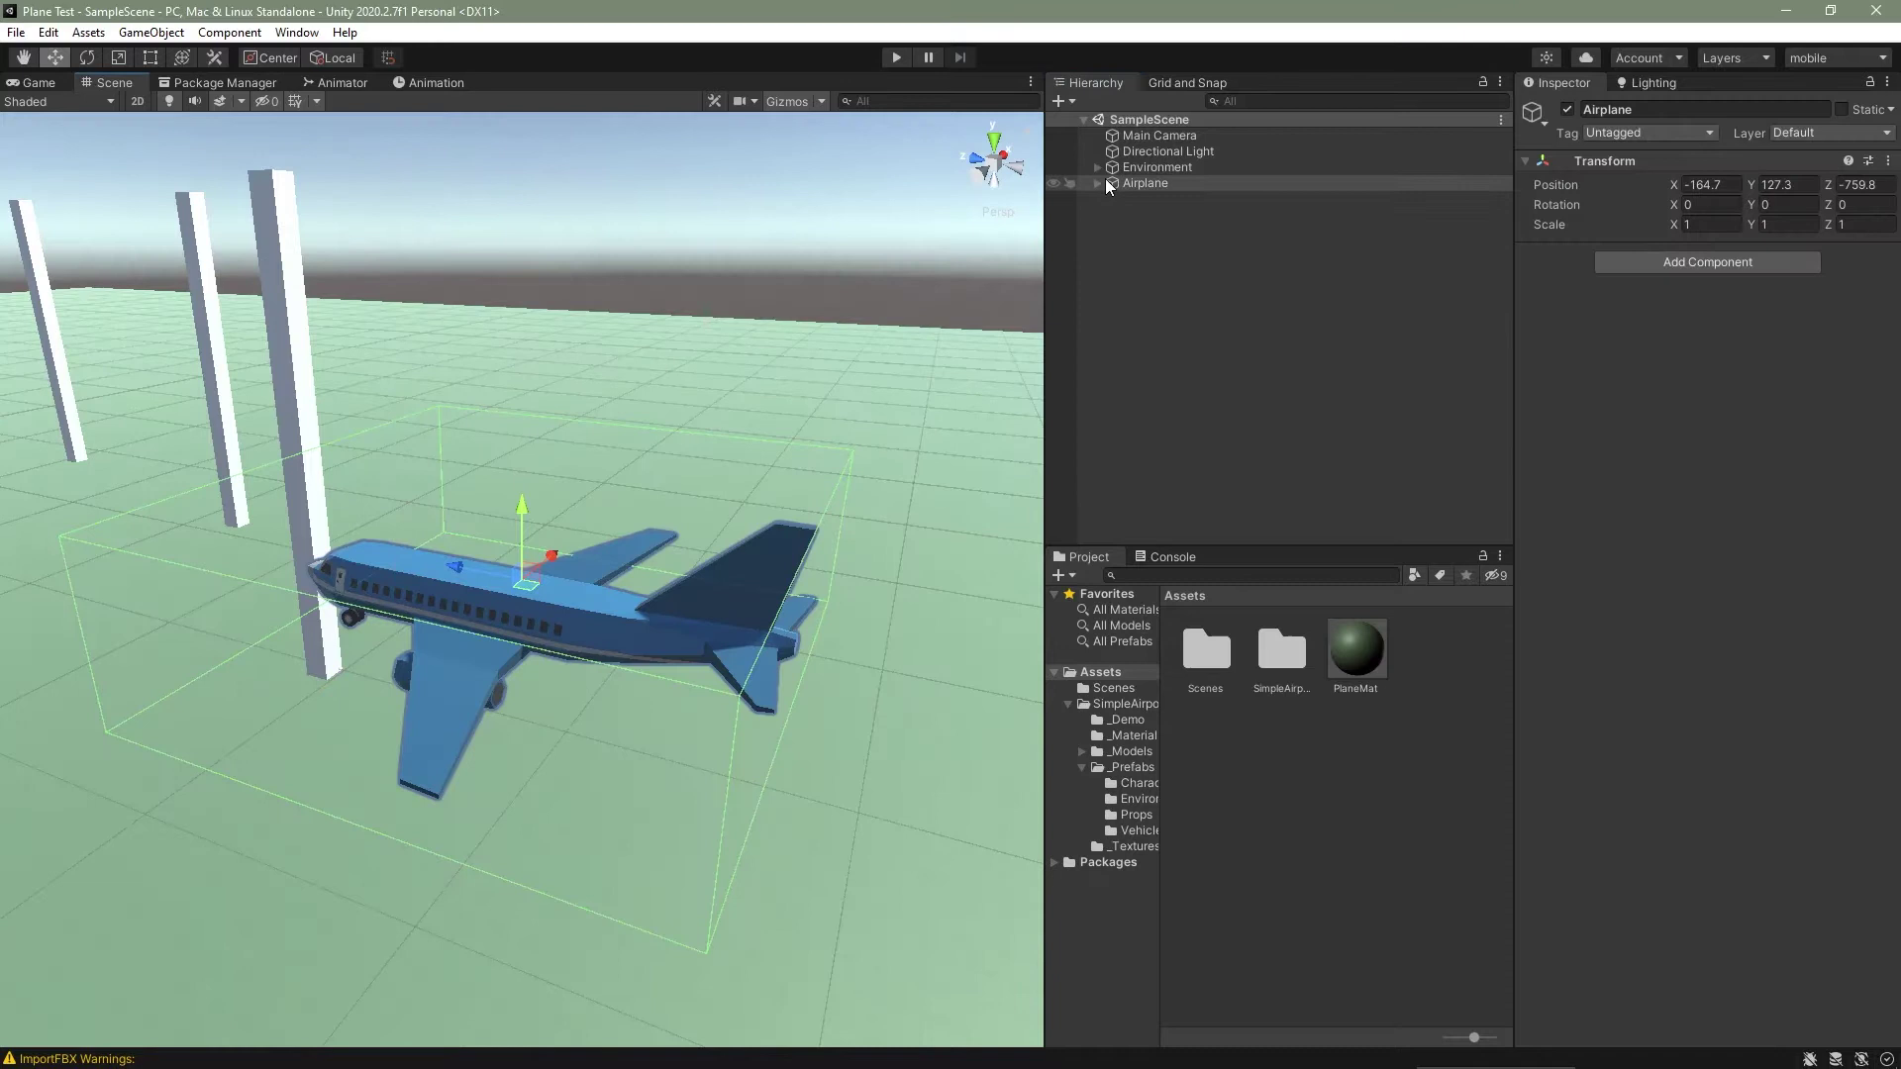
# Make the Main Camera a child of the Airplane object
pyautogui.click(1097, 183)
pyautogui.moveTo(1158, 136); pyautogui.dragTo(1152, 190)
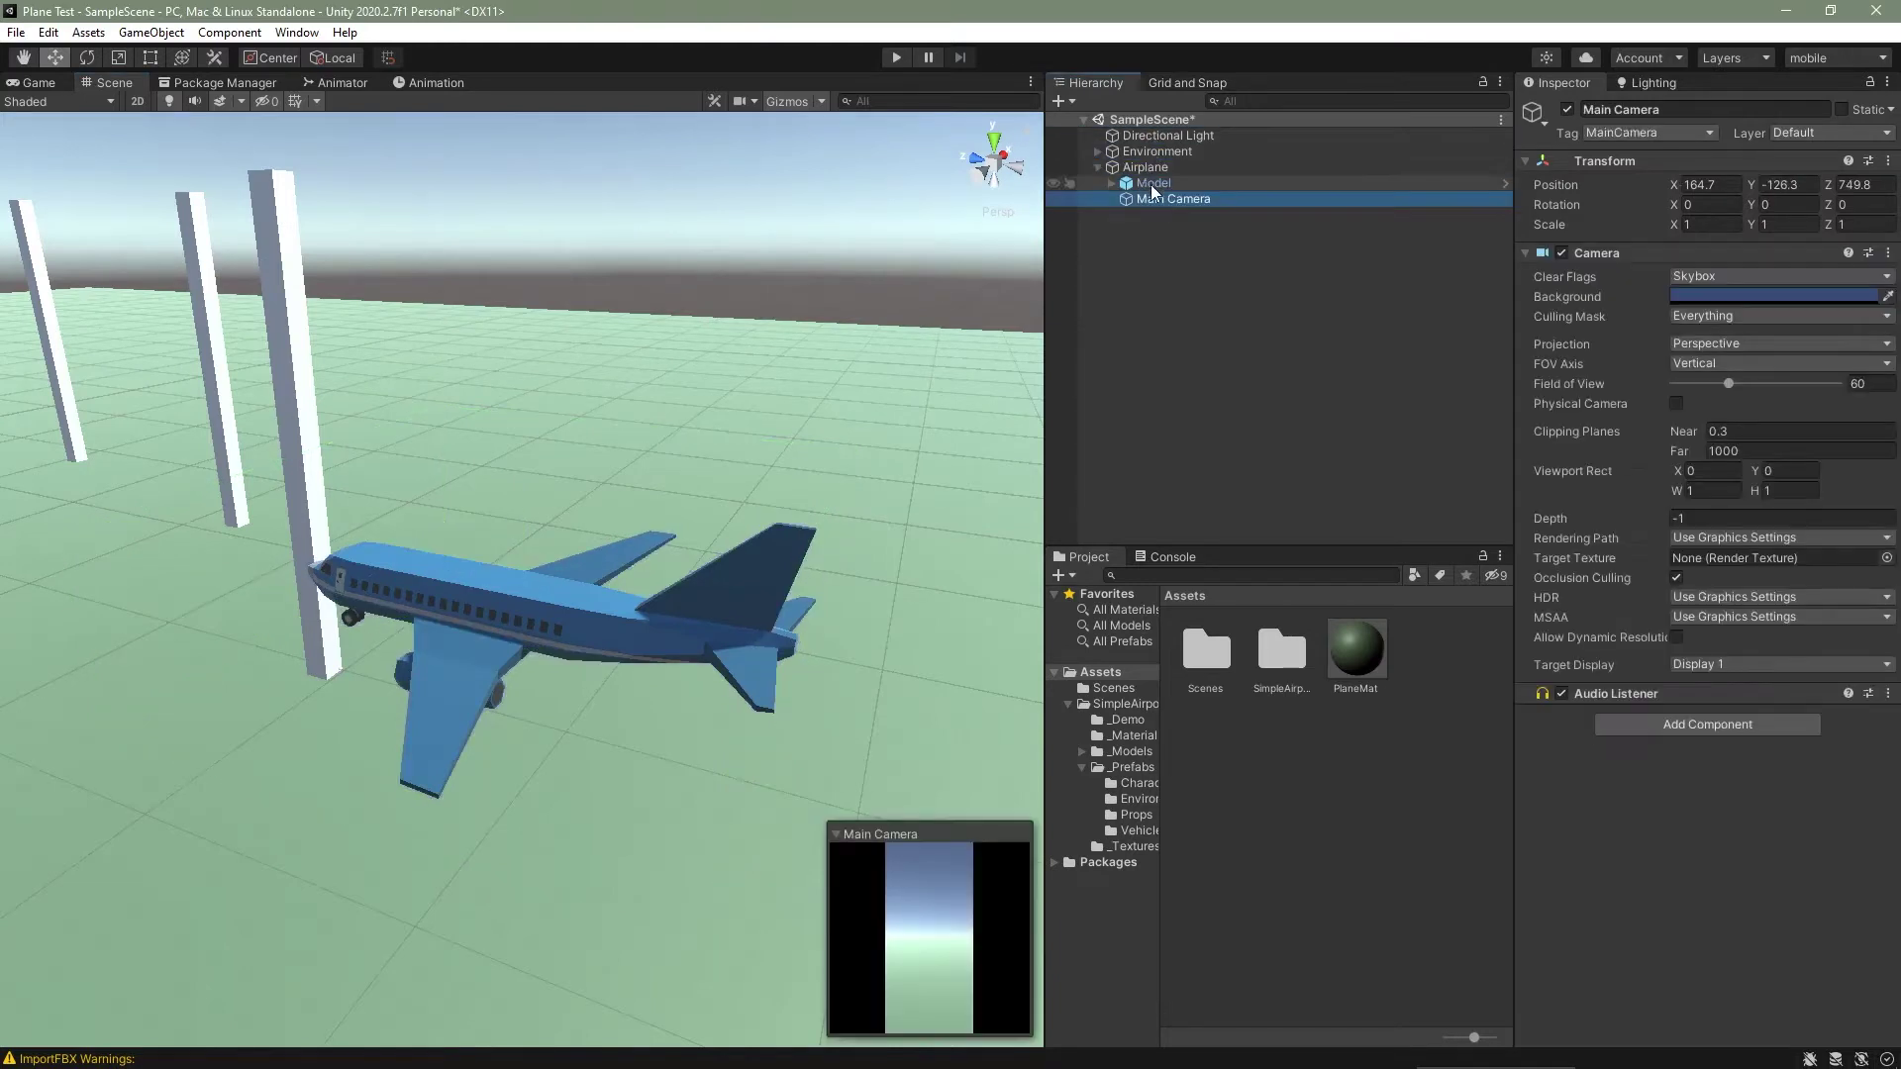
# Reset the Main Camera's transform so that it sits at the origin of the Airplane object
pyautogui.scroll(-5, 743, 463)
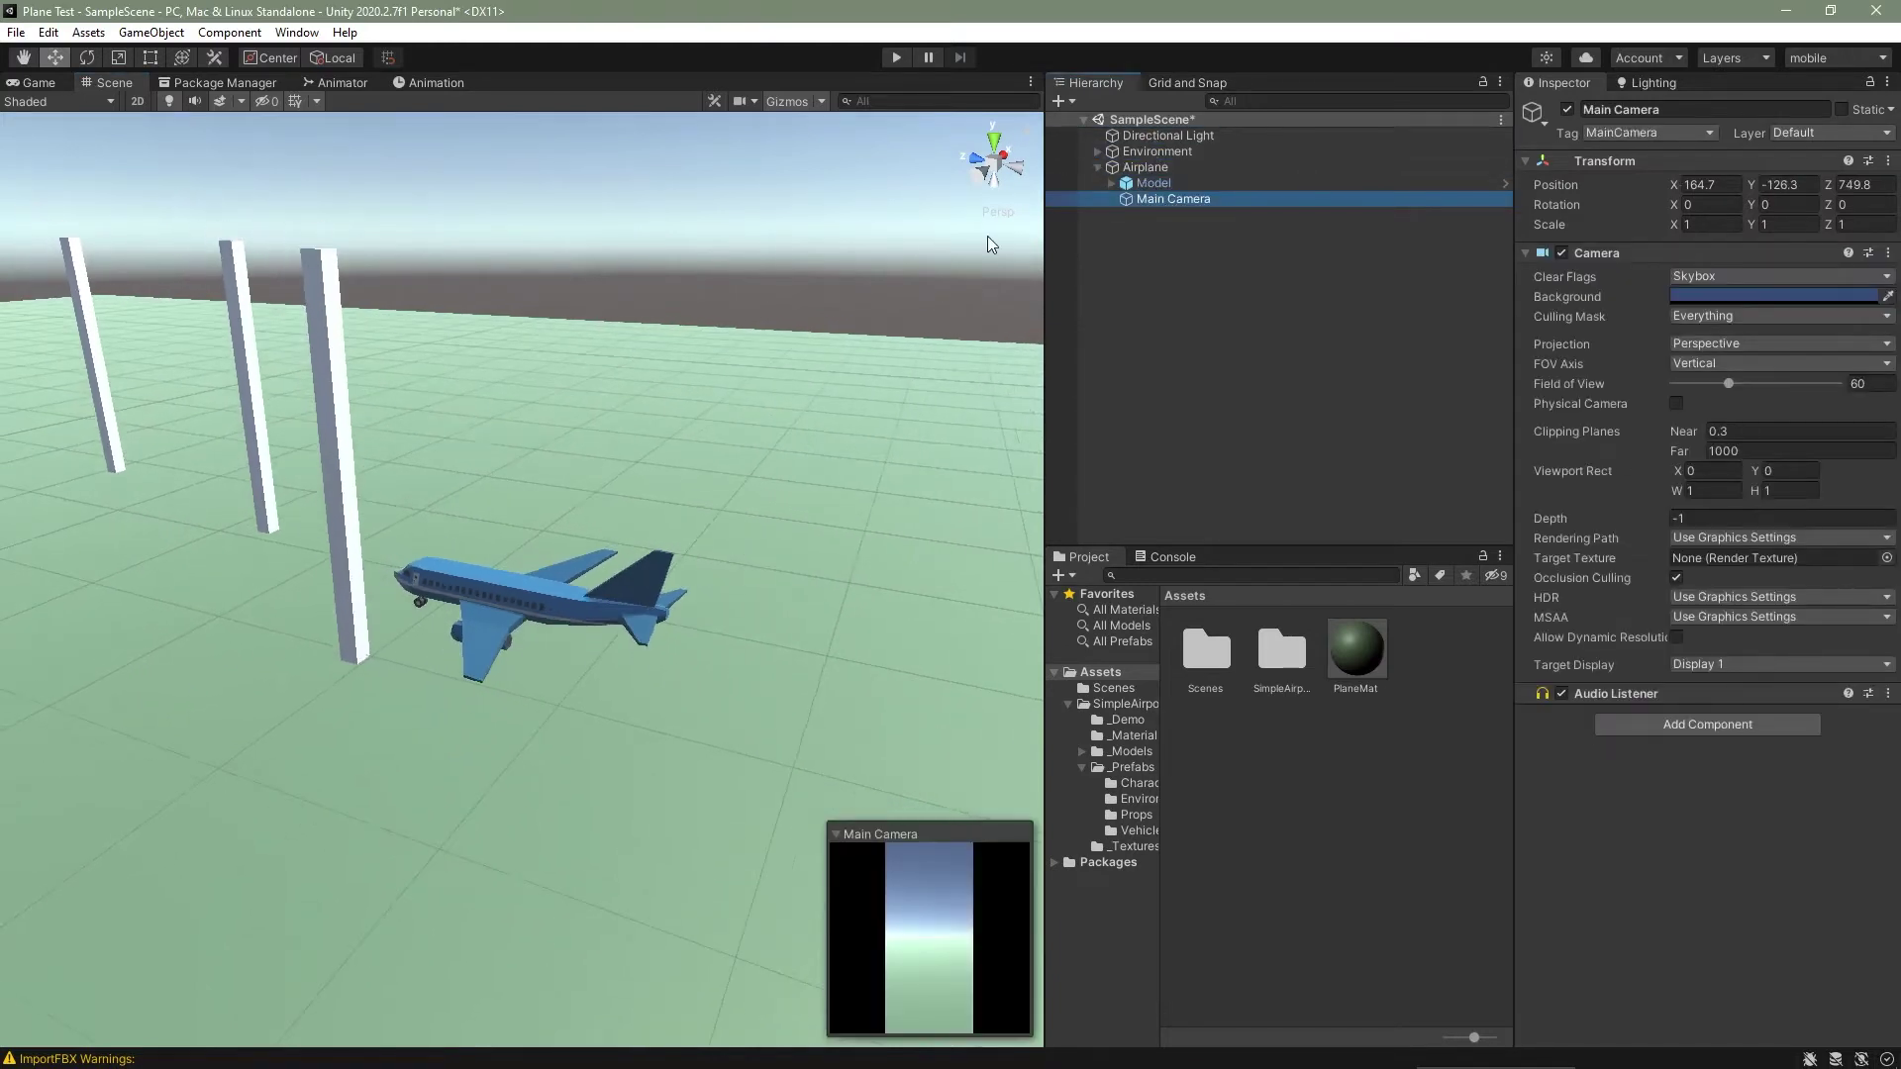
pyautogui.rightClick(1620, 161)
pyautogui.click(1646, 174)
pyautogui.scroll(3, 625, 555)
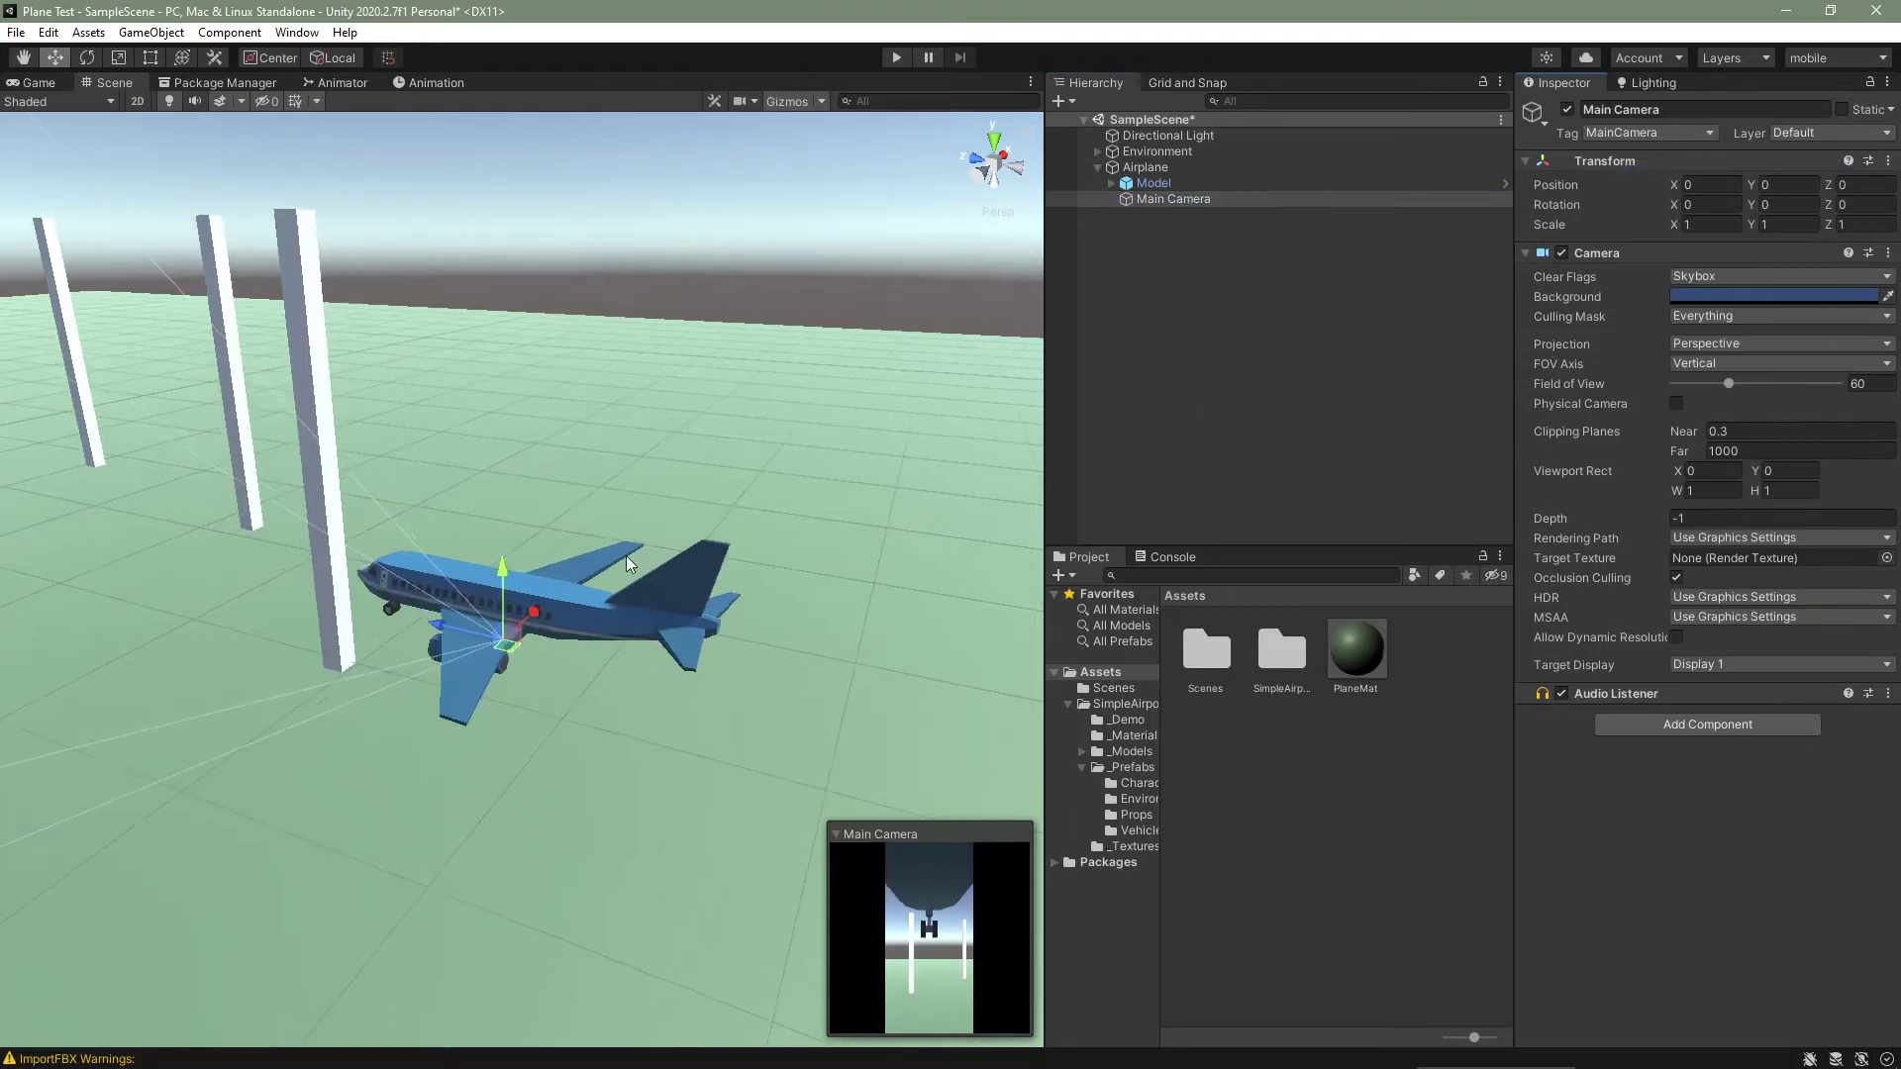
# Move the Main Camera behind and above the aircraft to about Y 31.9 and Z -78.8, and check the framing in the Game view
pyautogui.moveTo(438, 634); pyautogui.dragTo(953, 721)
pyautogui.scroll(-3, 792, 662)
pyautogui.moveTo(805, 620); pyautogui.dragTo(850, 485)
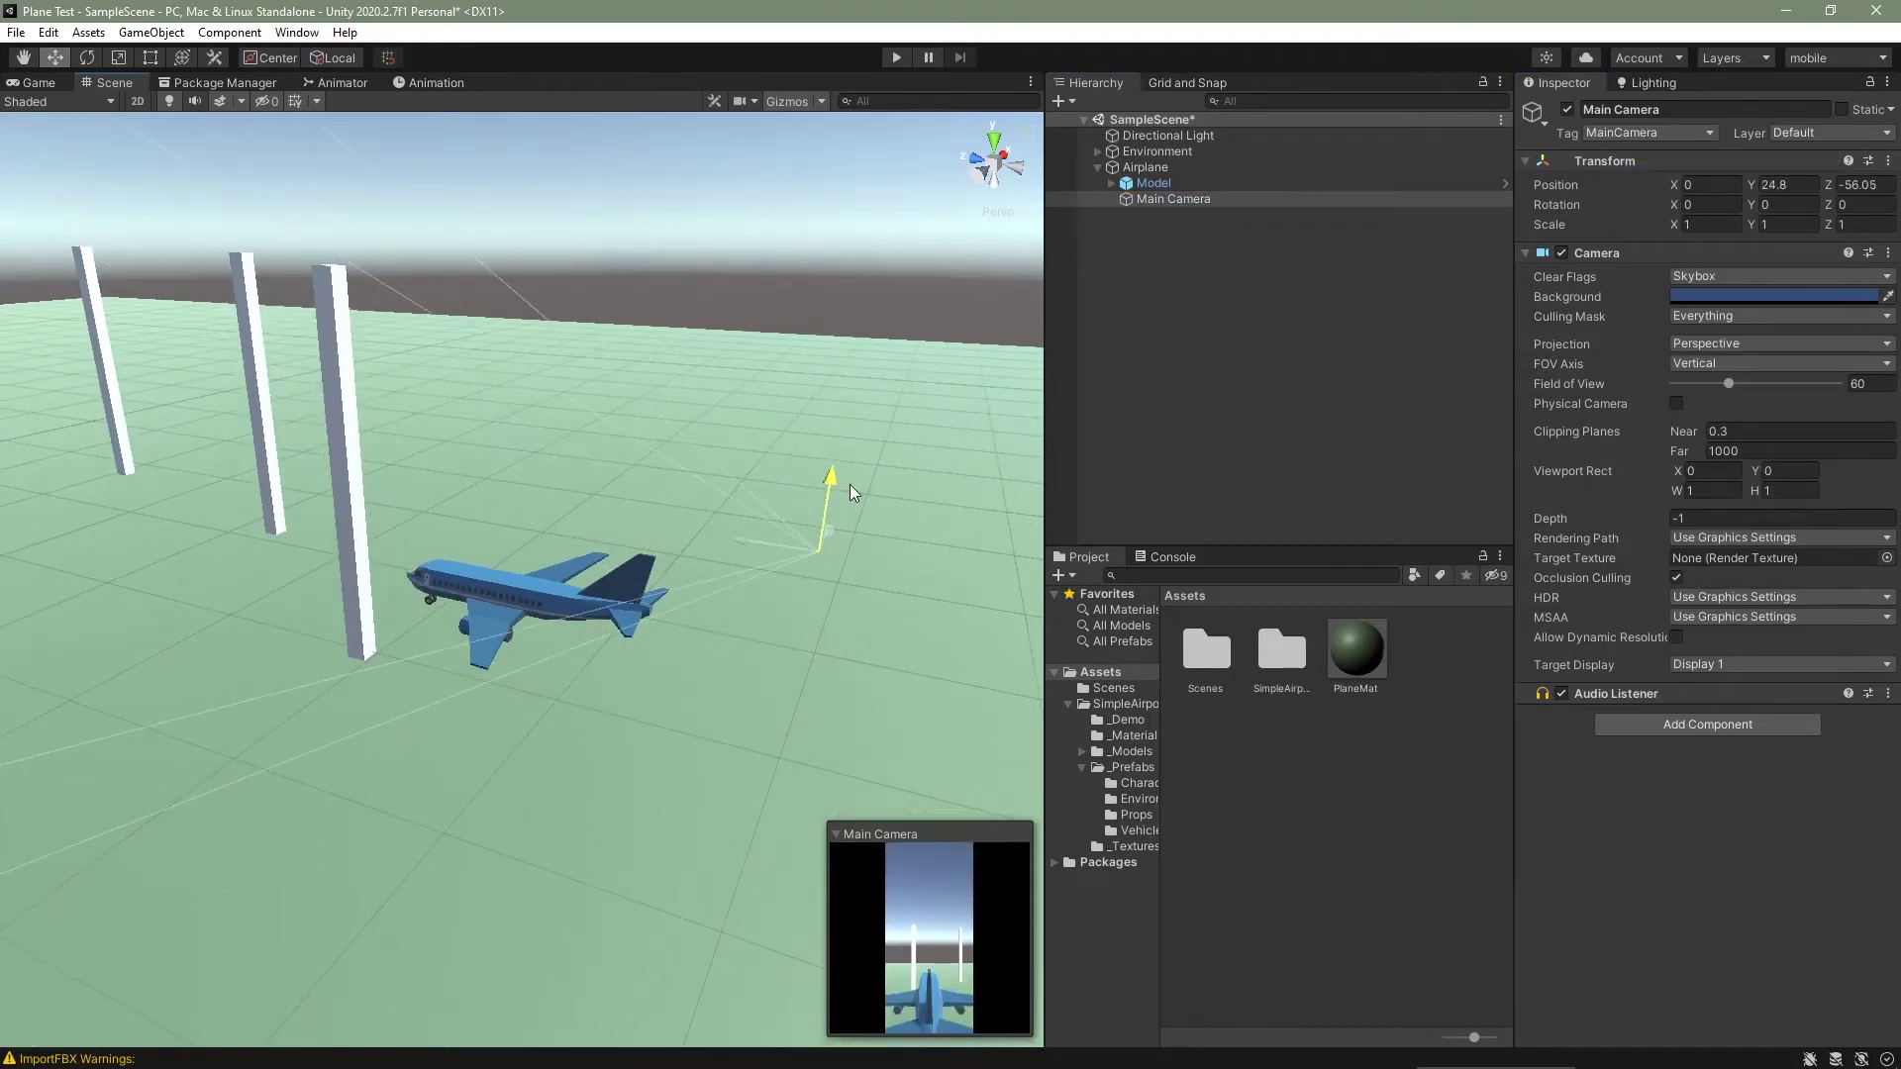
pyautogui.moveTo(773, 543); pyautogui.dragTo(1014, 465)
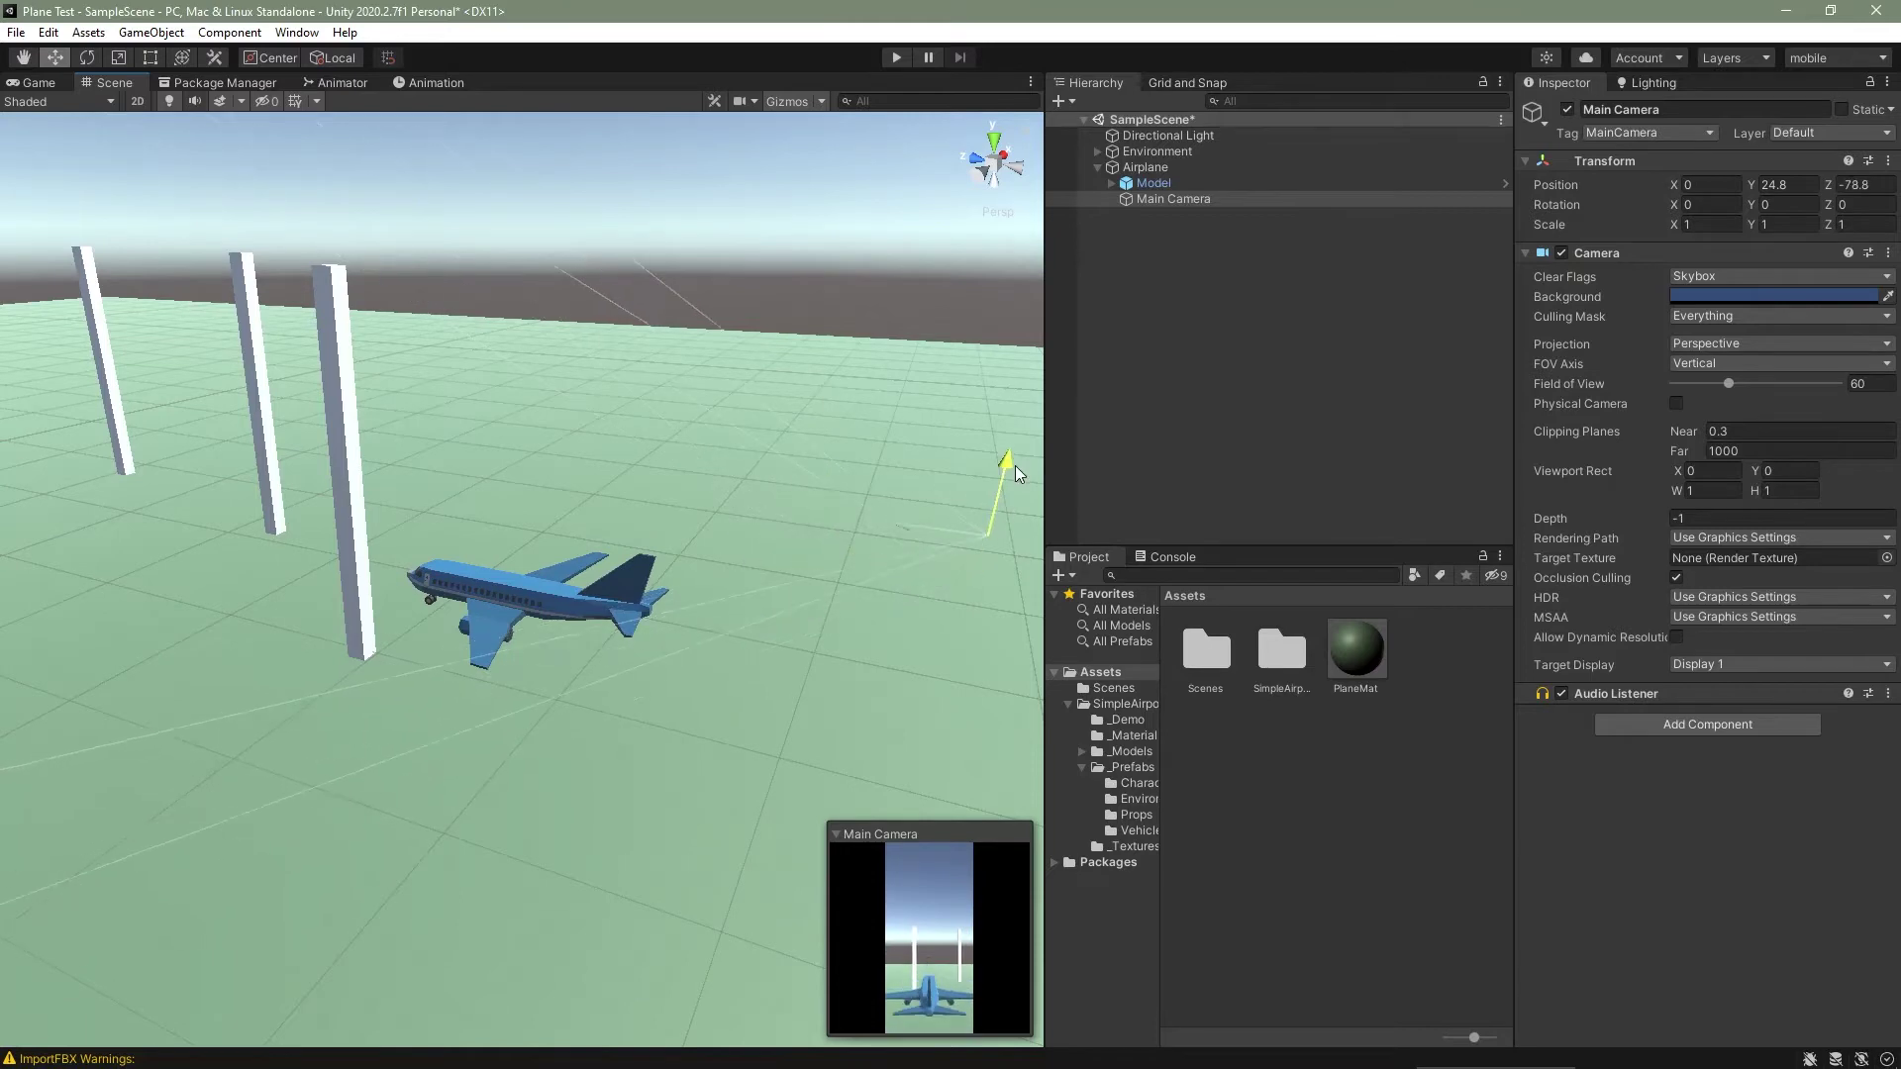
pyautogui.click(33, 82)
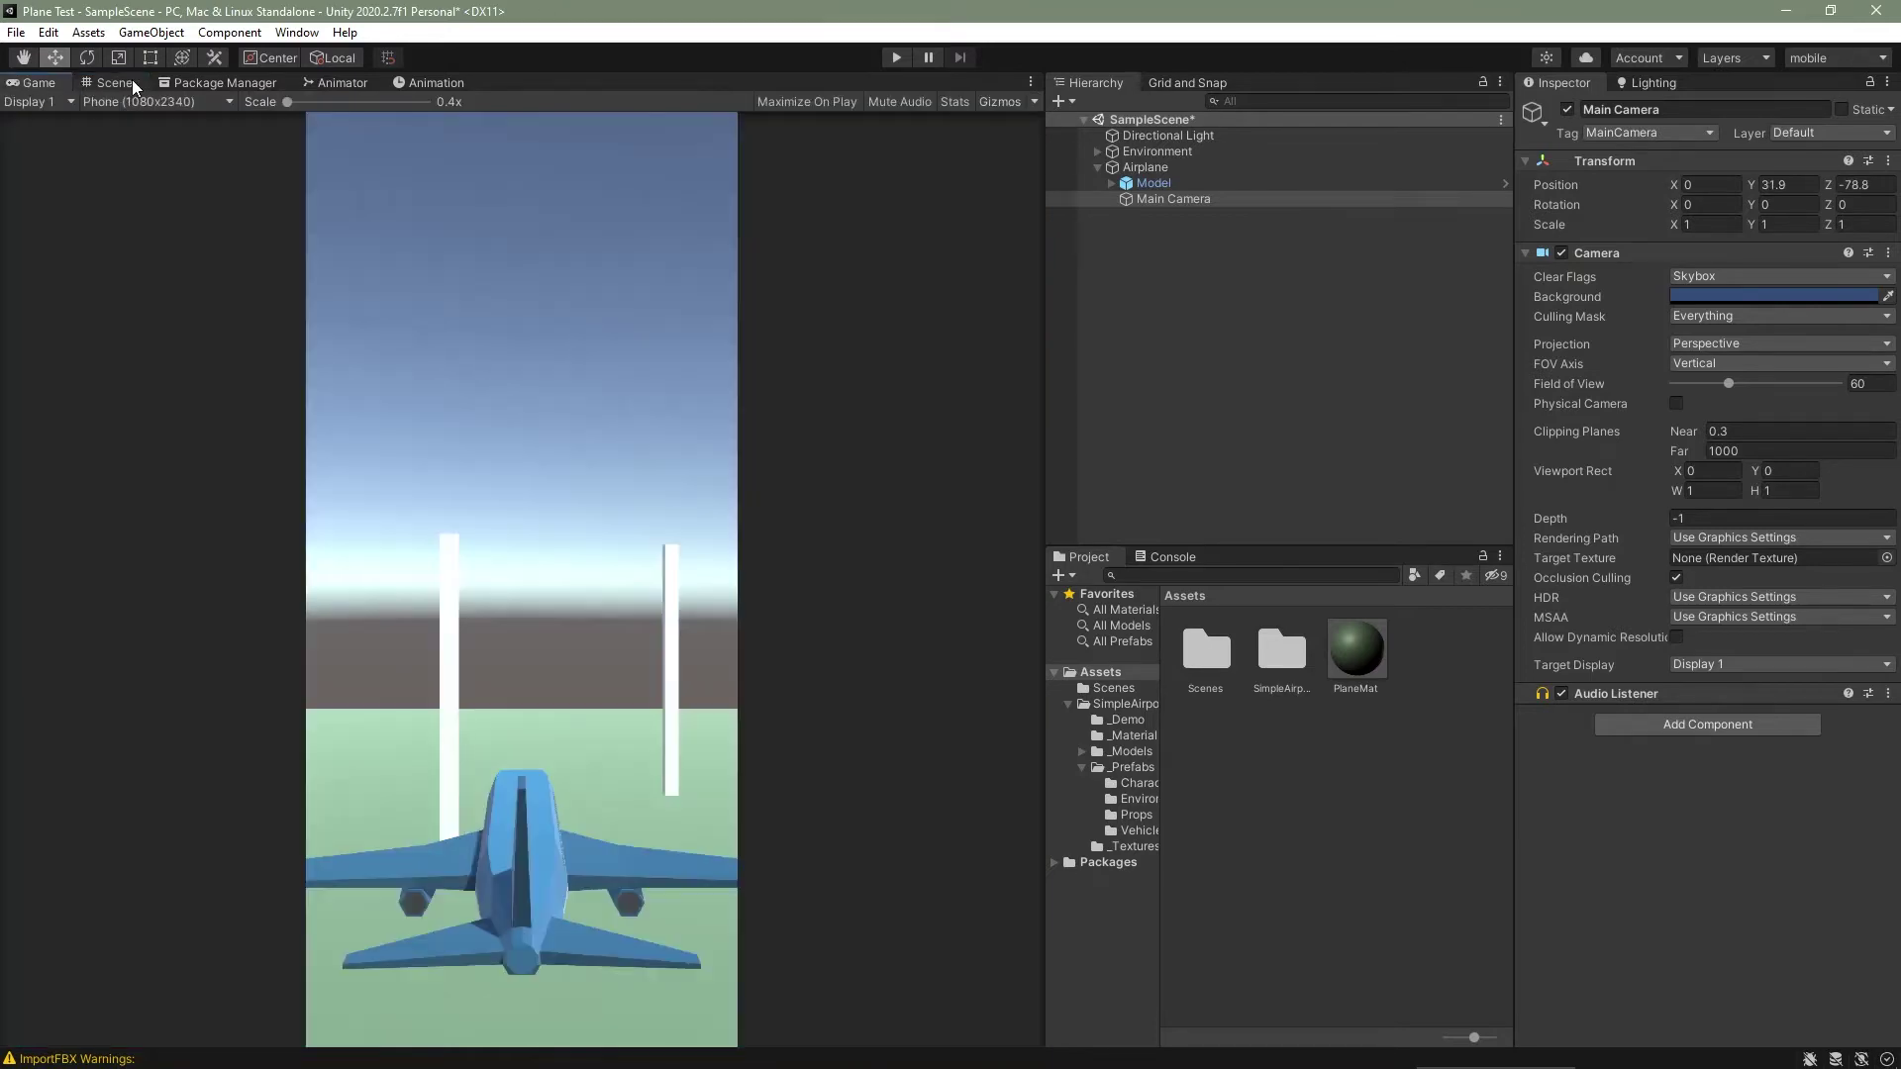
pyautogui.click(132, 80)
# Lower the Main Camera slightly behind the airplane and compare the result in the Game view
pyautogui.moveTo(174, 312); pyautogui.dragTo(401, 323, button='right')
pyautogui.moveTo(367, 457); pyautogui.dragTo(495, 452)
pyautogui.click(614, 253)
pyautogui.click(1148, 198)
pyautogui.moveTo(570, 380); pyautogui.dragTo(574, 431)
pyautogui.click(38, 82)
pyautogui.click(119, 82)
pyautogui.click(39, 82)
pyautogui.click(113, 83)
# Fine-tune the Main Camera's distance and tilt behind the airplane, undoing unwanted changes and previewing the game framing
pyautogui.moveTo(487, 494); pyautogui.dragTo(521, 492)
pyautogui.press('e')
pyautogui.moveTo(596, 420); pyautogui.dragTo(640, 416)
pyautogui.hotkey('ctrl', 'z')
pyautogui.moveTo(545, 367); pyautogui.dragTo(583, 358)
pyautogui.press('w')
pyautogui.click(576, 339)
pyautogui.hotkey('ctrl', 'z')
pyautogui.click(39, 82)
pyautogui.click(103, 83)
# Make a final adjustment to the Main Camera's placement and preview the airplane's framing in the Game view
pyautogui.press('e')
pyautogui.press('w')
pyautogui.click(32, 81)
pyautogui.click(107, 82)
pyautogui.click(39, 84)
pyautogui.click(107, 82)
pyautogui.moveTo(522, 467); pyautogui.dragTo(604, 329)
pyautogui.click(39, 82)
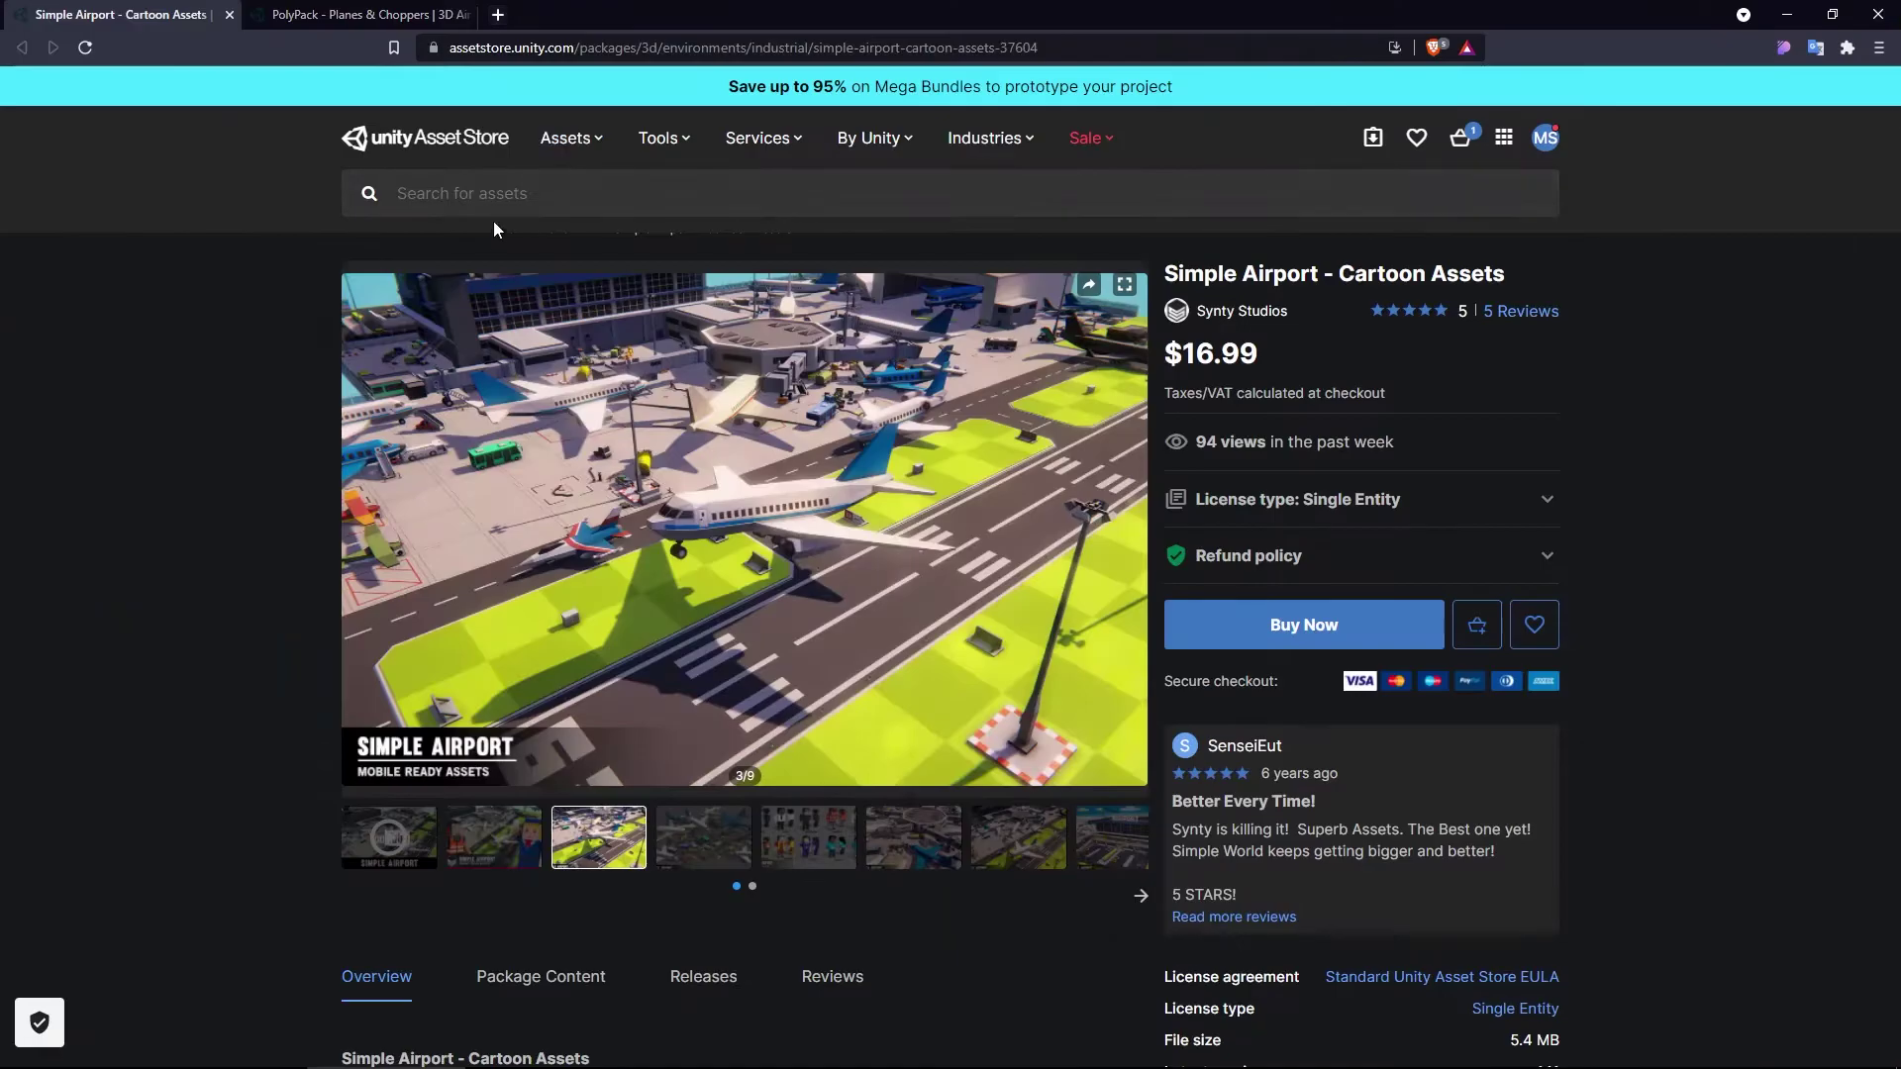
# Search the Unity Asset Store for "joystick" and open the free Joystick Pack by Fenerax Studios
pyautogui.click(713, 198)
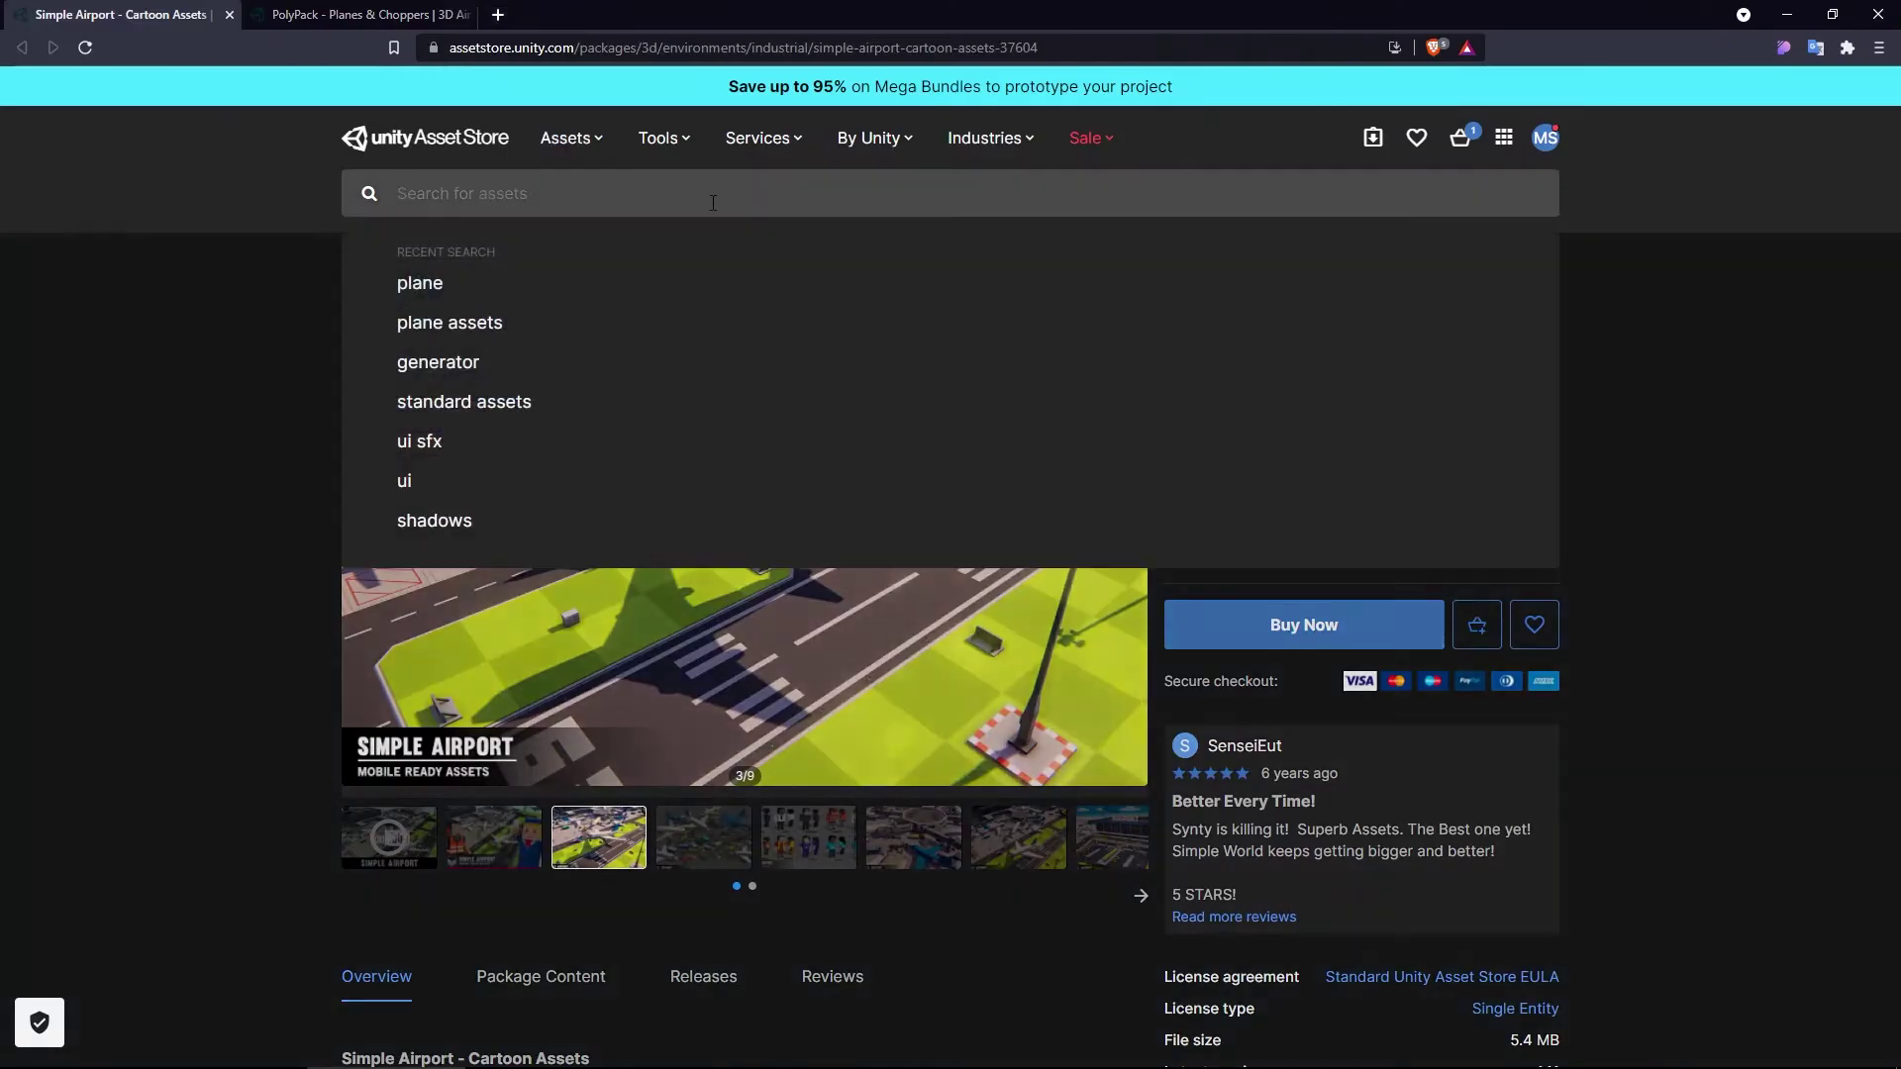
pyautogui.write('joystick')
pyautogui.press('Return')
pyautogui.scroll(-1, 553, 639)
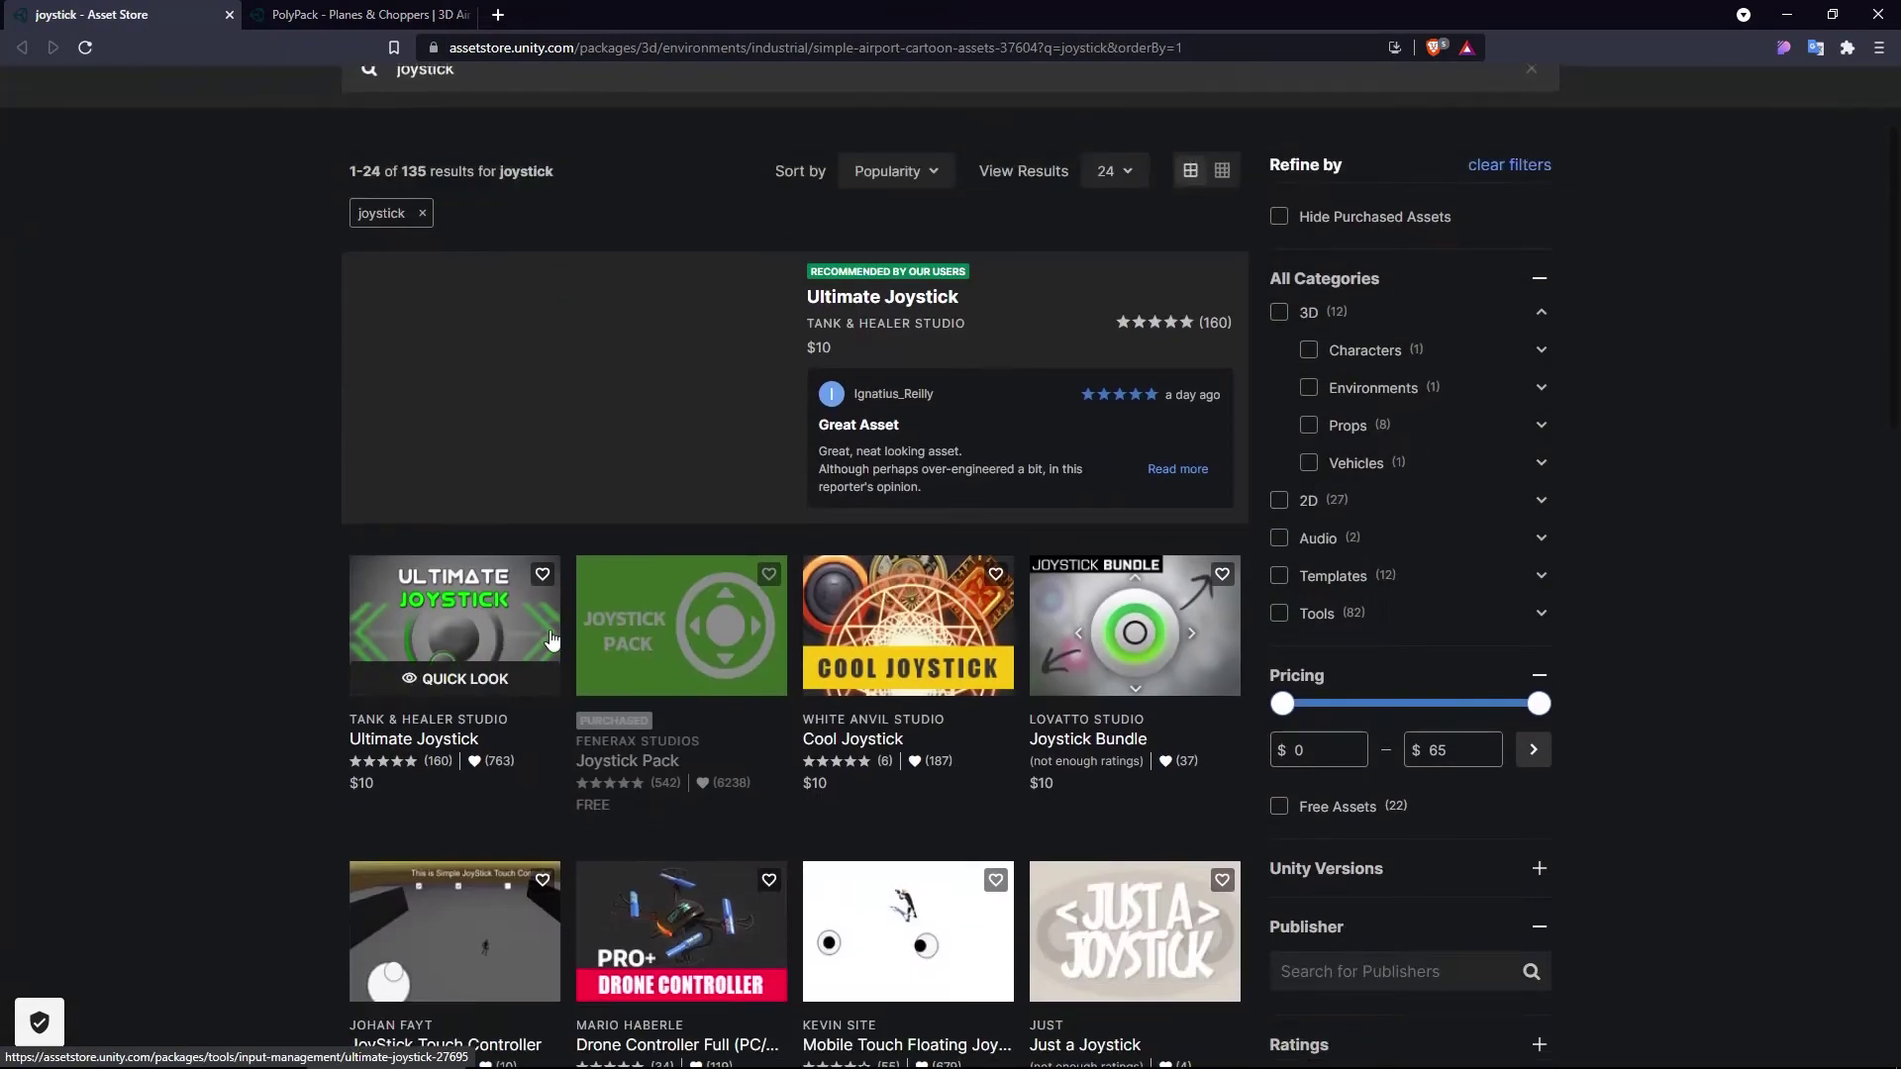
pyautogui.click(663, 636)
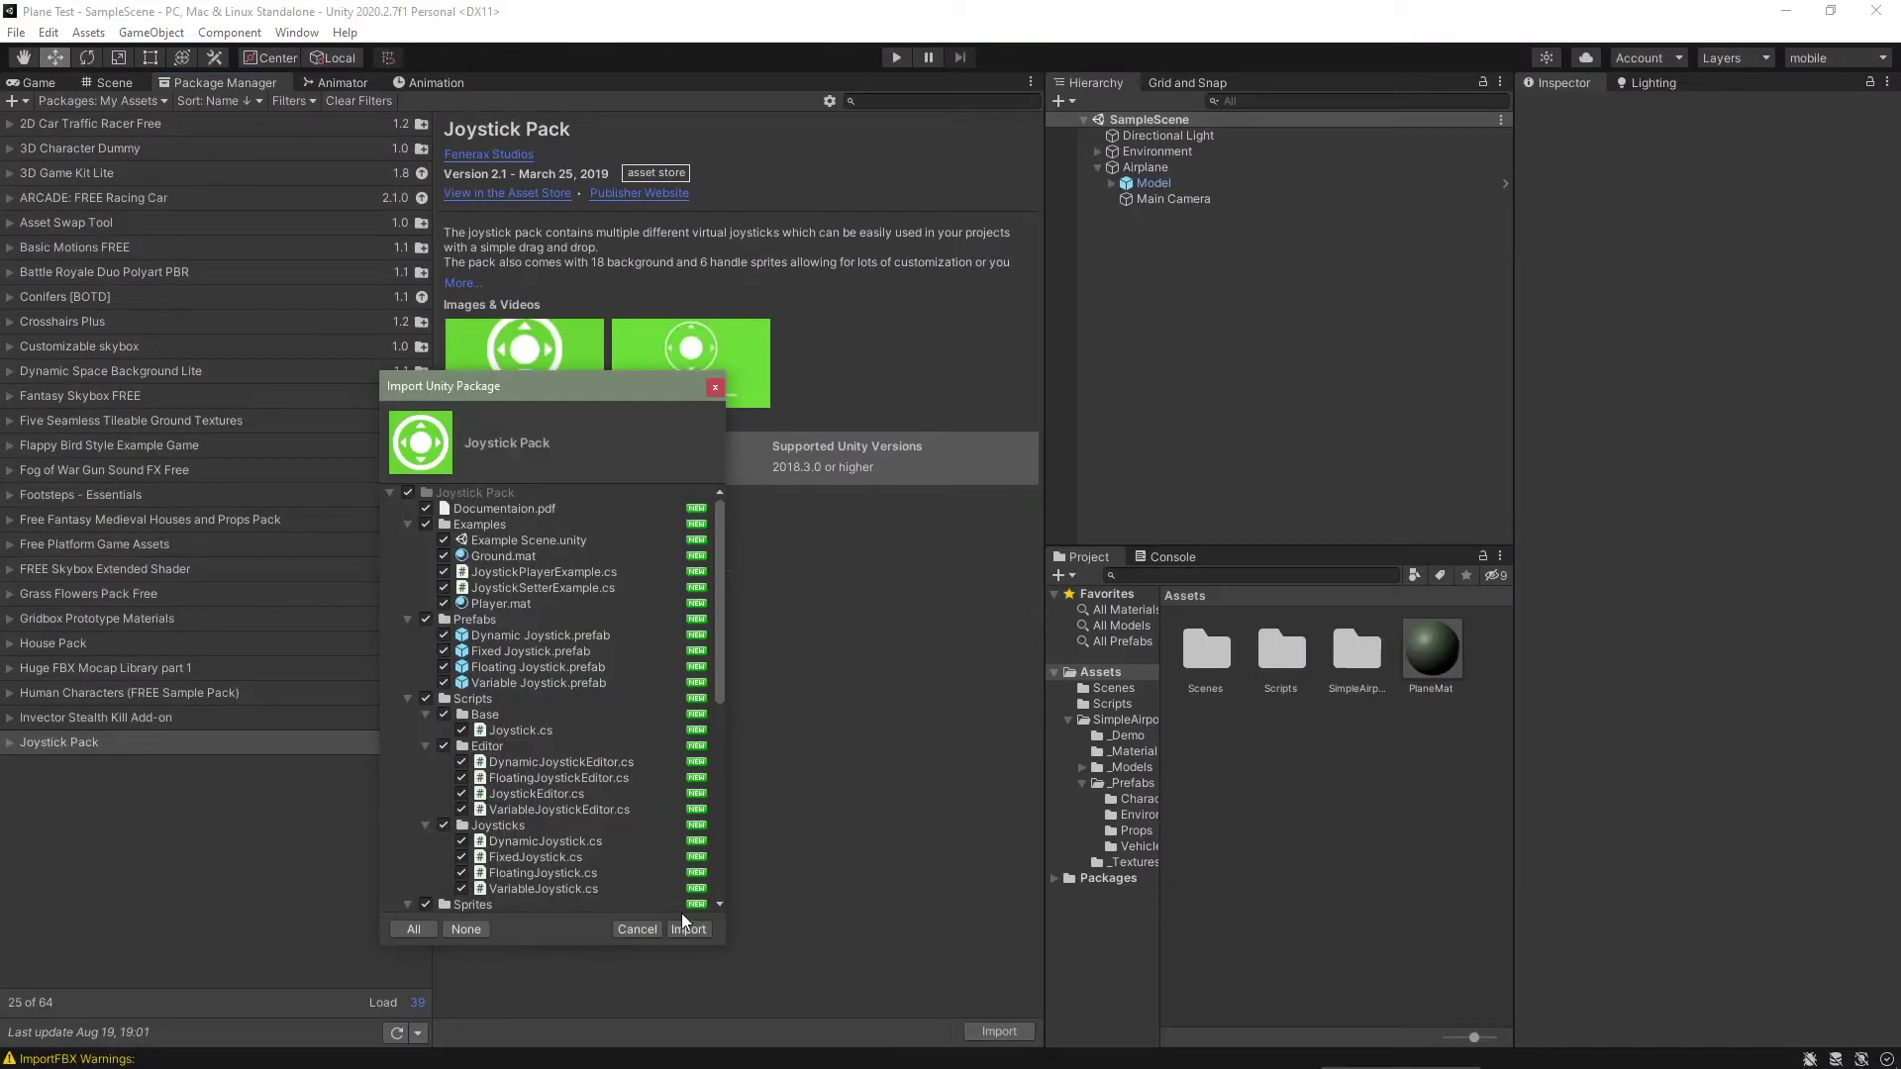
# Import all Joystick Pack files into the project and select the Fixed Joystick prefab in the pack's Prefabs folder
pyautogui.click(688, 930)
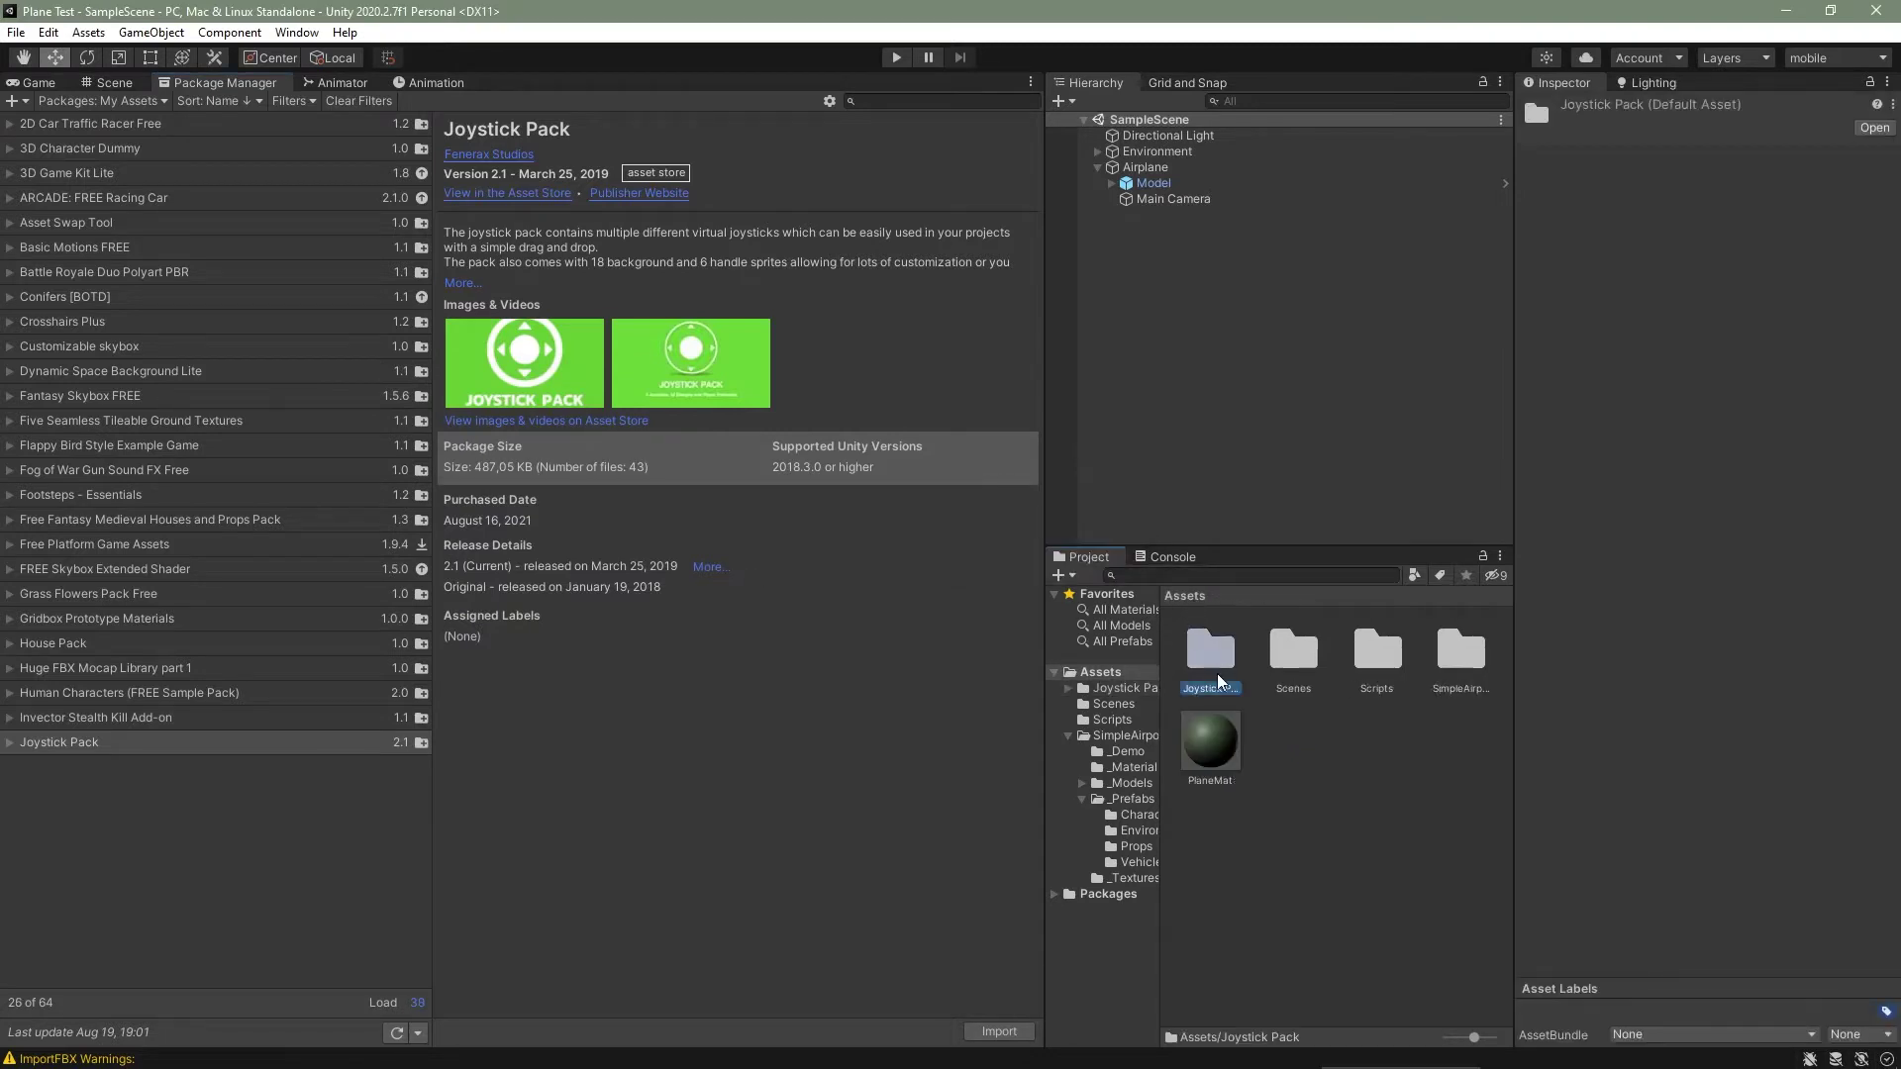
pyautogui.doubleClick(1299, 659)
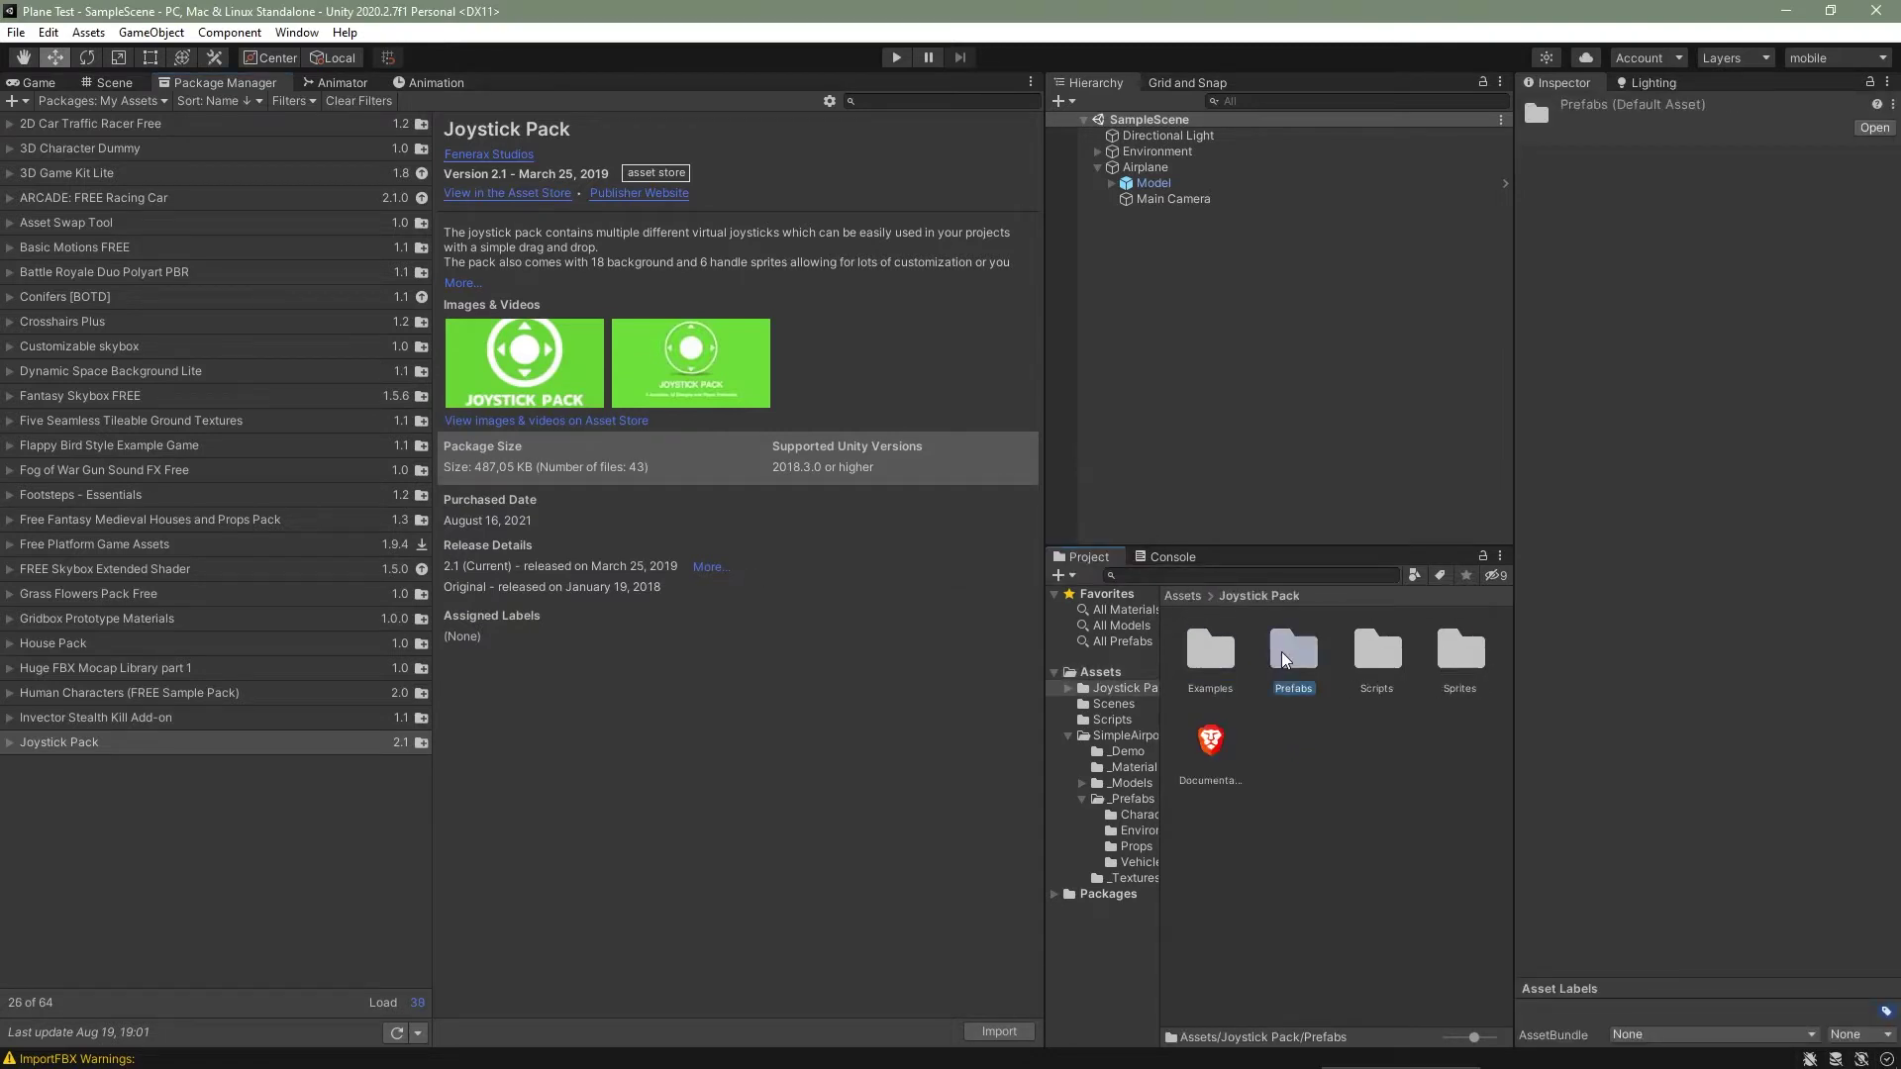
pyautogui.click(1279, 663)
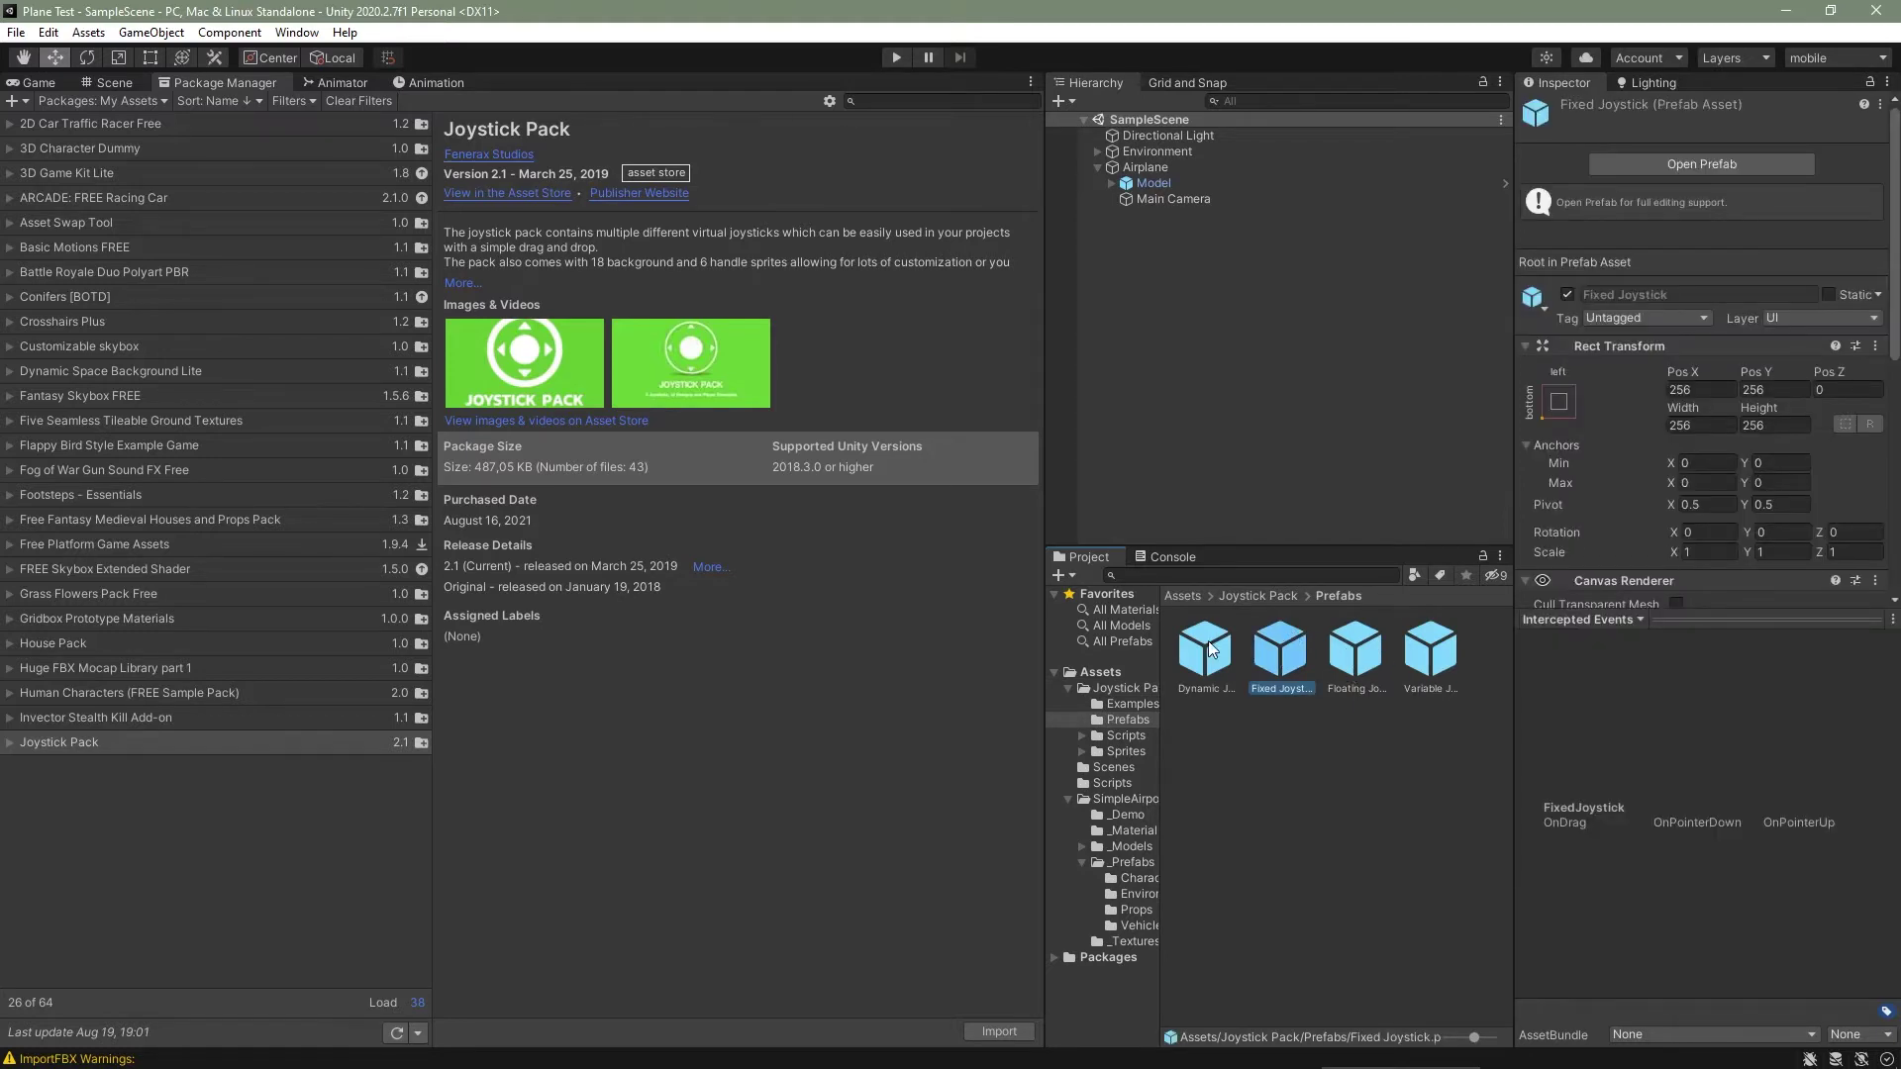
# Create a UI canvas at the root of the scene and name it UI
pyautogui.rightClick(1181, 239)
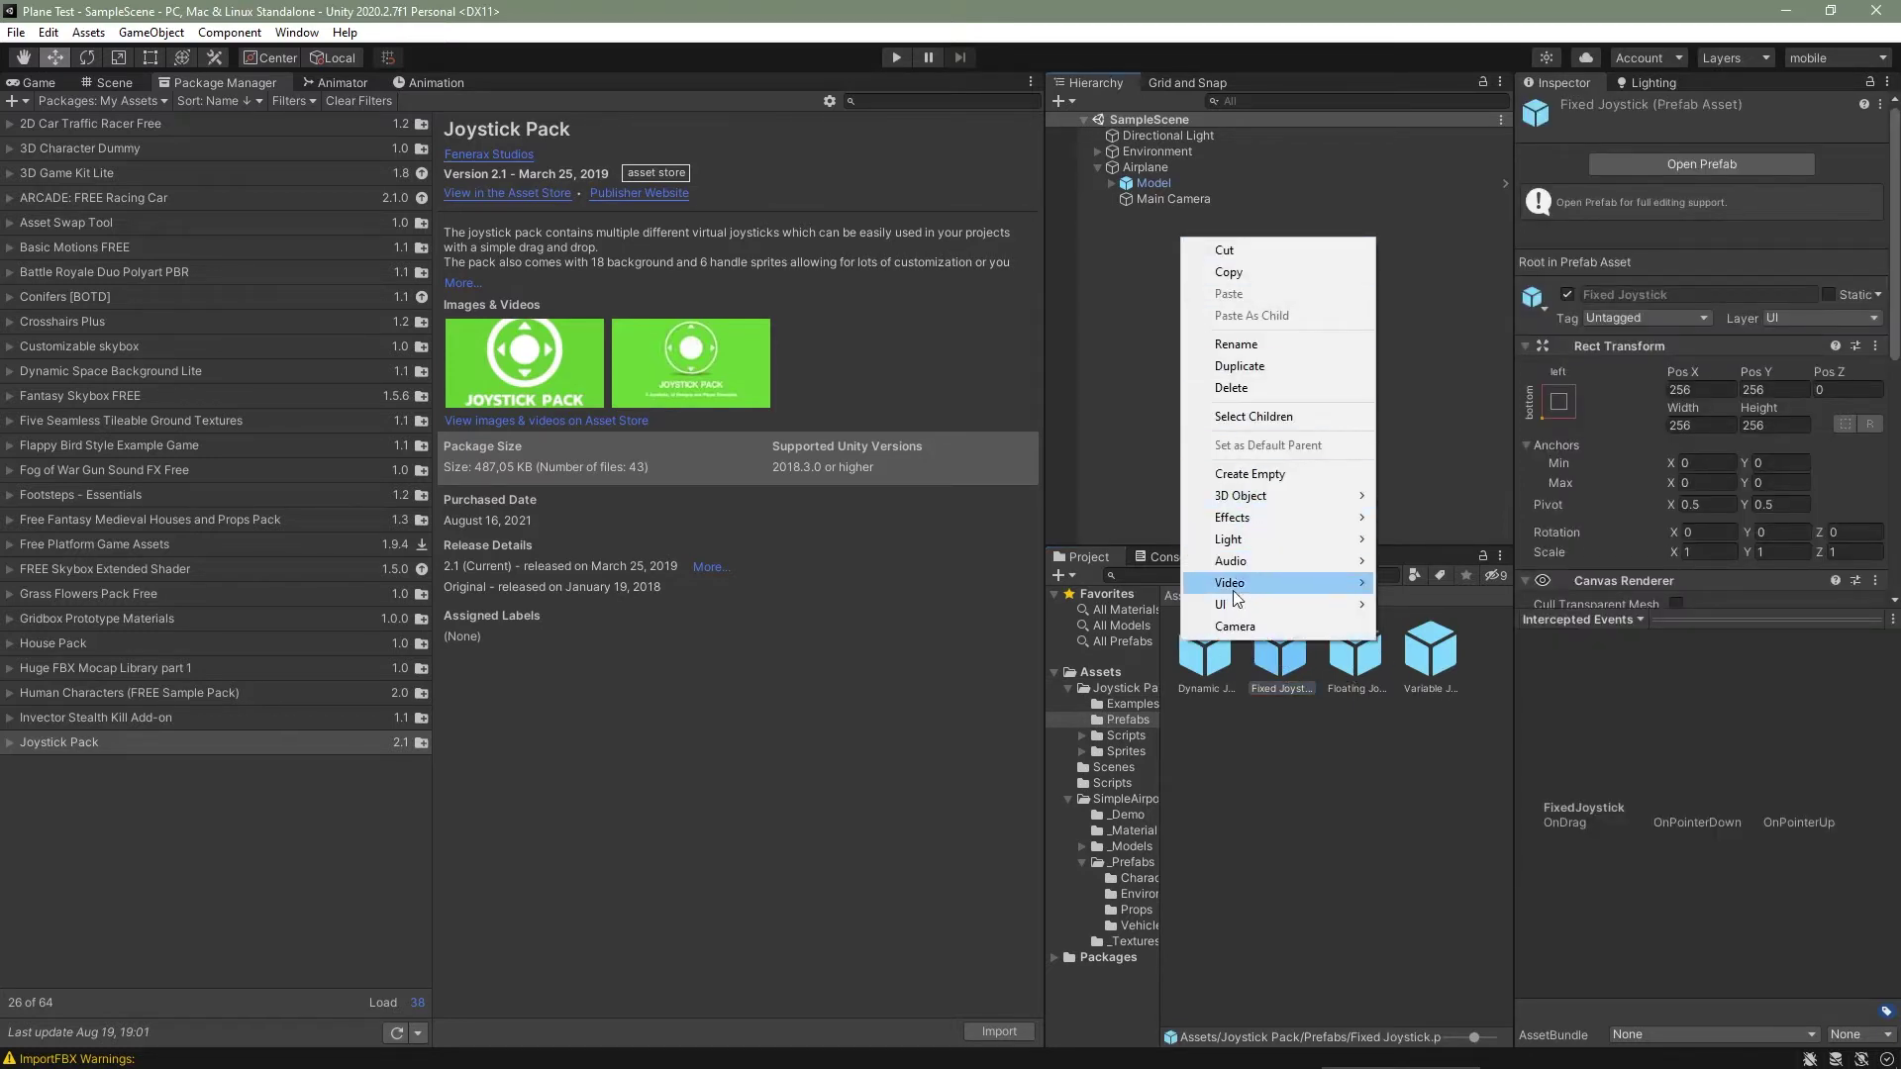
pyautogui.moveTo(1289, 602)
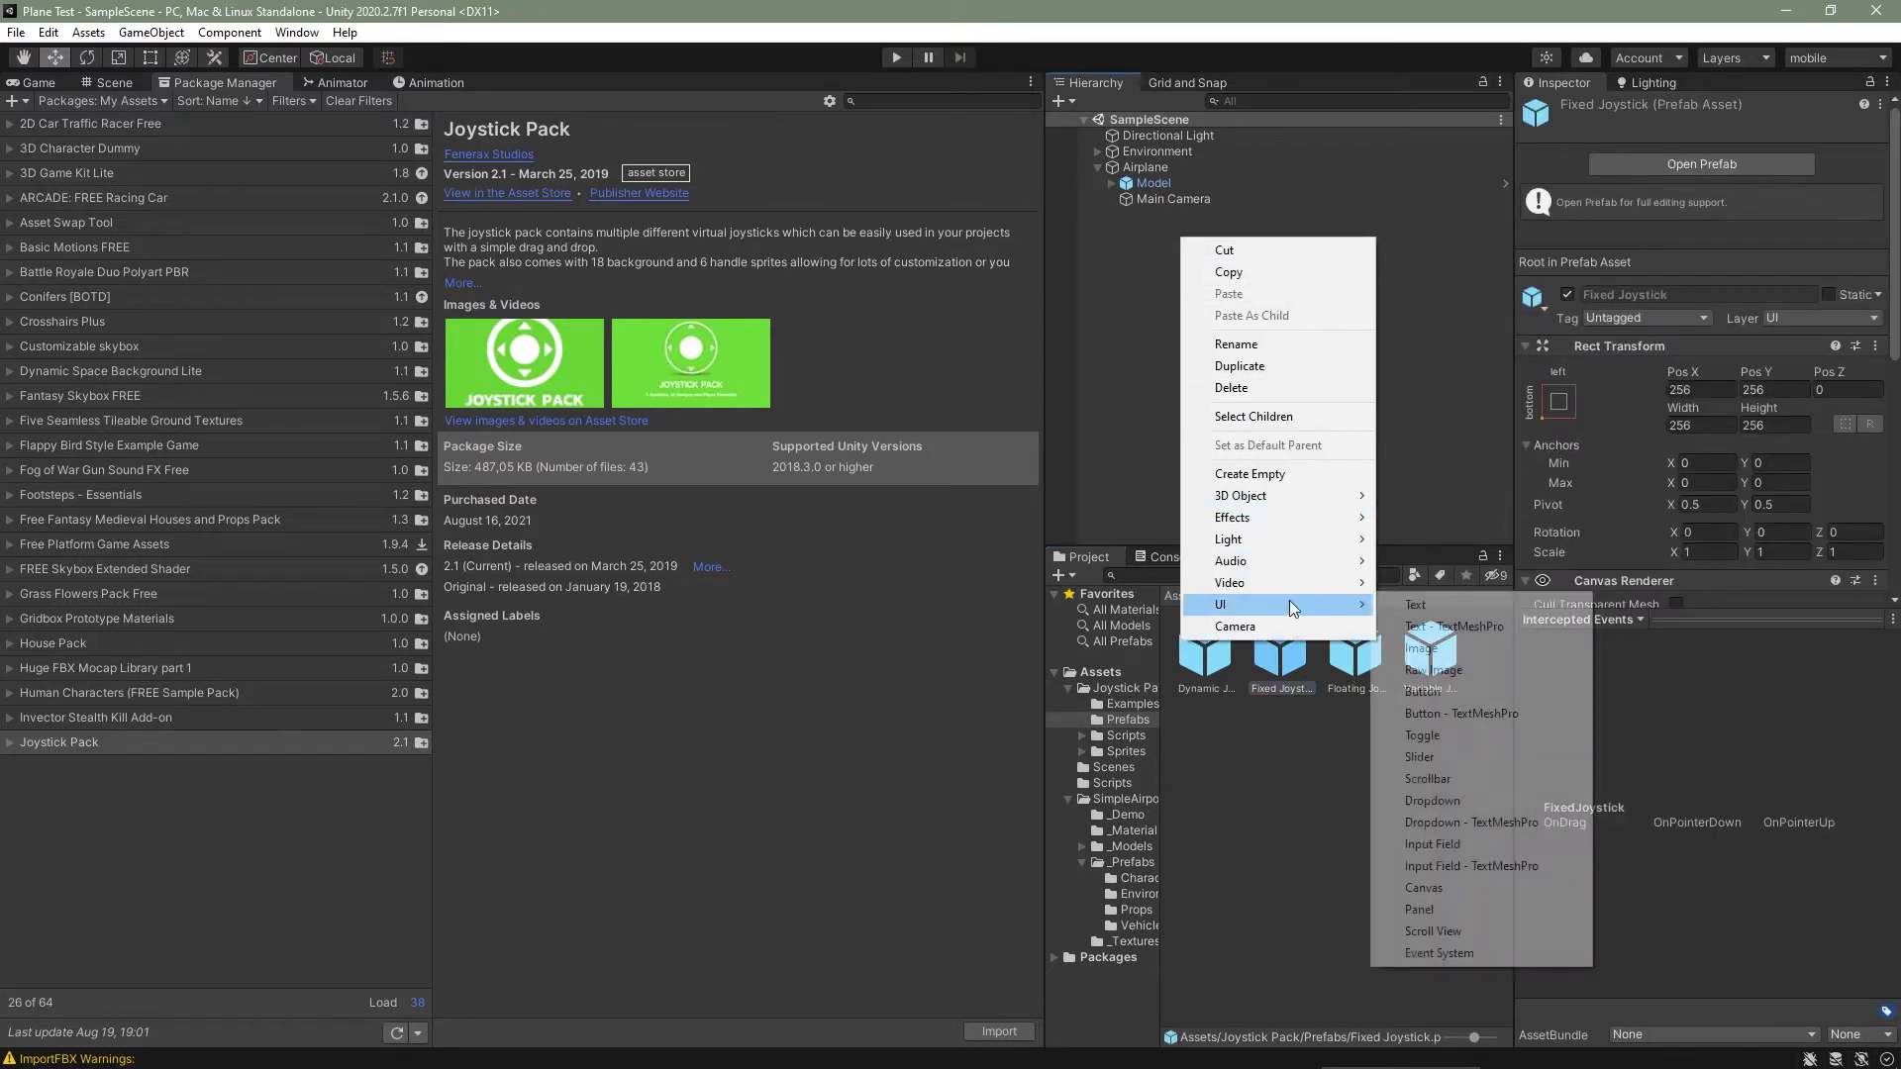
pyautogui.click(1423, 887)
pyautogui.write('UI')
pyautogui.press('Return')
# Set the UI canvas scaler to Scale With Screen Size with Match fully on Height (1)
pyautogui.click(1780, 571)
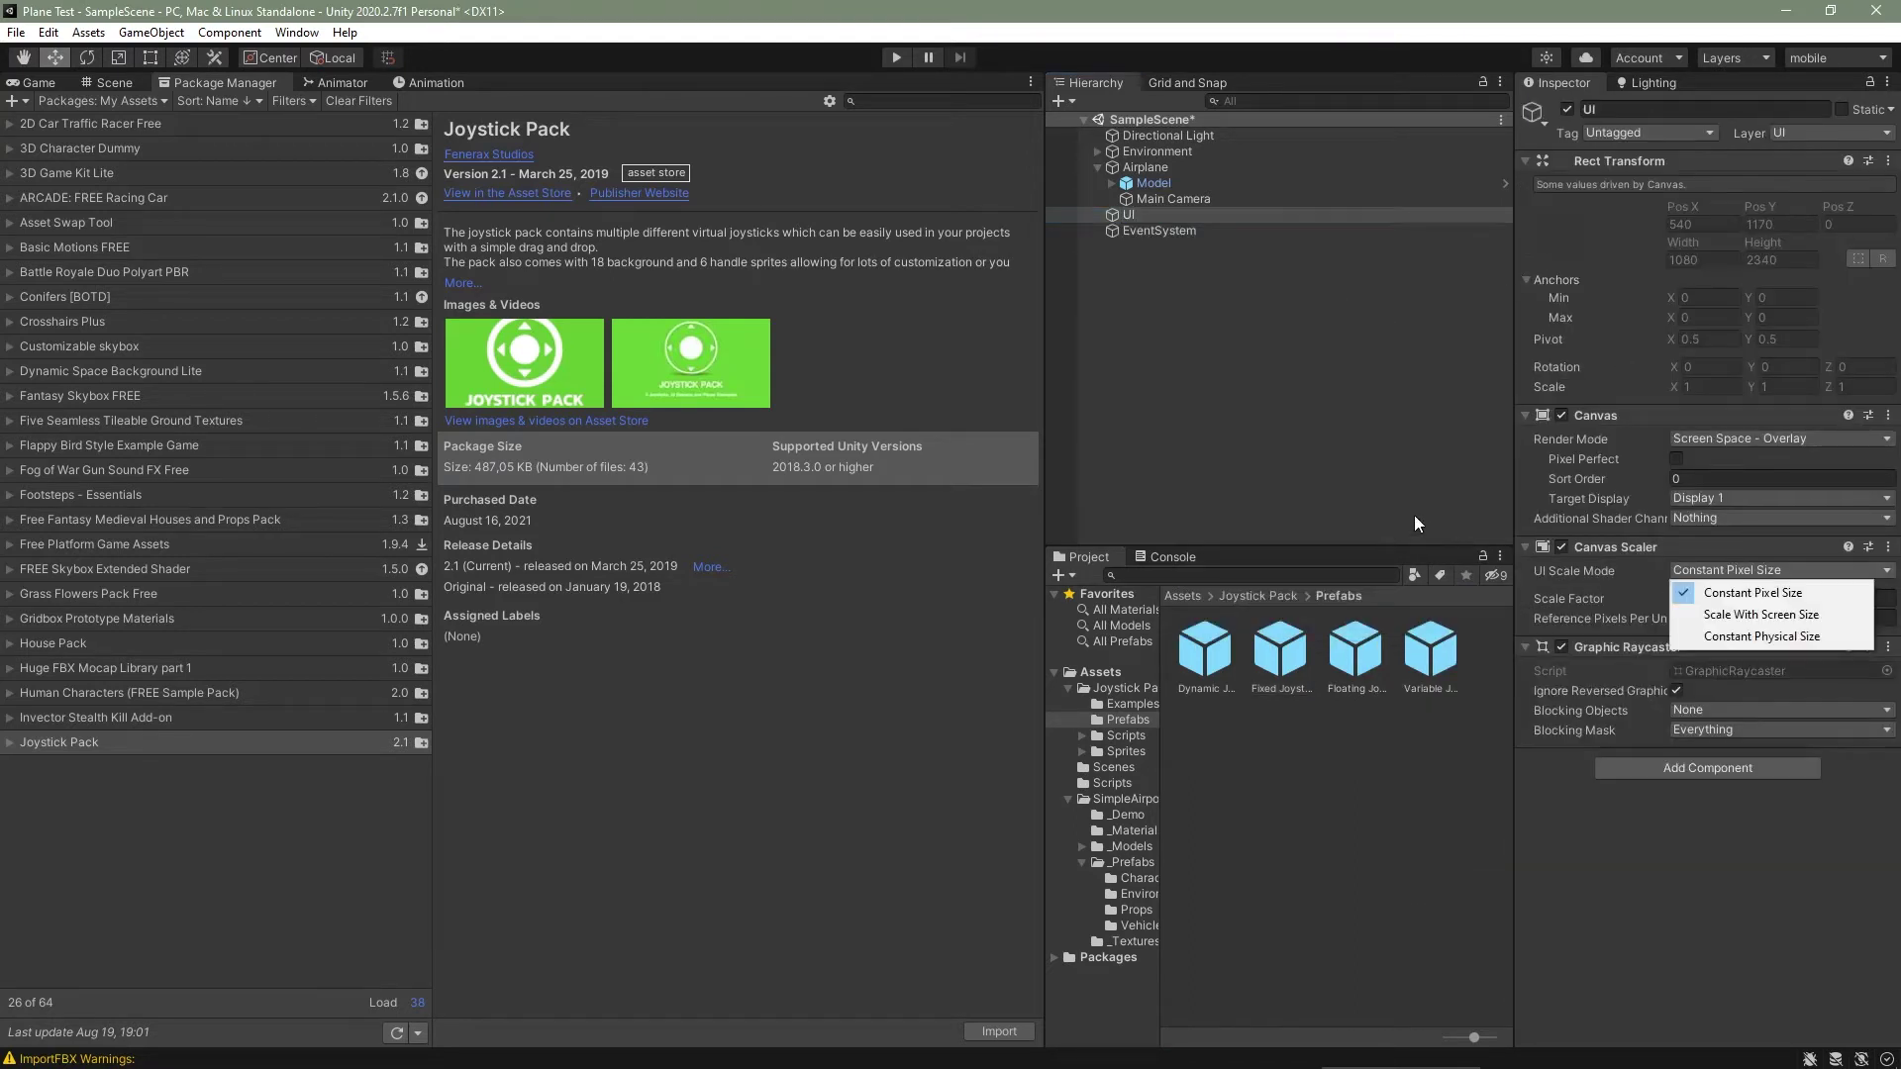
pyautogui.click(1760, 614)
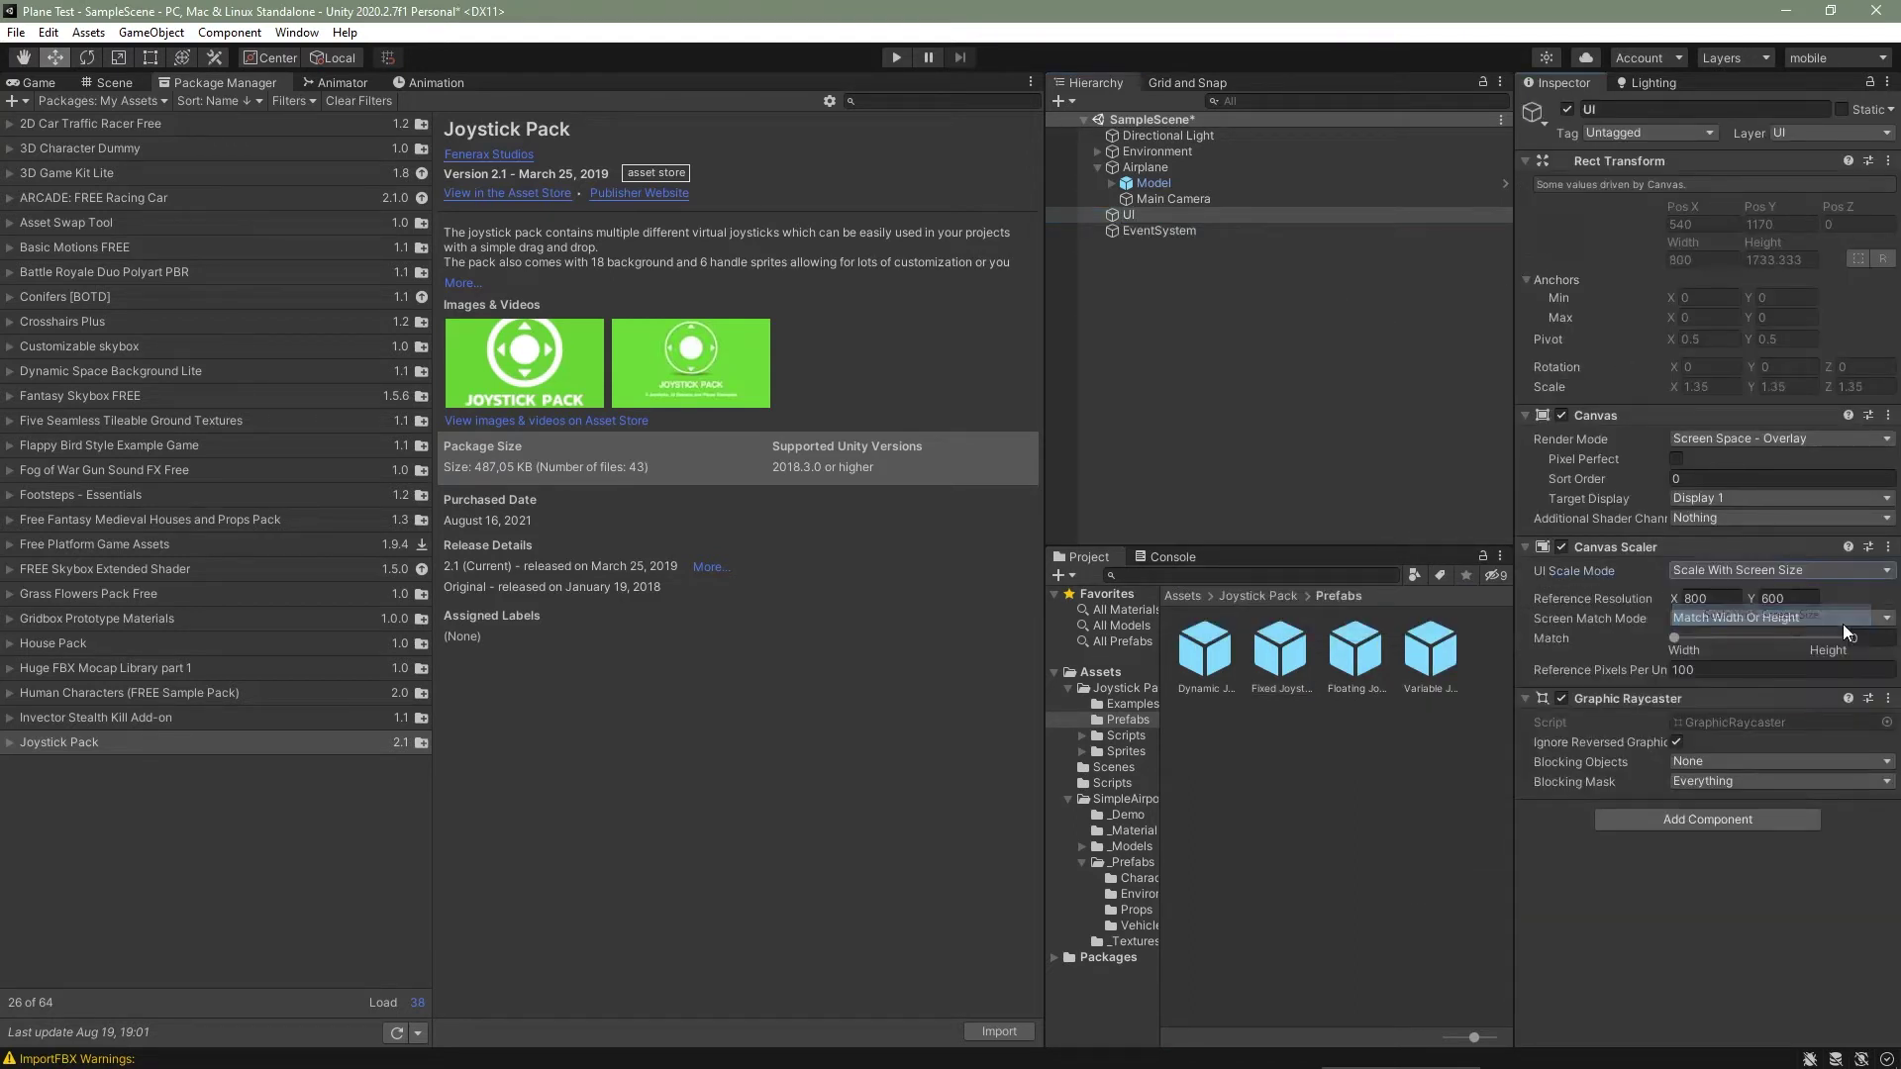
pyautogui.click(1676, 640)
pyautogui.moveTo(1676, 639); pyautogui.dragTo(1855, 636)
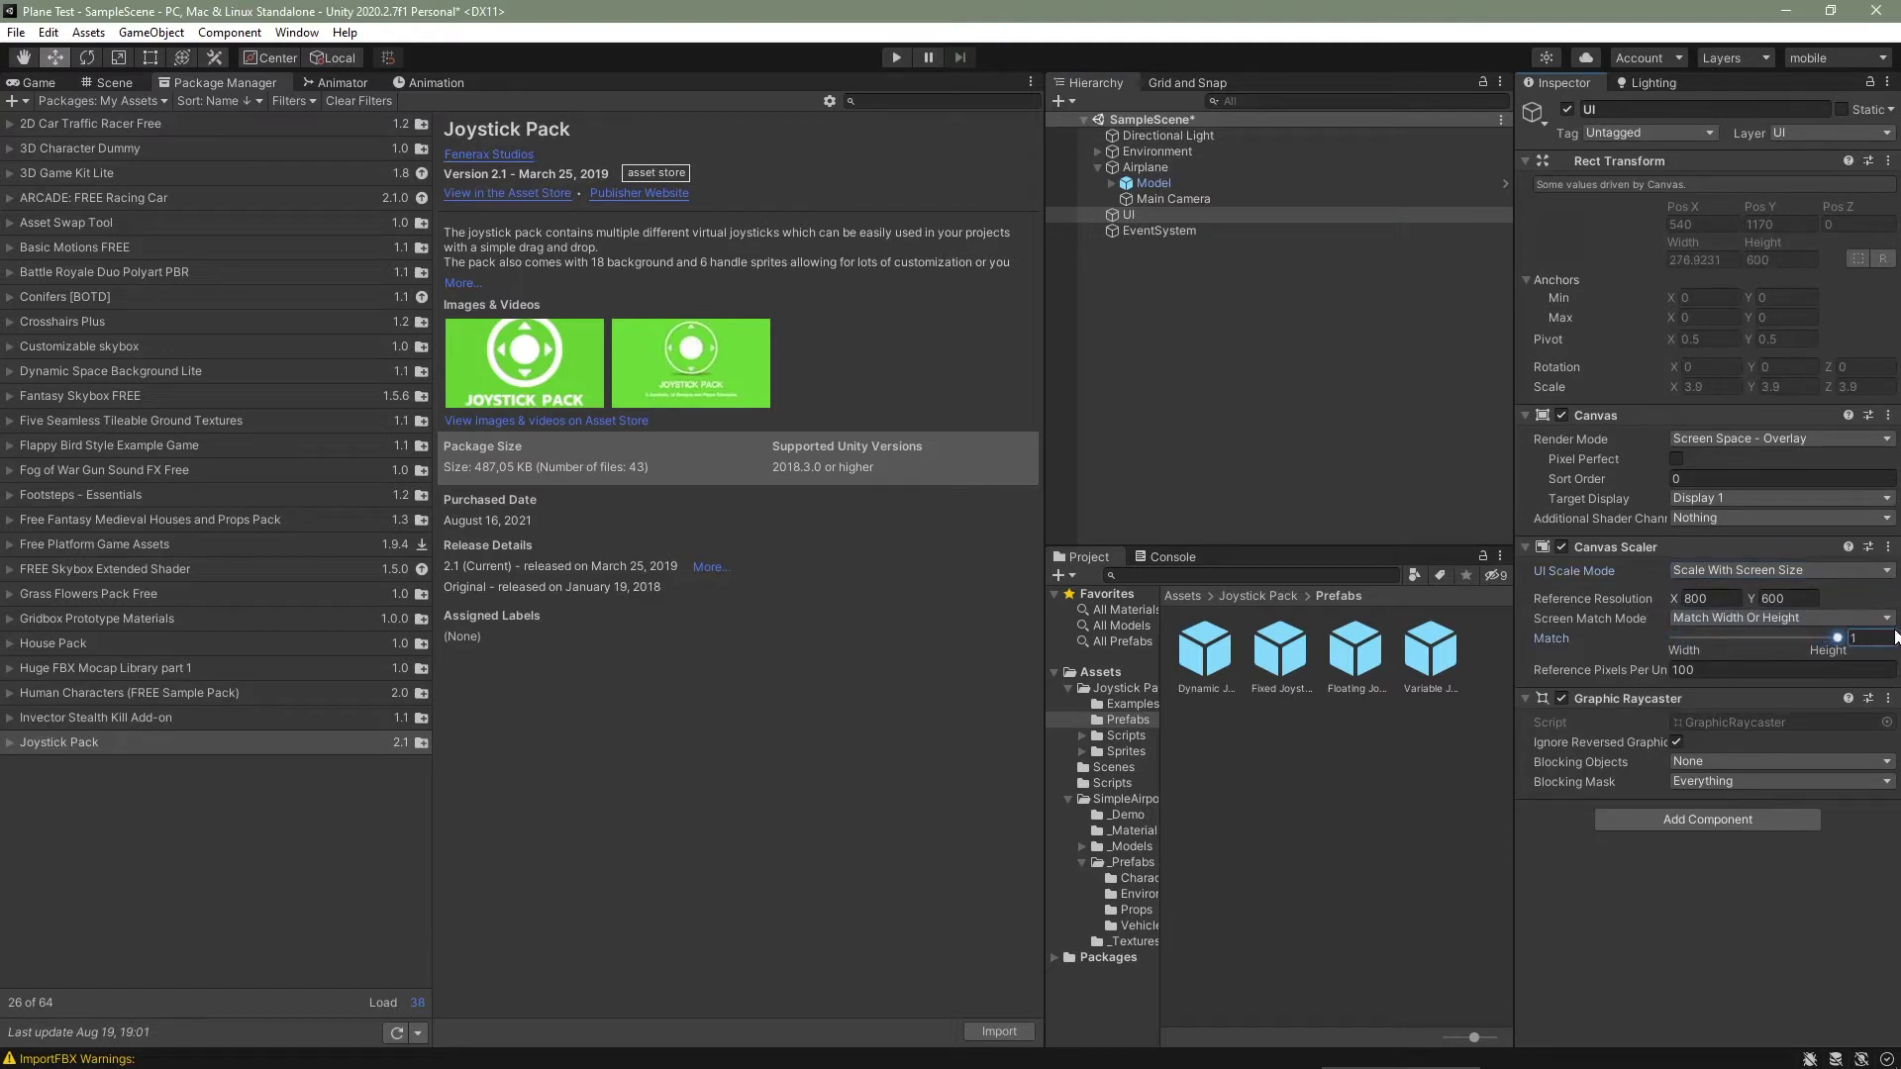
# Add the Fixed Joystick prefab as a child of UI and frame the canvas in the 2D Scene view
pyautogui.moveTo(1280, 651); pyautogui.dragTo(1167, 214)
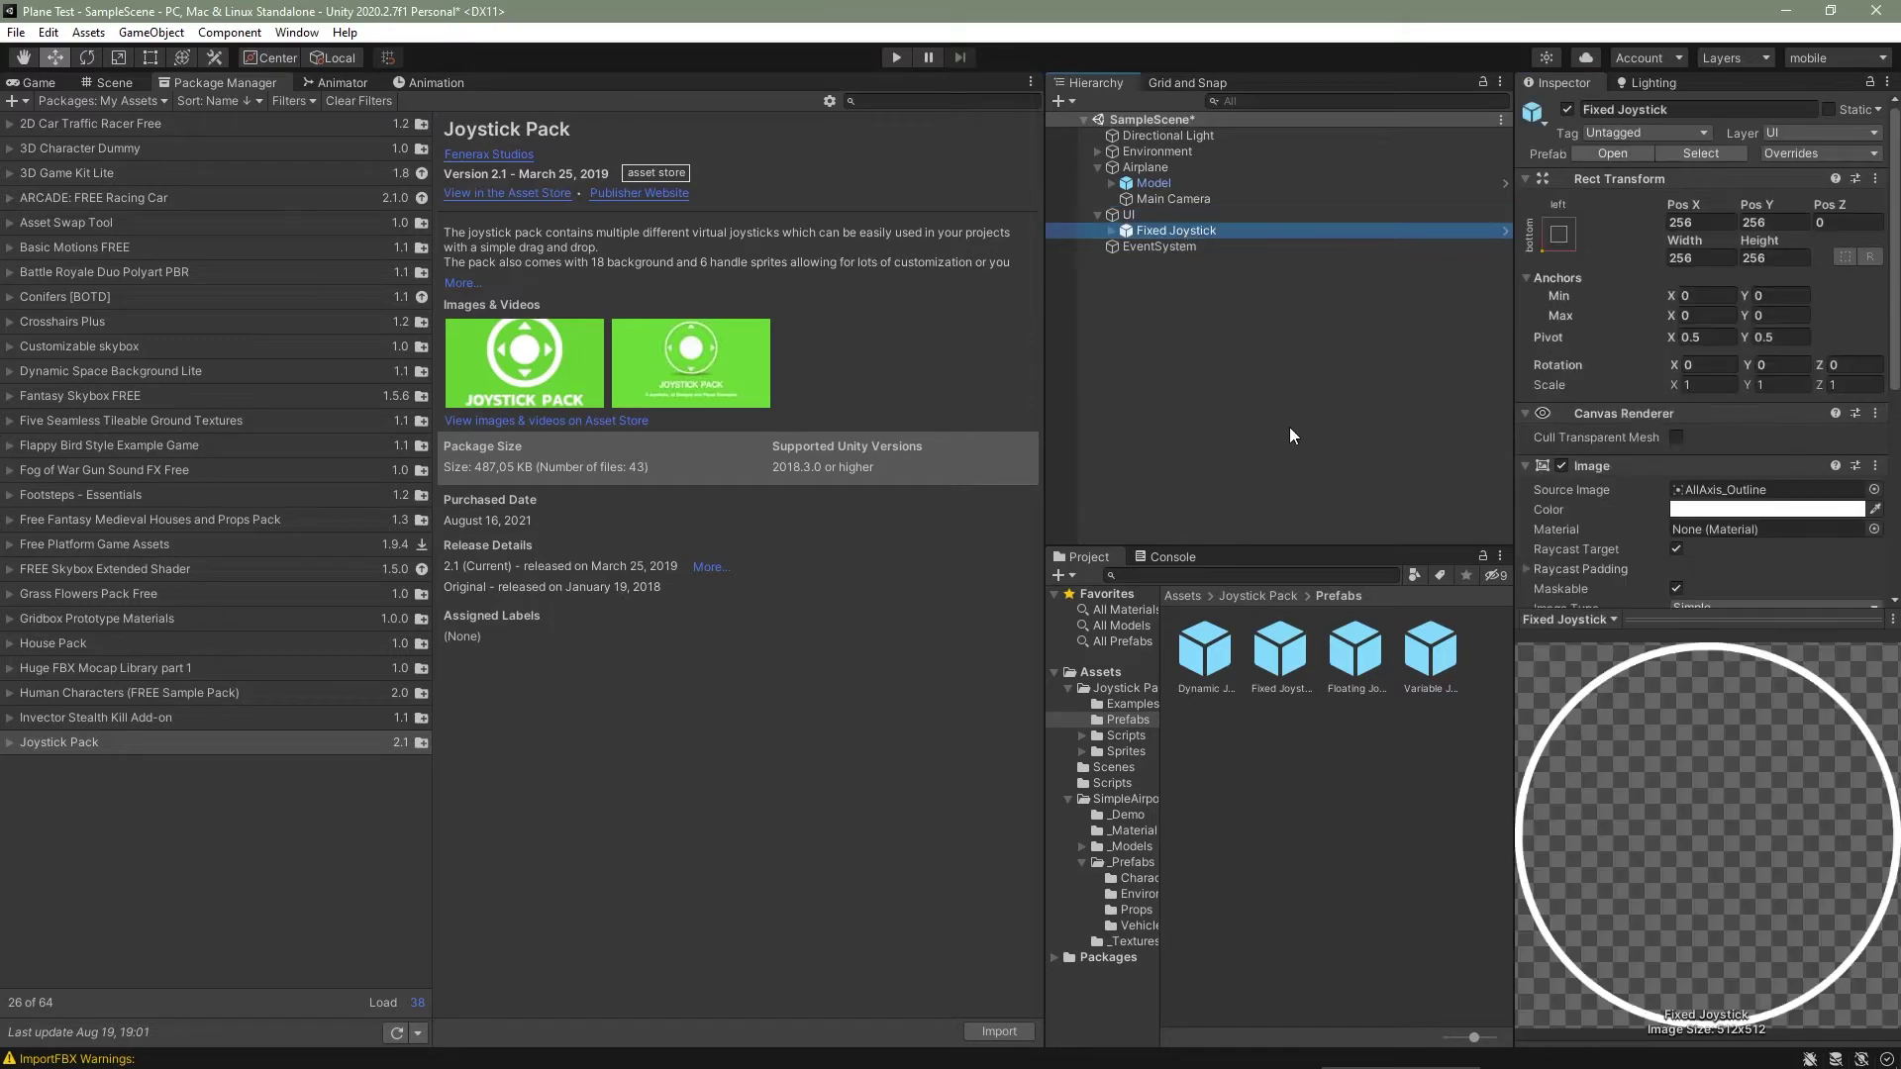
pyautogui.click(39, 82)
pyautogui.click(111, 83)
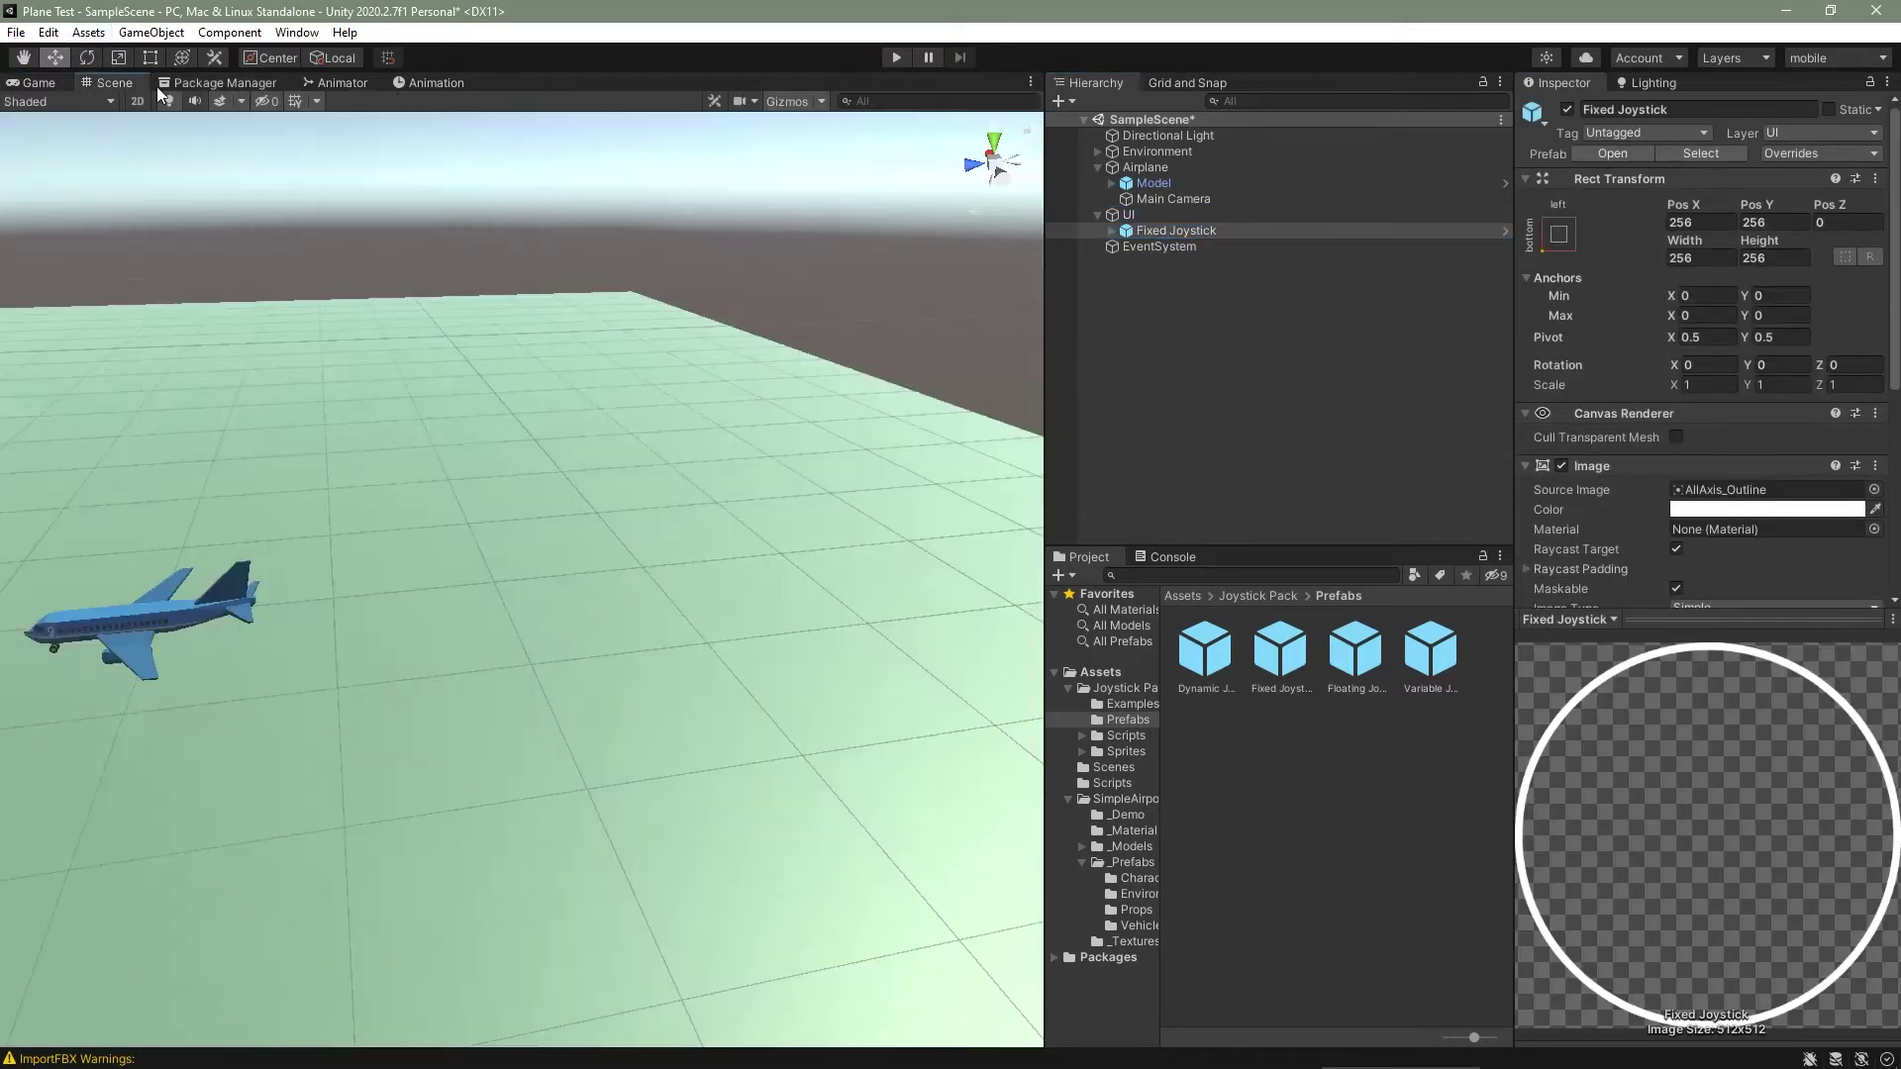
pyautogui.click(135, 102)
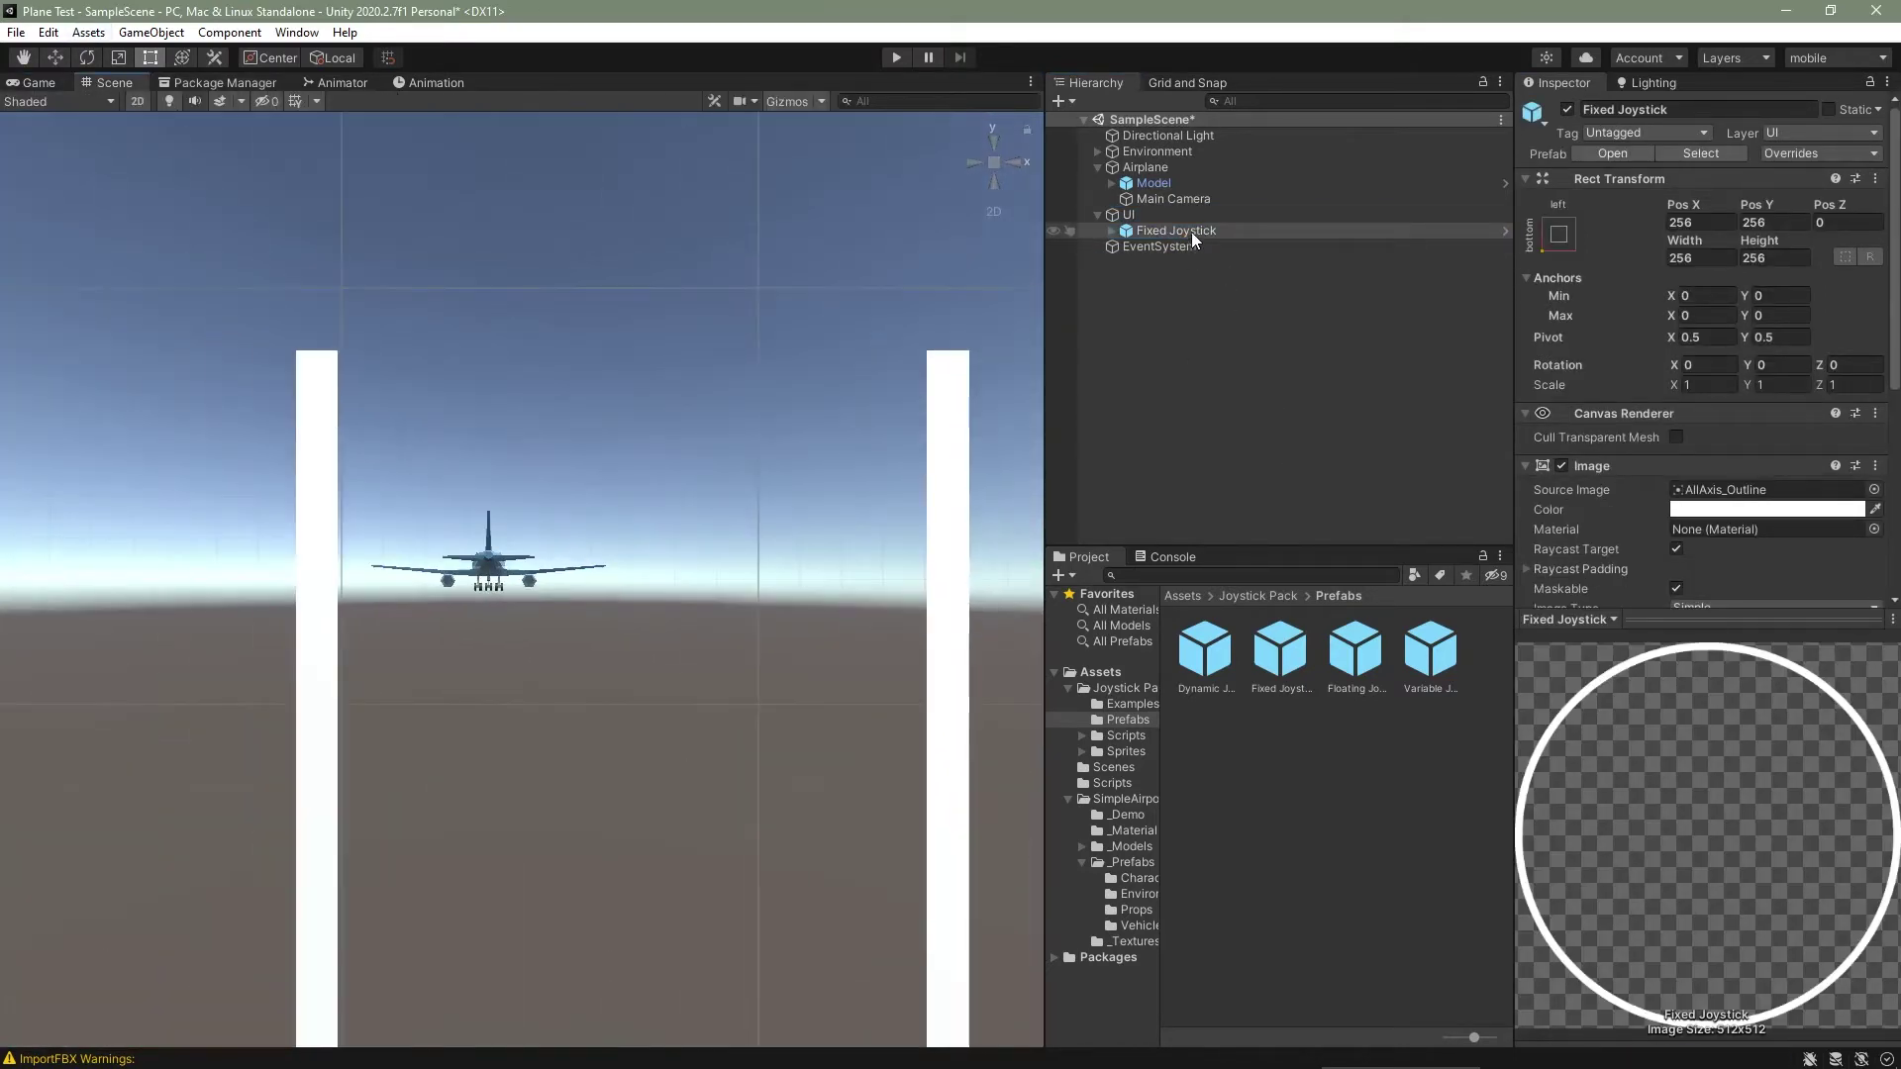
pyautogui.doubleClick(1184, 213)
pyautogui.press('t')
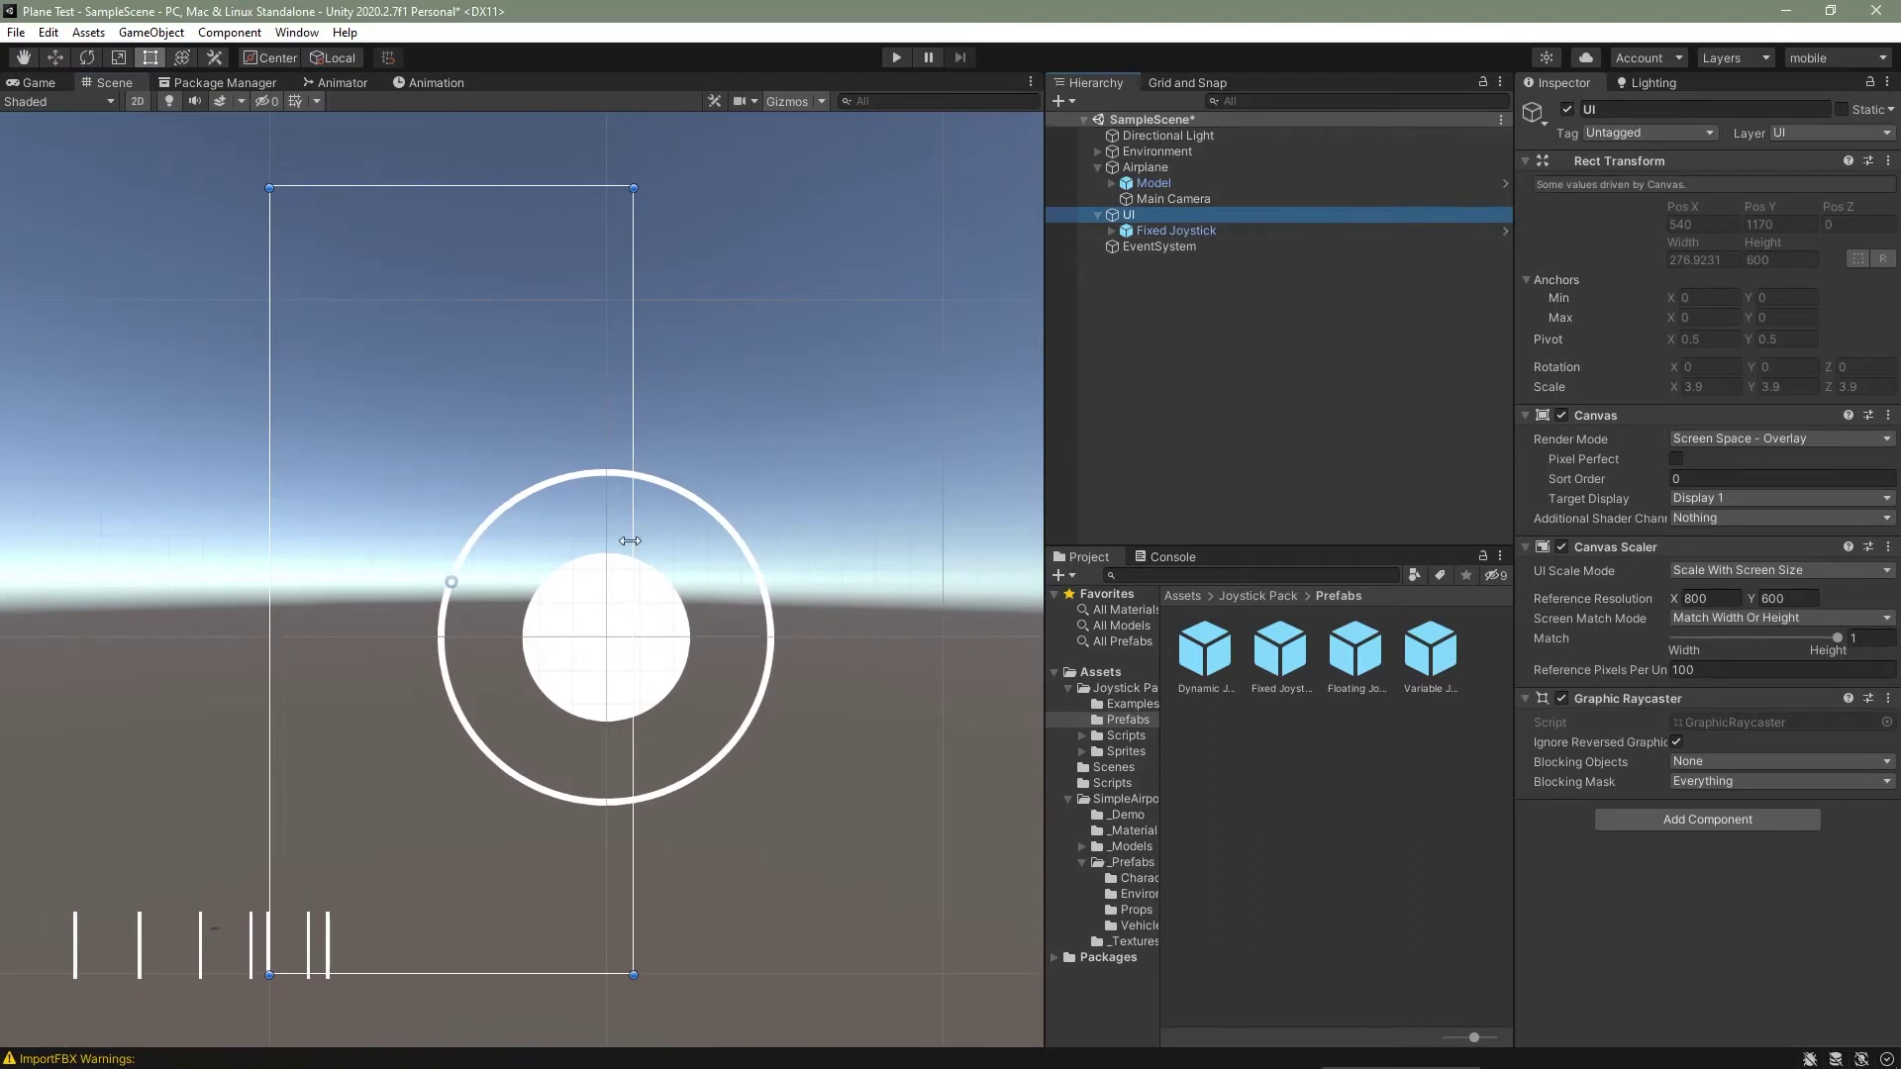
# Shrink the Fixed Joystick proportionally to about 119 by 119 in the lower part of the canvas
pyautogui.click(1153, 232)
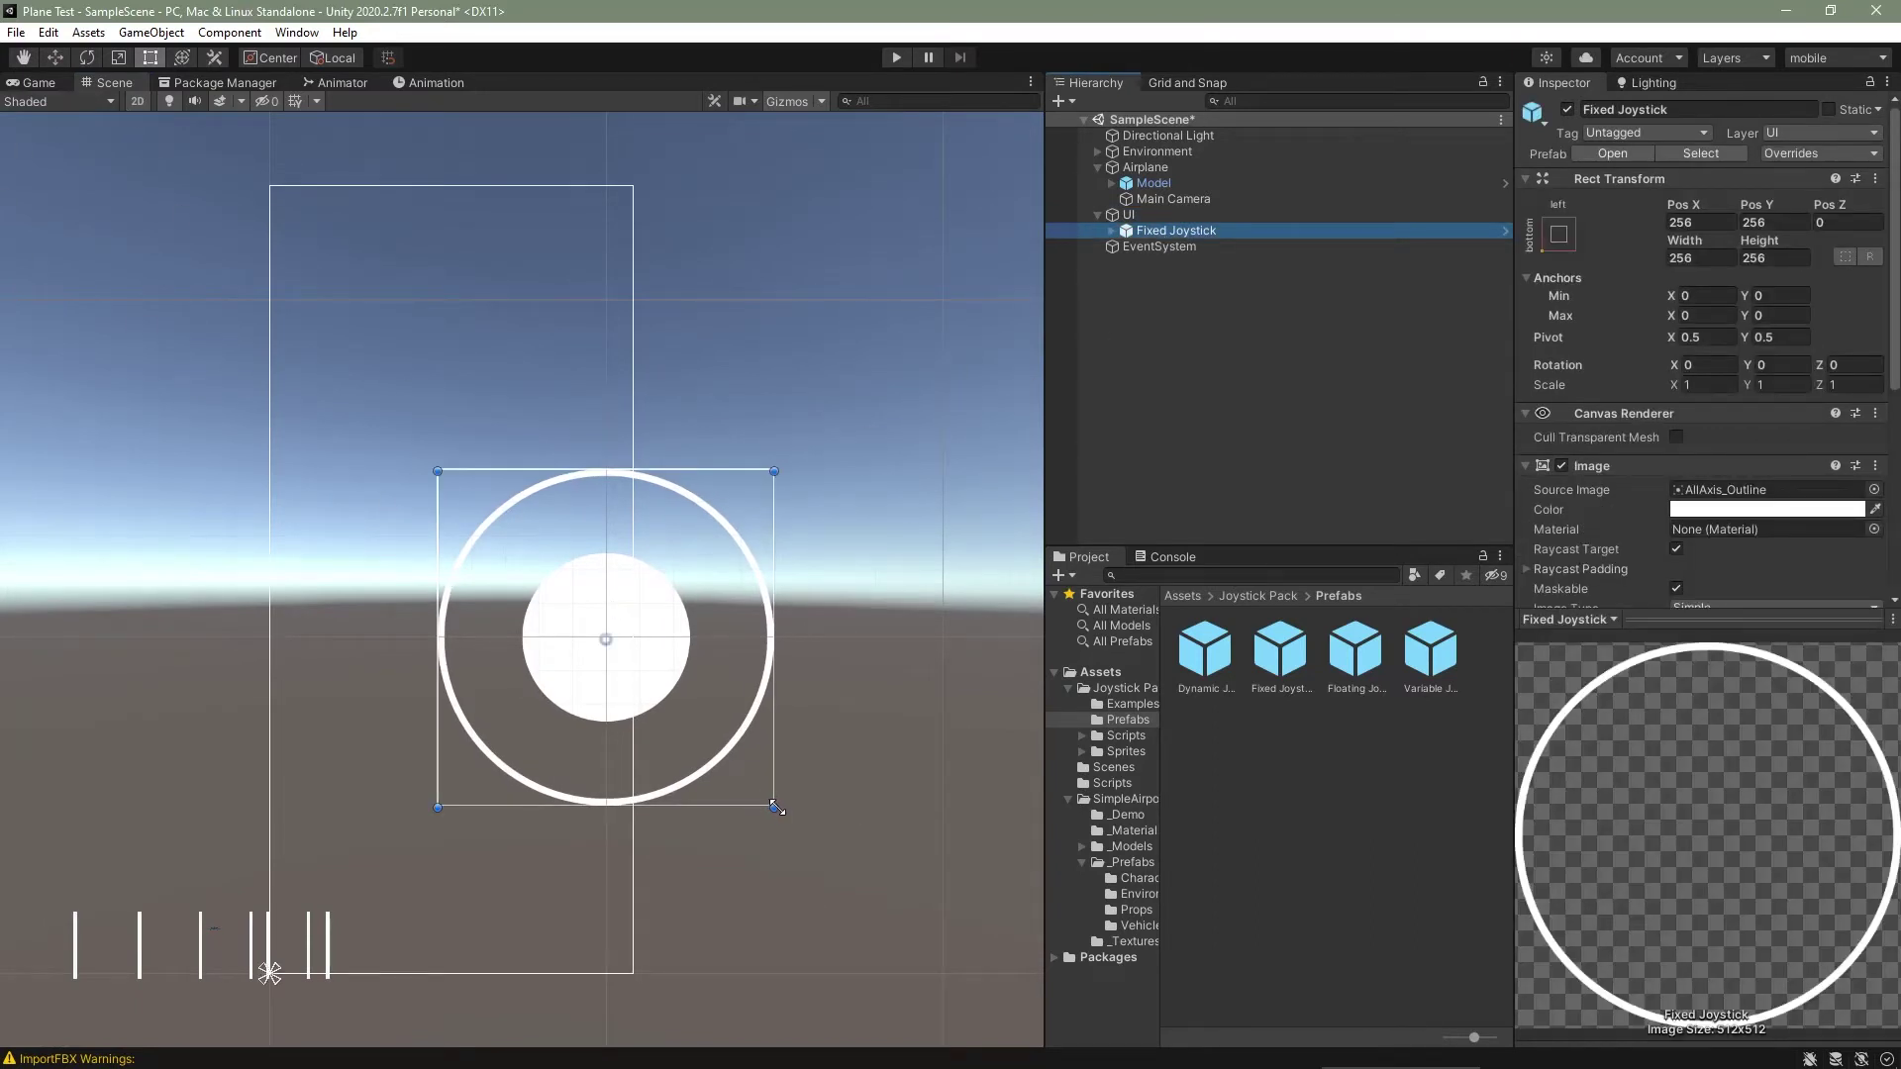
pyautogui.moveTo(776, 807); pyautogui.dragTo(517, 878)
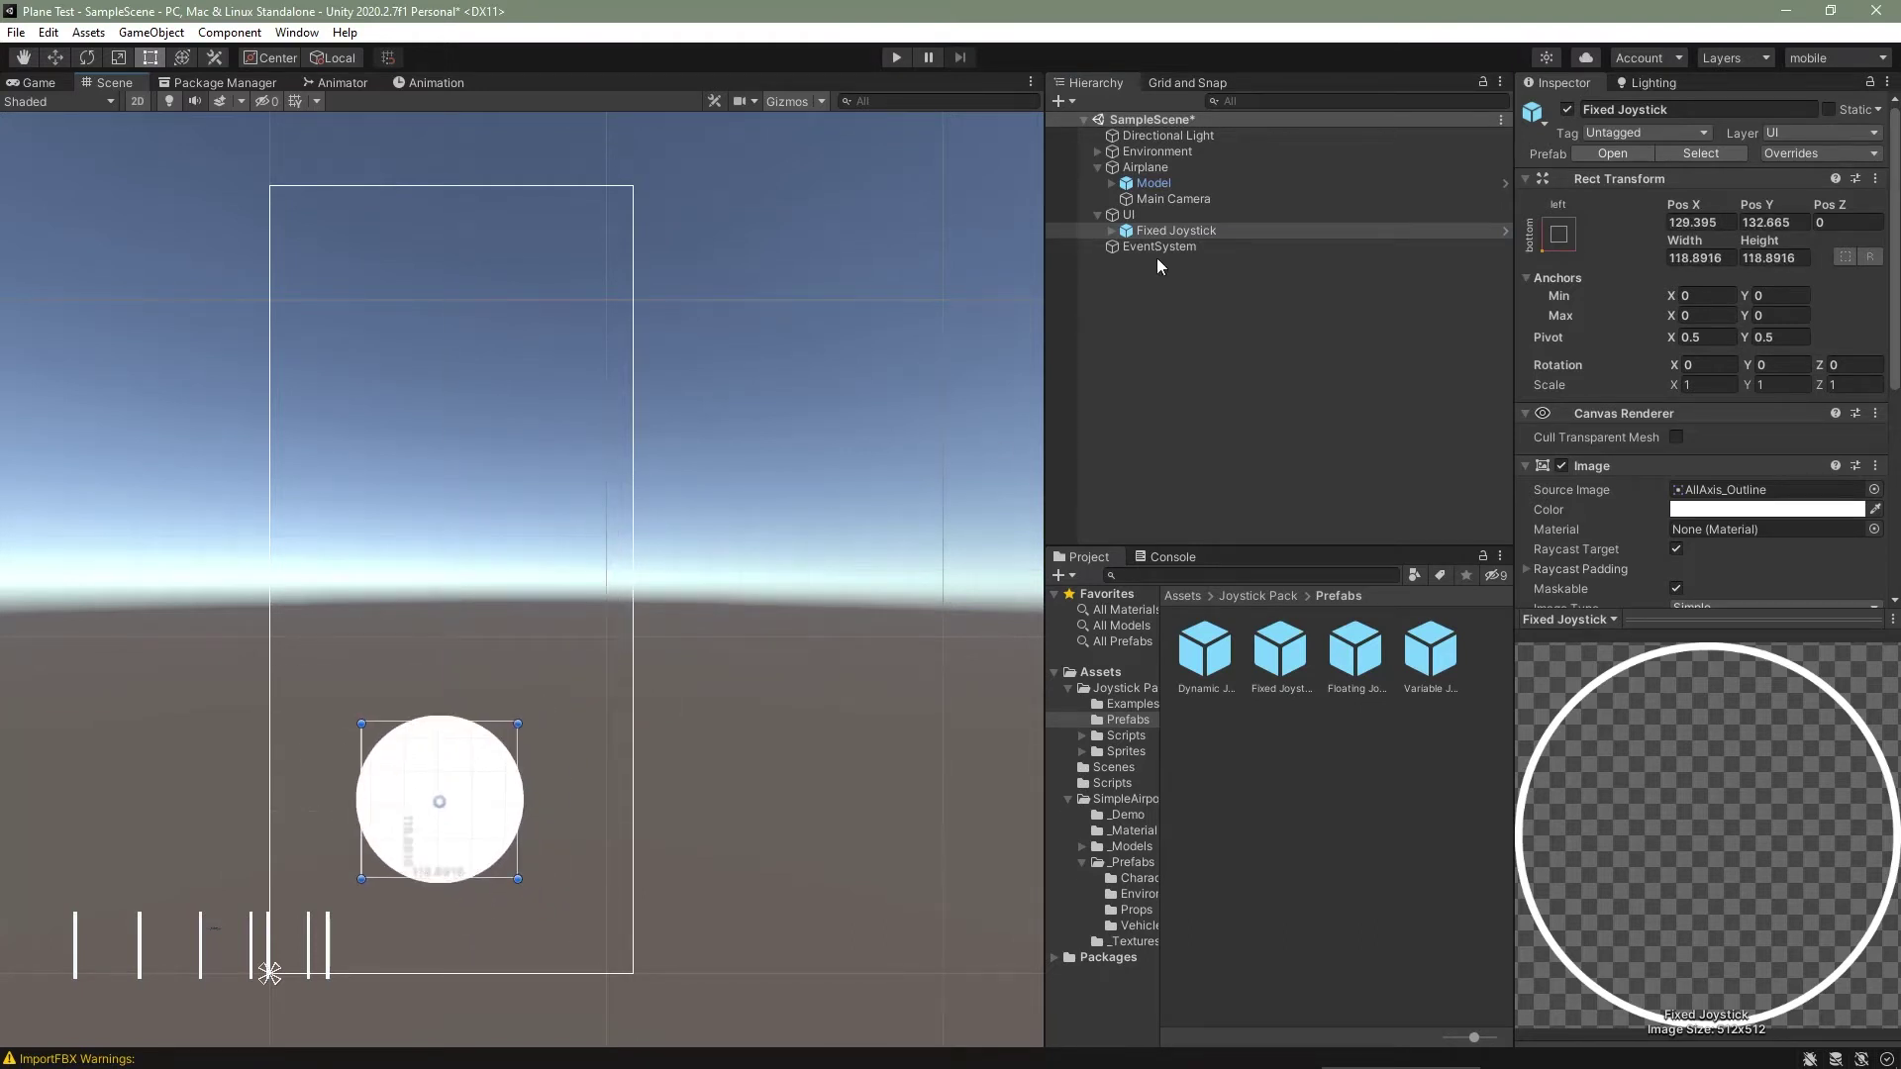
# Shrink the joystick's Handle to fit inside the outer ring and check it in the Game view
pyautogui.click(1112, 230)
pyautogui.click(1163, 247)
pyautogui.moveTo(518, 875)
pyautogui.mouseDown()
pyautogui.moveTo(478, 839)
pyautogui.moveTo(490, 827)
pyautogui.moveTo(500, 861)
pyautogui.mouseUp()
pyautogui.click(40, 82)
pyautogui.click(109, 82)
# Reposition the Fixed Joystick to the horizontal centre of the lower canvas and check it in the Game view
pyautogui.click(1160, 232)
pyautogui.moveTo(454, 821); pyautogui.dragTo(479, 847)
pyautogui.click(39, 82)
pyautogui.click(109, 83)
# Reduce the Handle a little further inside the joystick ring, save the scene and check the Game view
pyautogui.click(1221, 249)
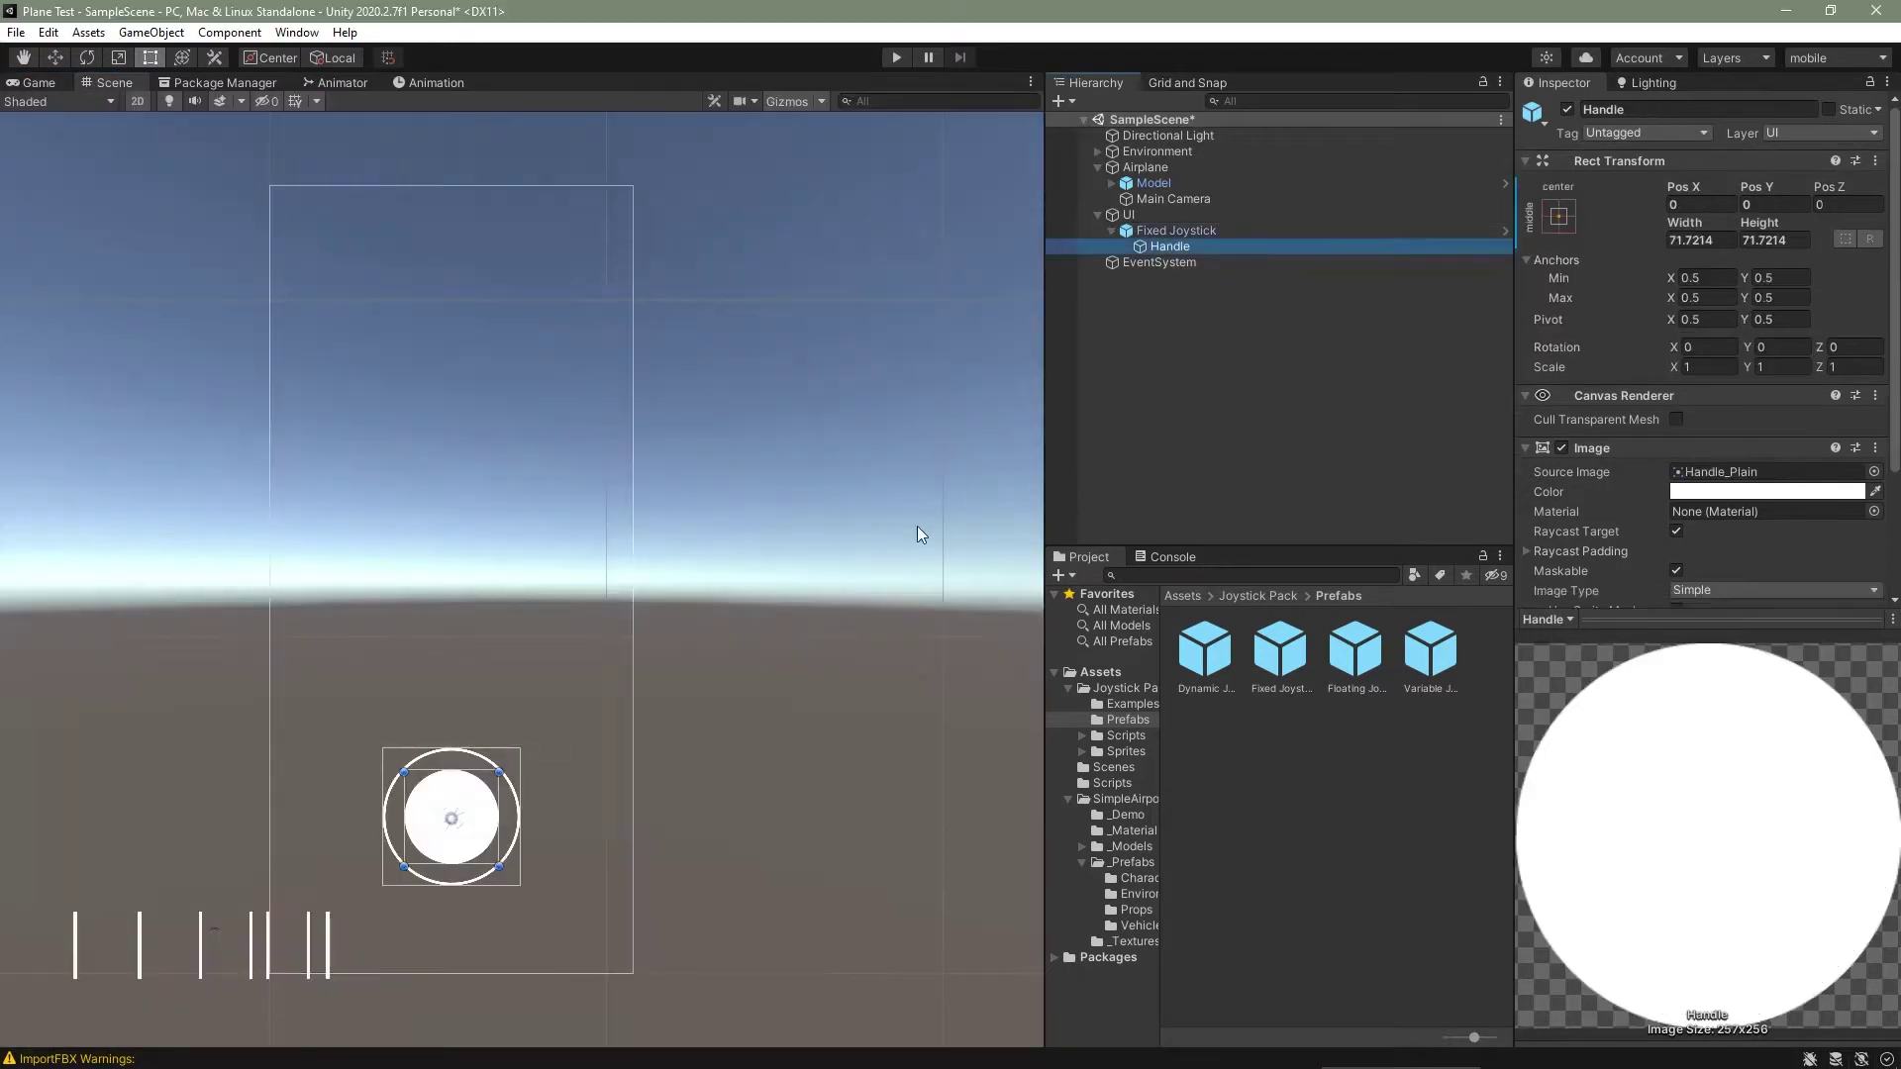
pyautogui.hotkey('ctrl', 's')
pyautogui.click(37, 82)
pyautogui.click(99, 81)
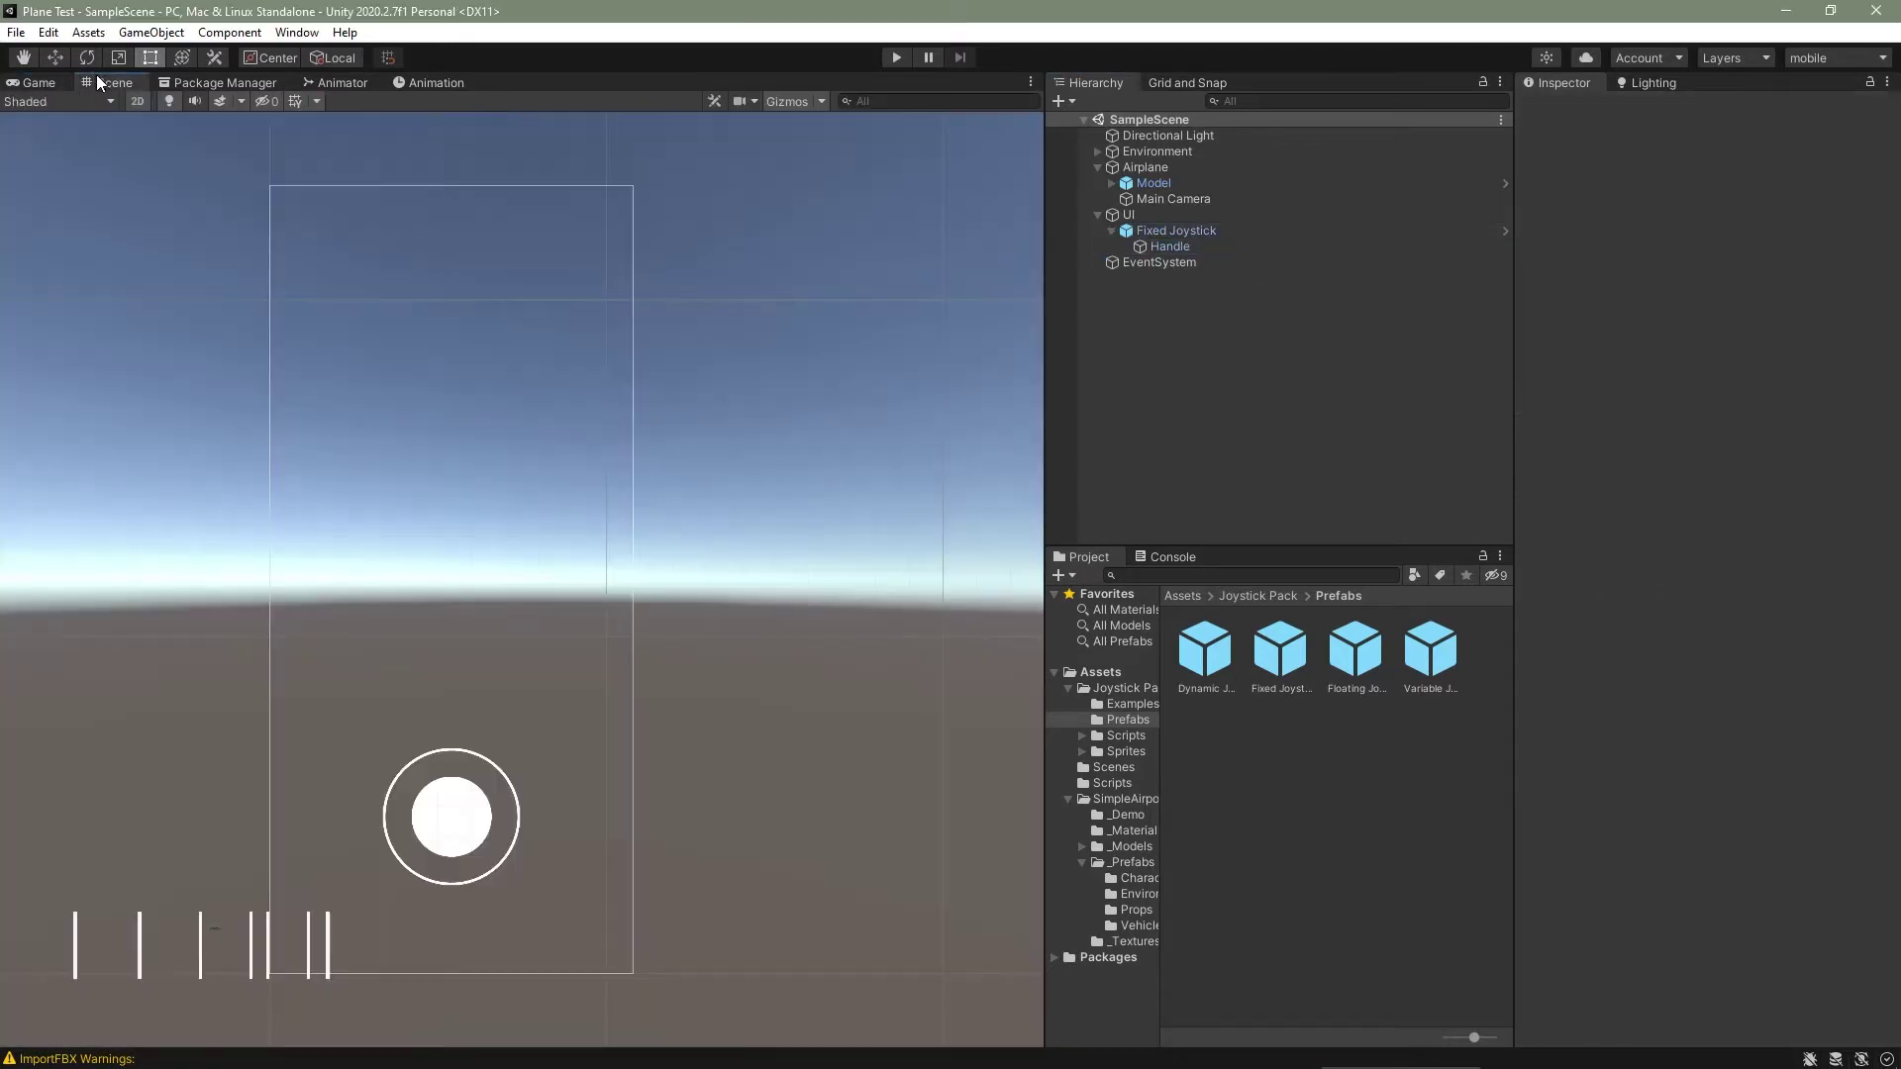
# Open the PlaneController script from the Scripts folder in Visual Studio Code
pyautogui.click(1101, 213)
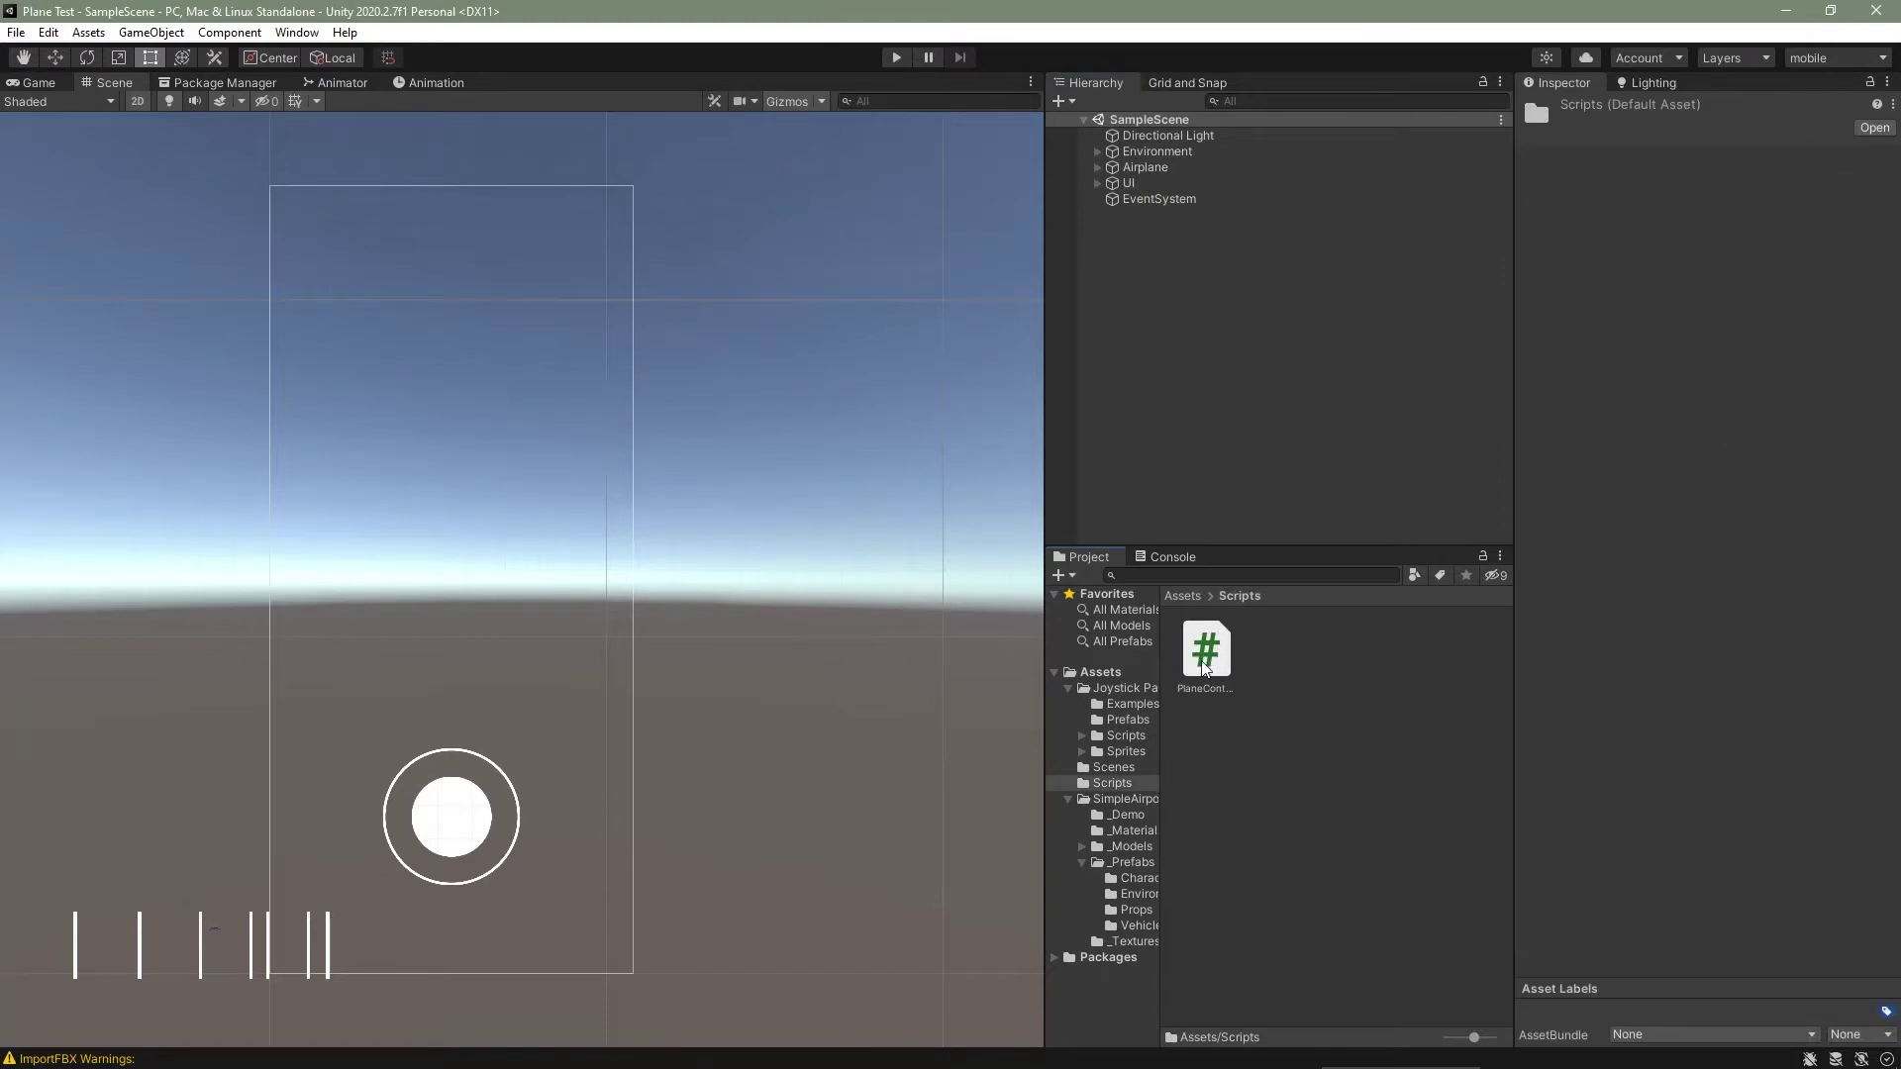
pyautogui.click(1205, 658)
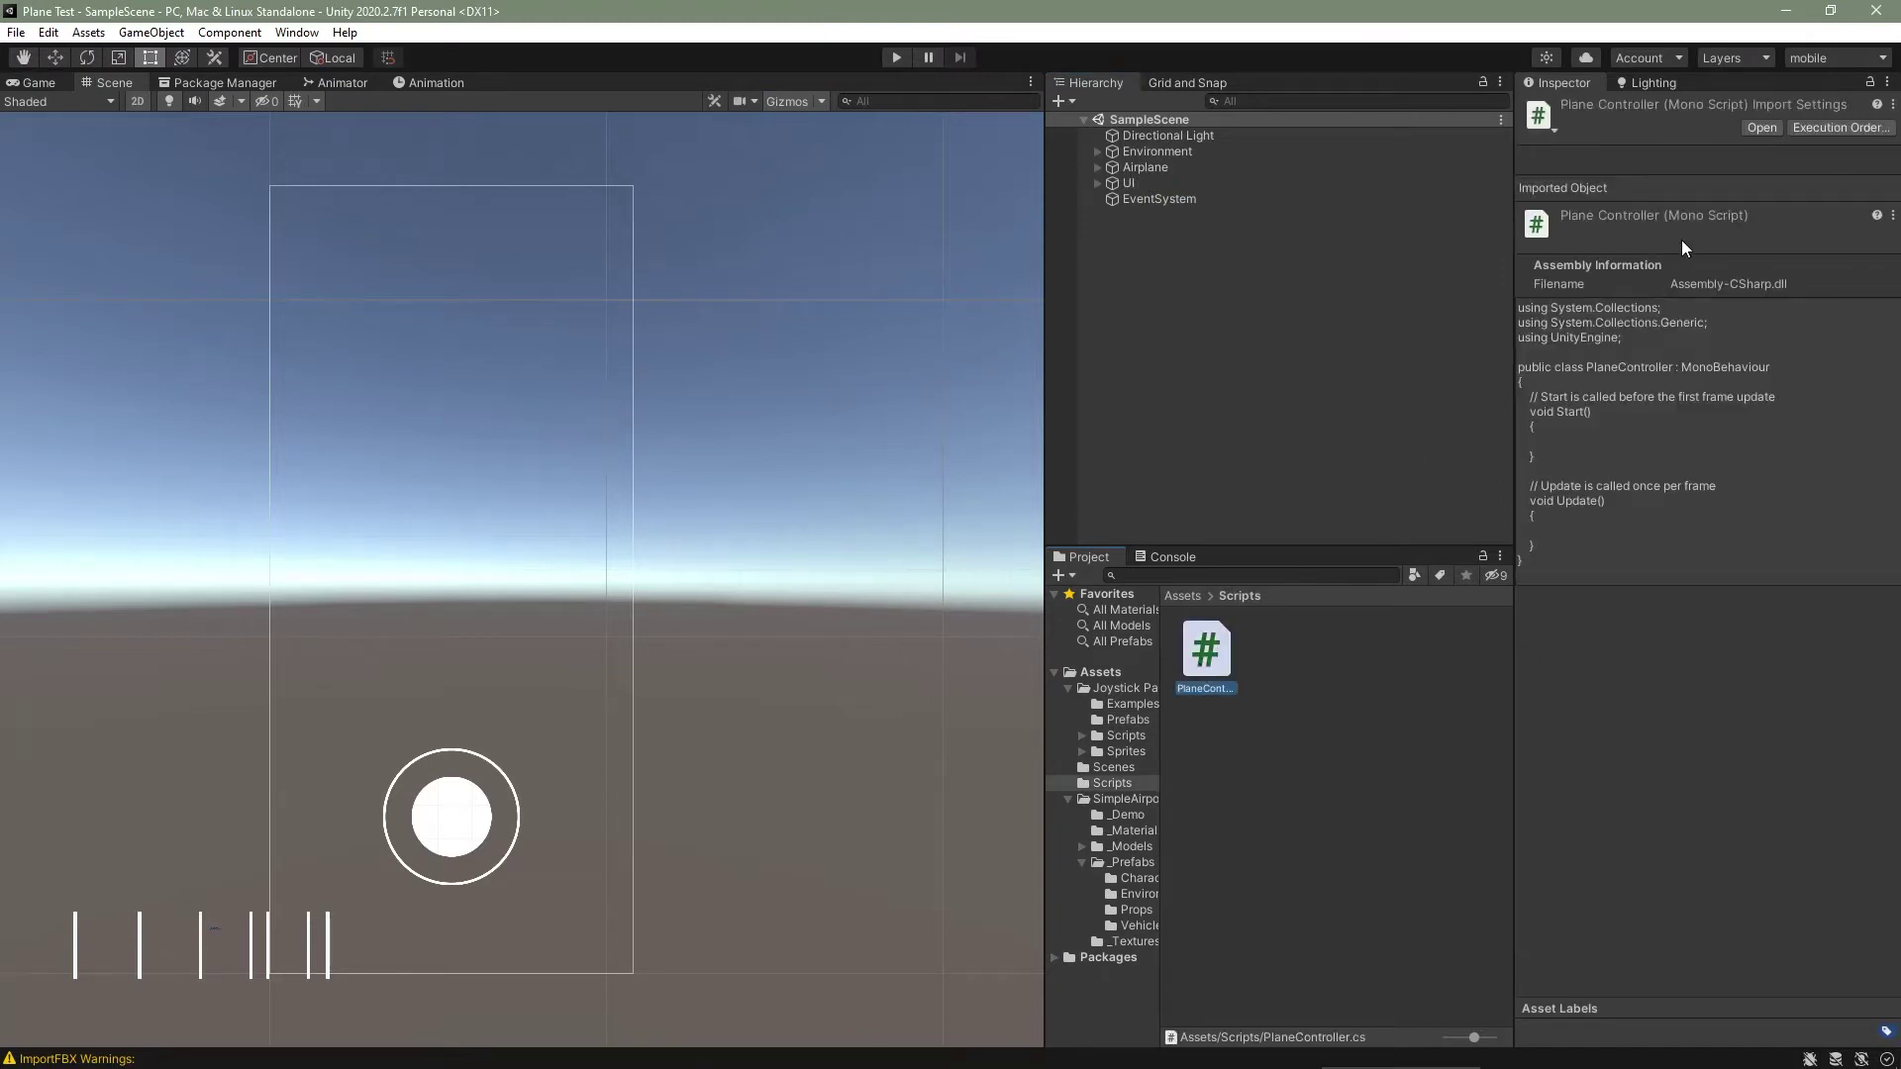
pyautogui.doubleClick(1223, 649)
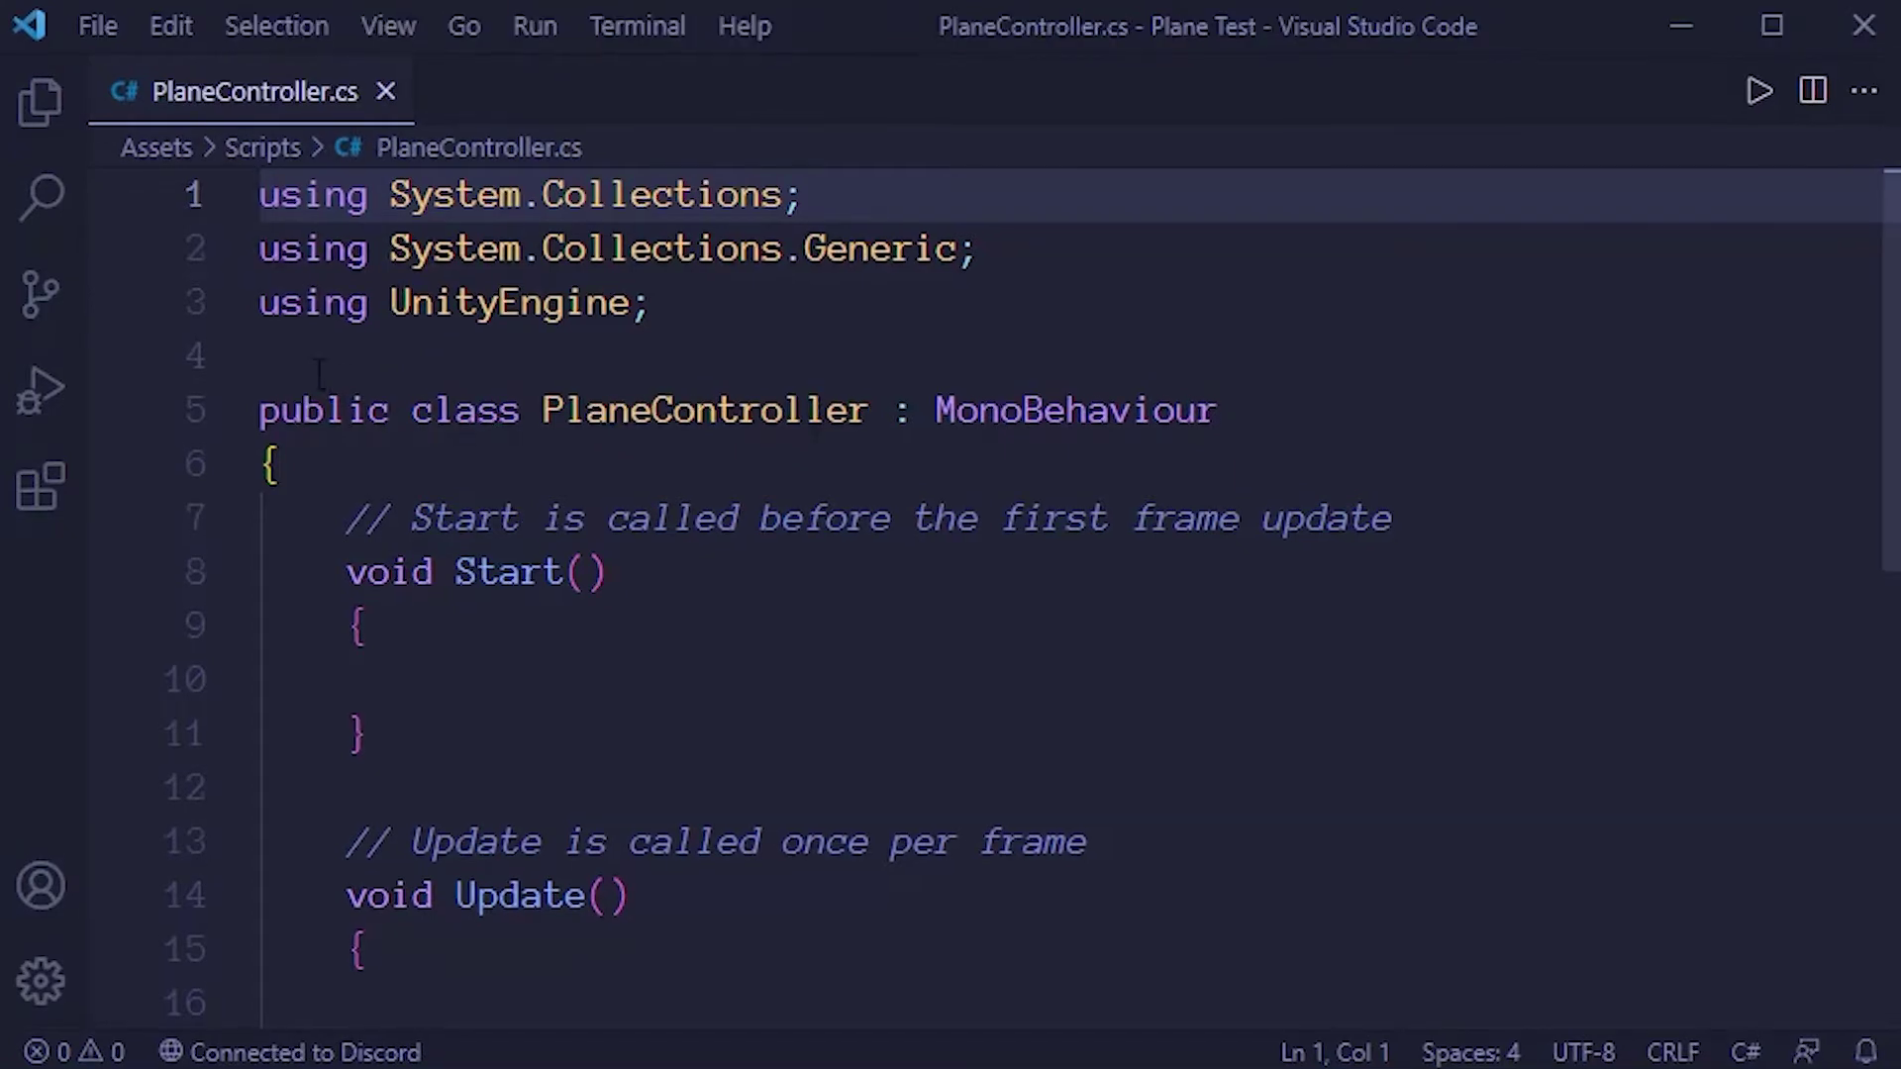
# Declare the field "public Joystick joystick;" at the top of the PlaneController class and save the script
pyautogui.click(380, 507)
pyautogui.click(592, 442)
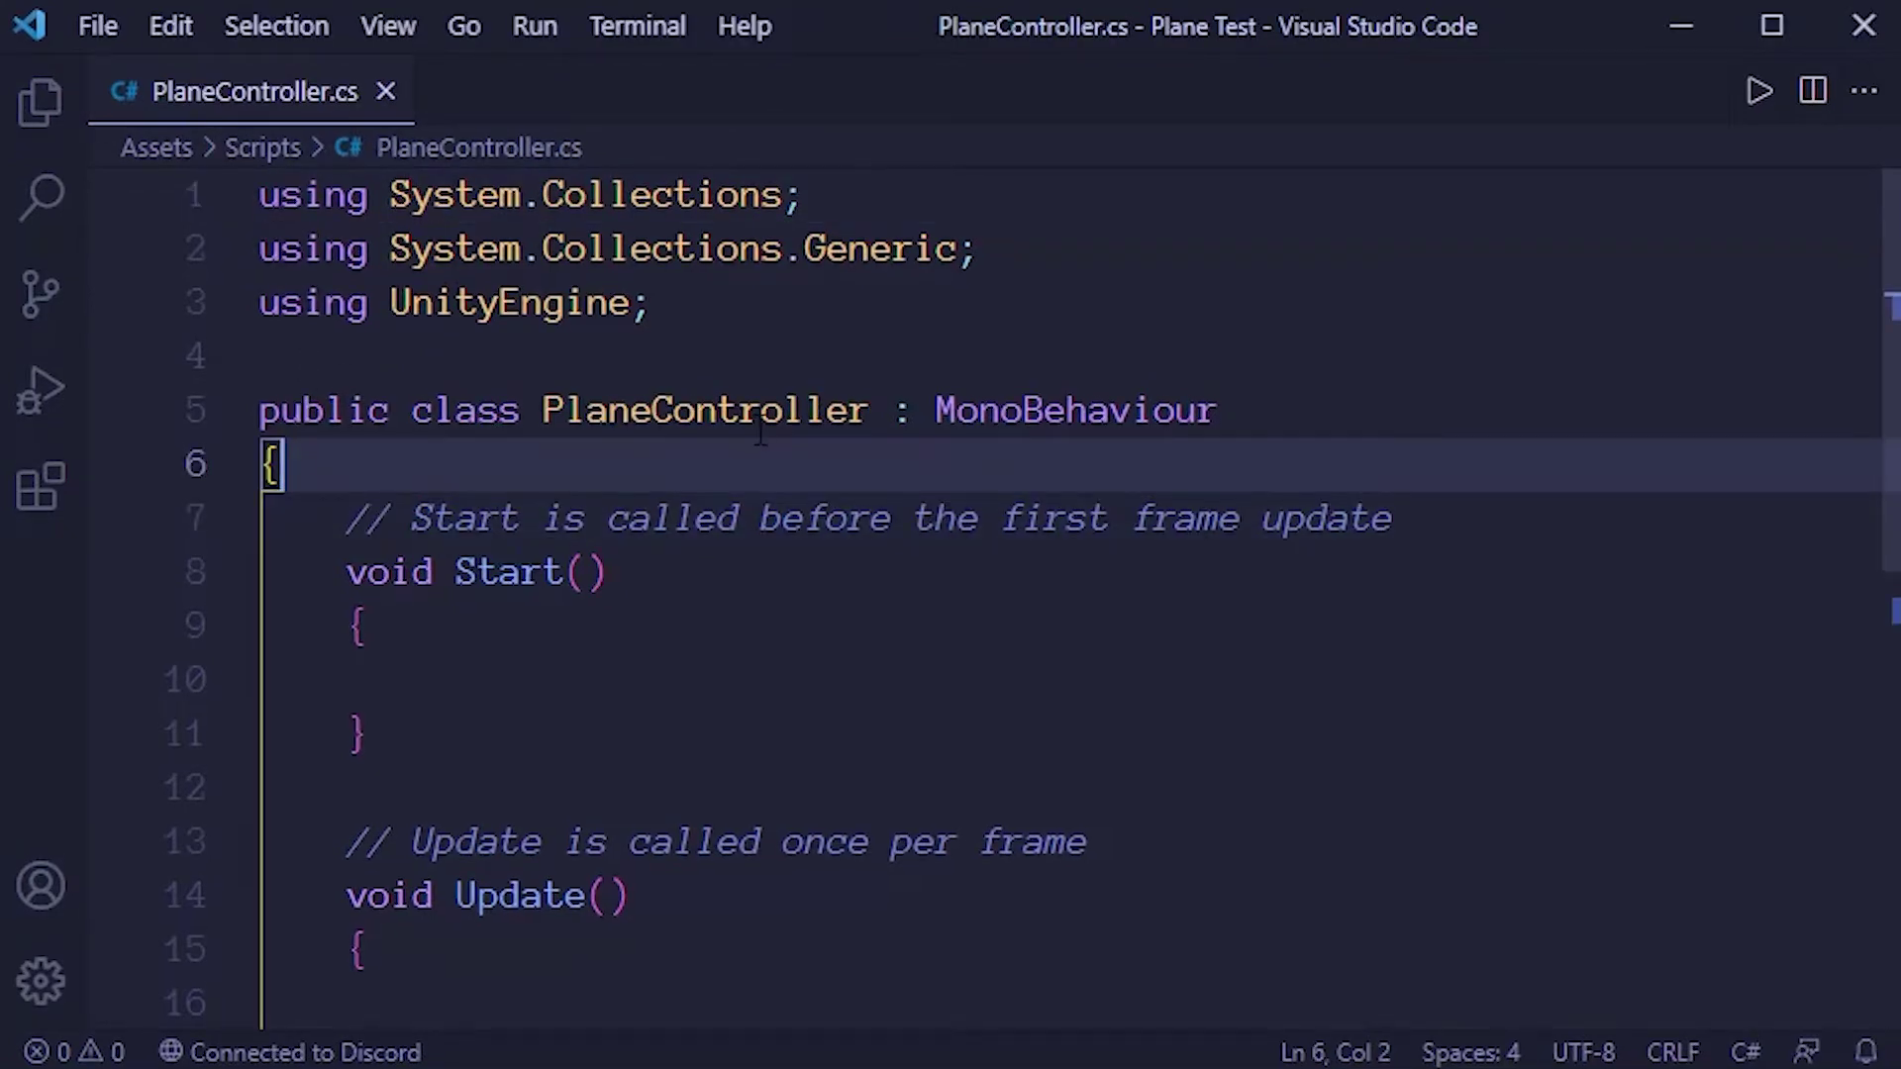
pyautogui.press('Return')
pyautogui.press('Return')
pyautogui.press('Up')
pyautogui.press('Tab')
pyautogui.write('[')
pyautogui.press('BackSpace')
pyautogui.write('pu')
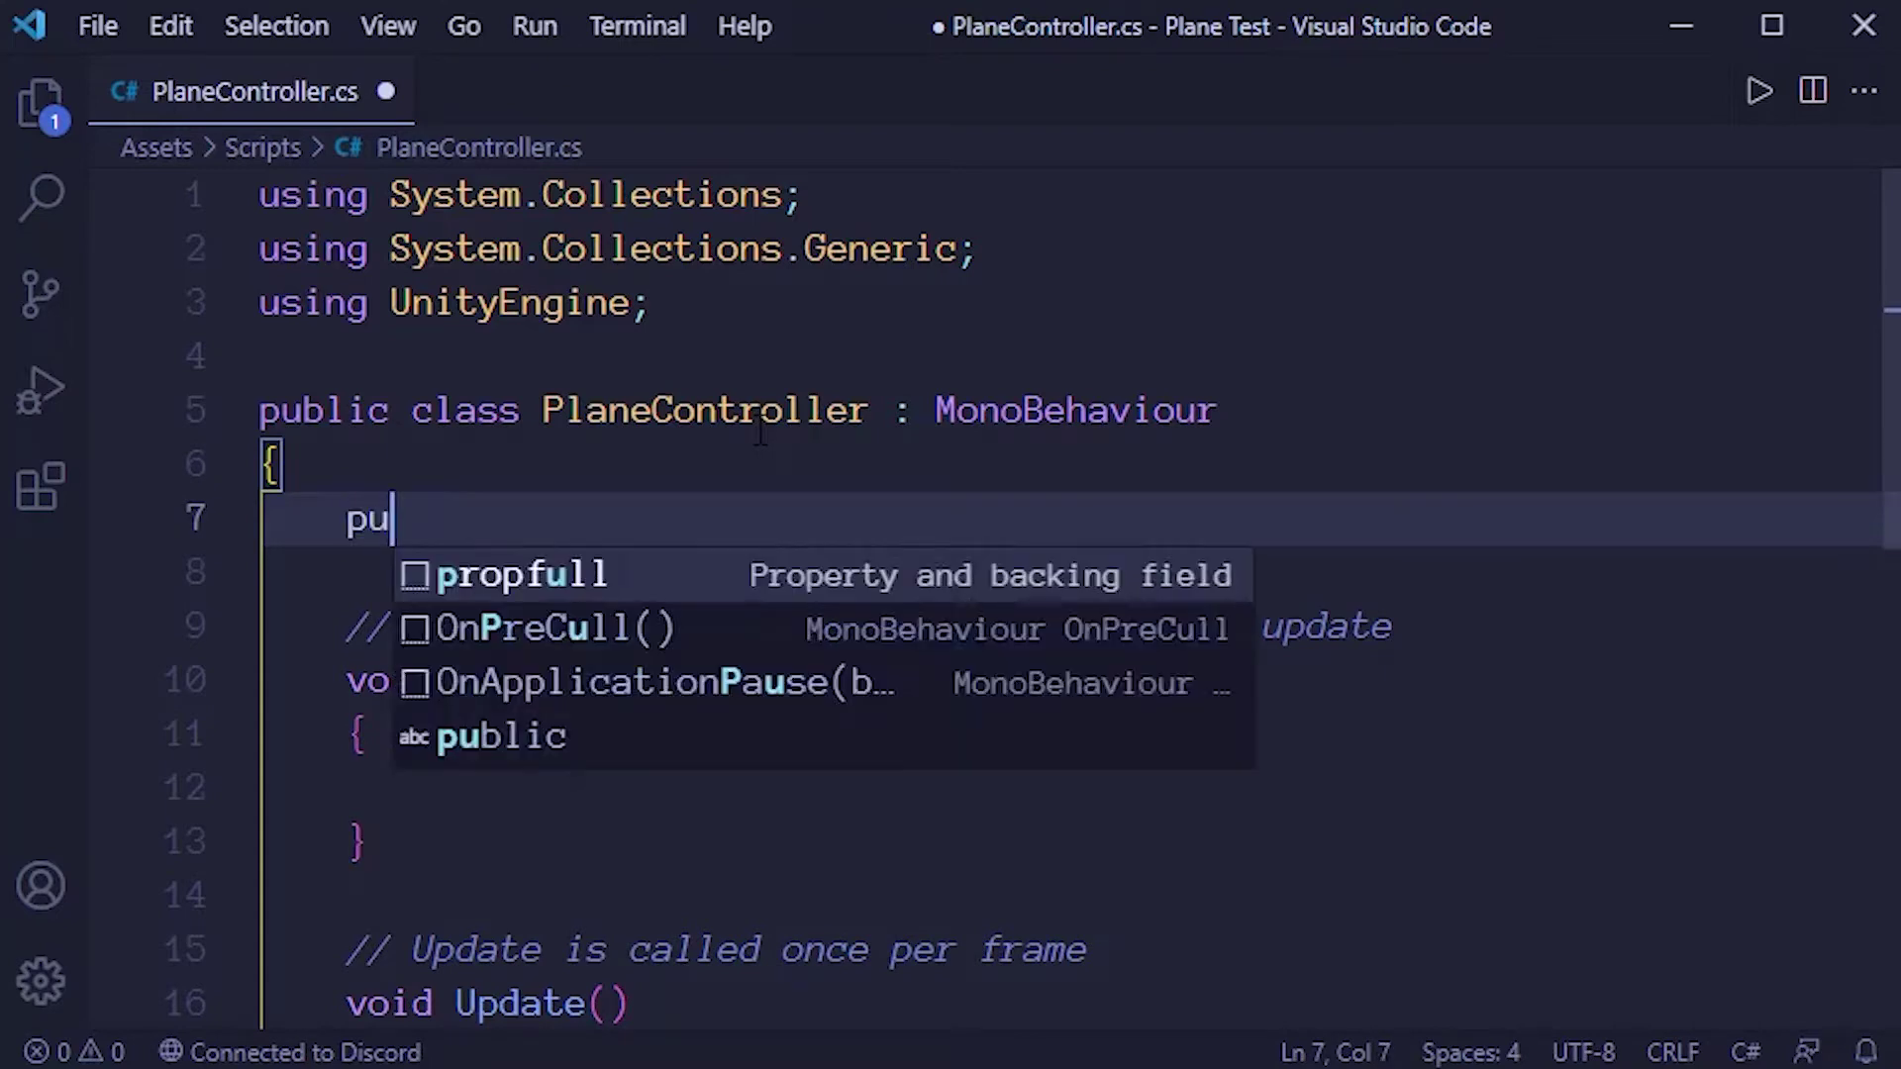
pyautogui.write('blic Joystic')
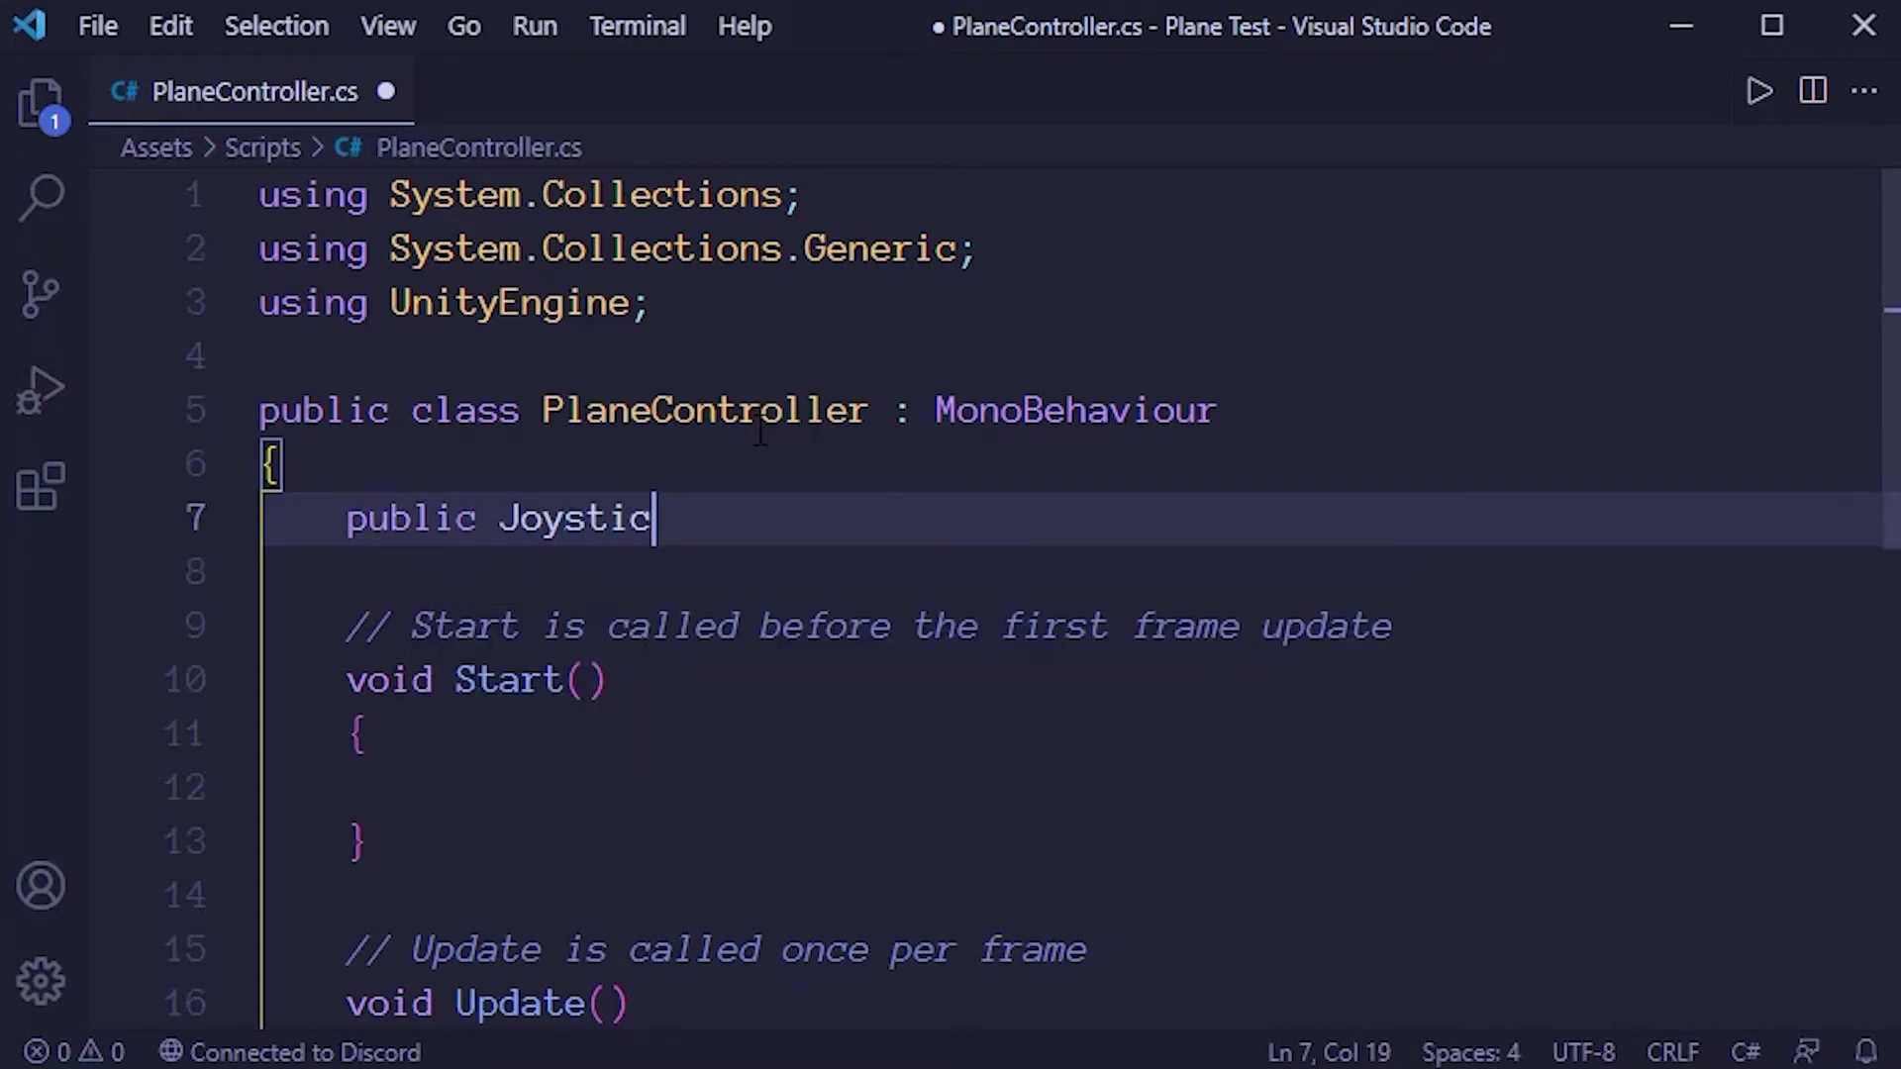
pyautogui.write('k joystick;')
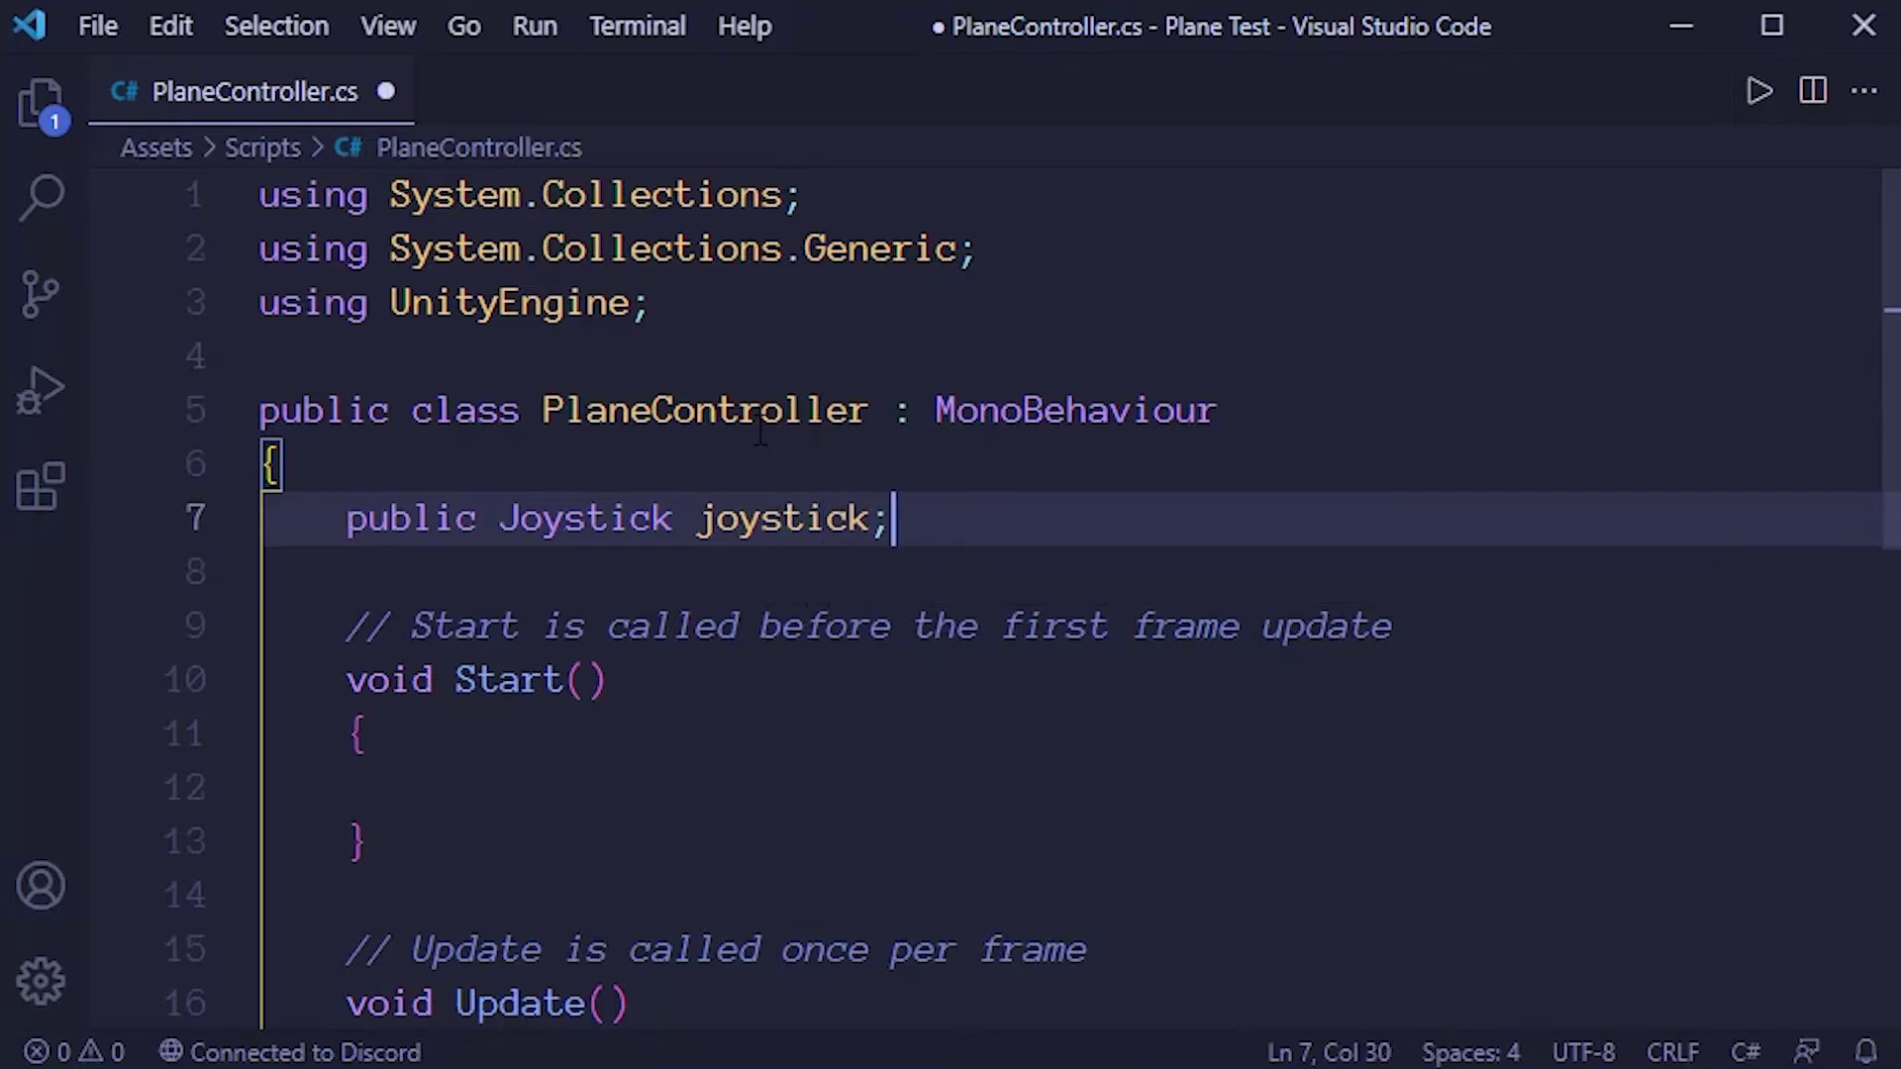
pyautogui.hotkey('ctrl', 's')
# Switch back to Unity and attach the PlaneController script to the Airplane object
pyautogui.hotkey('alt', 'Tab')
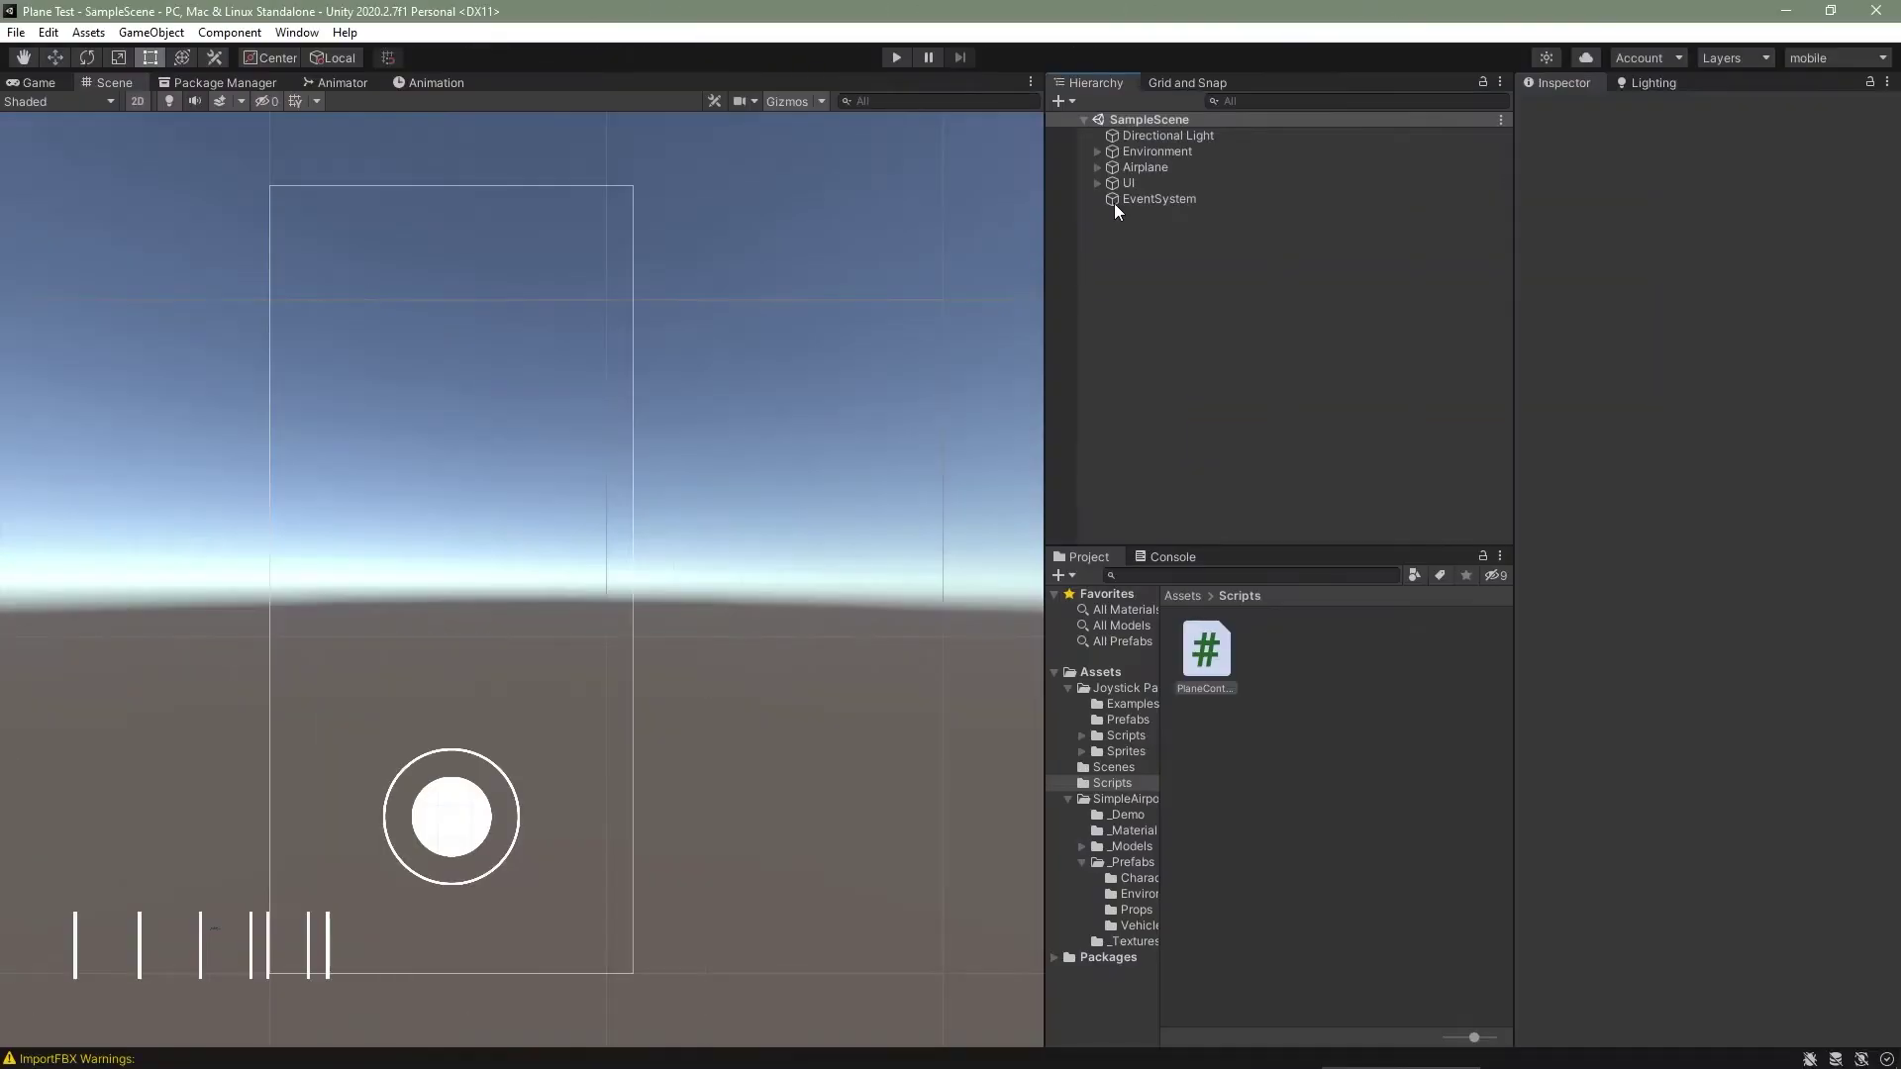
pyautogui.click(1159, 167)
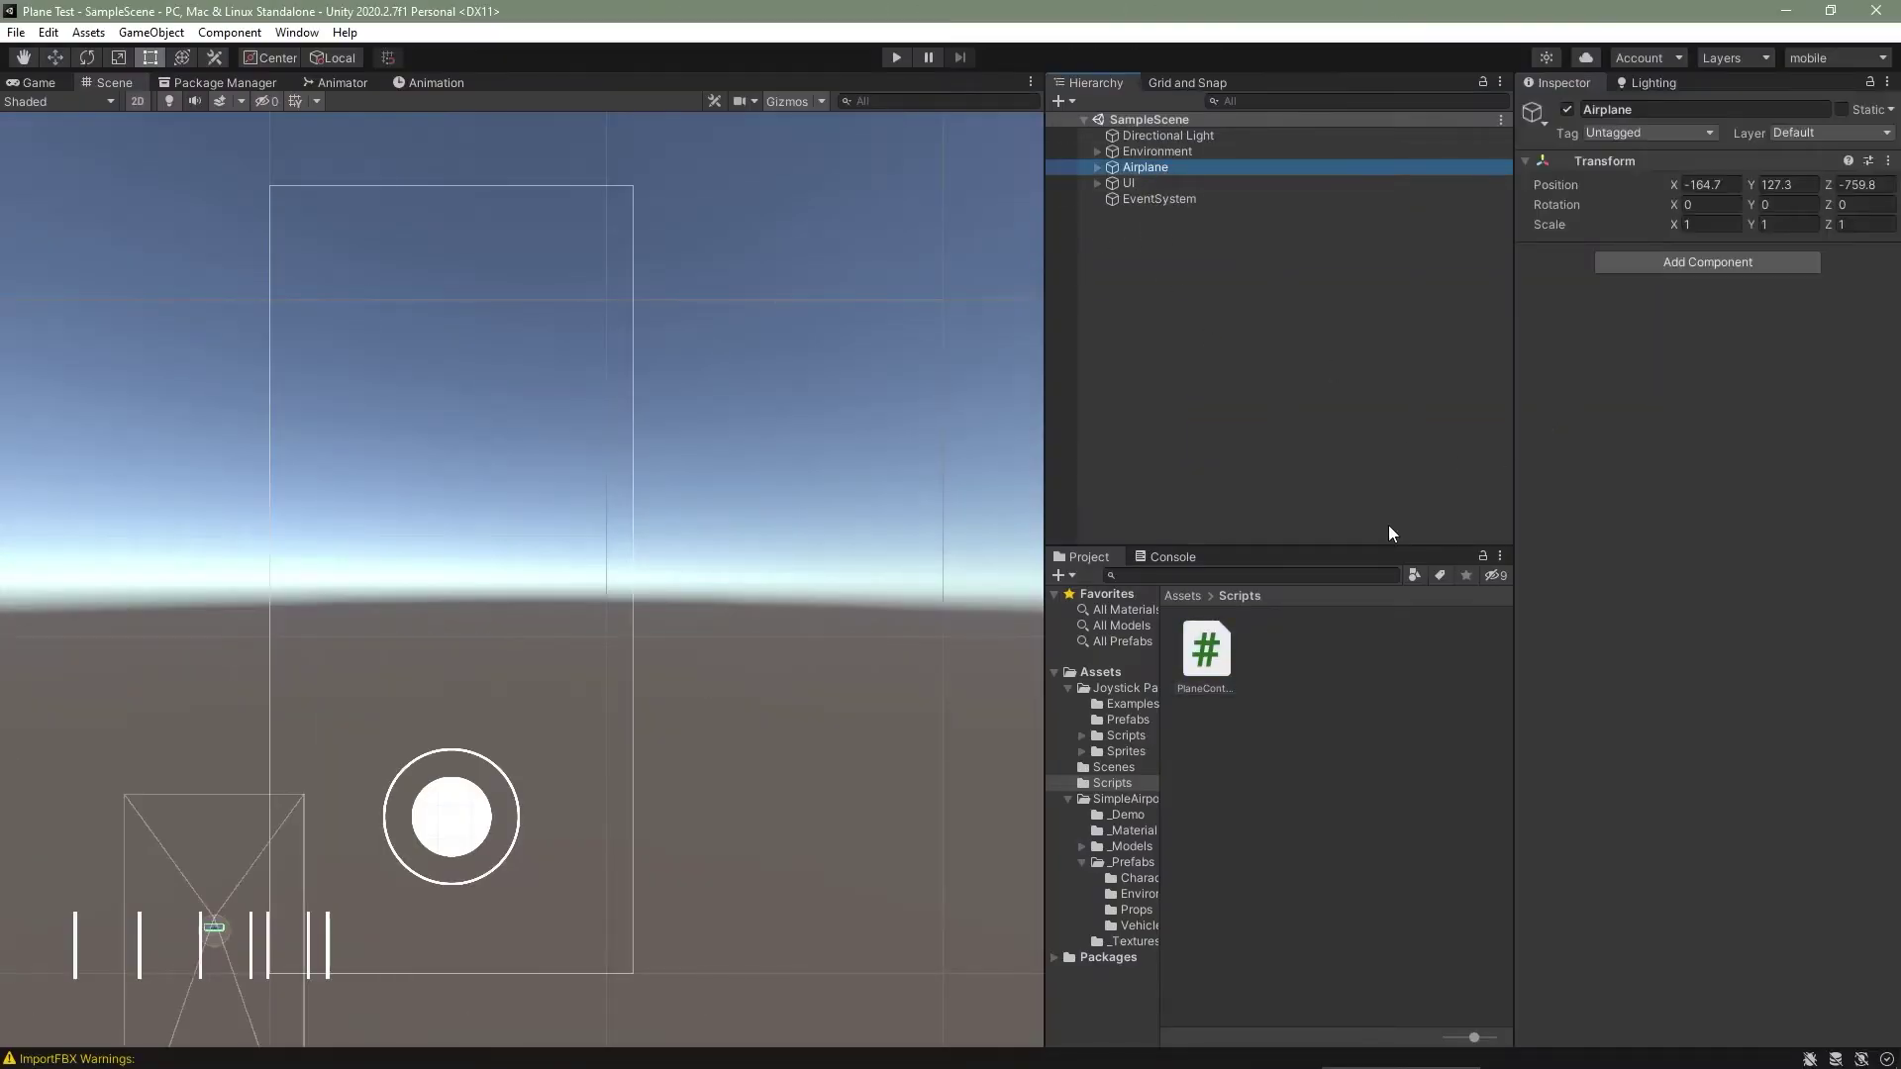
pyautogui.moveTo(1190, 676); pyautogui.dragTo(1763, 406)
# Remove the Box Collider from the Model child object and add a Box Collider component to its parent Airplane instead
pyautogui.rightClick(1641, 616)
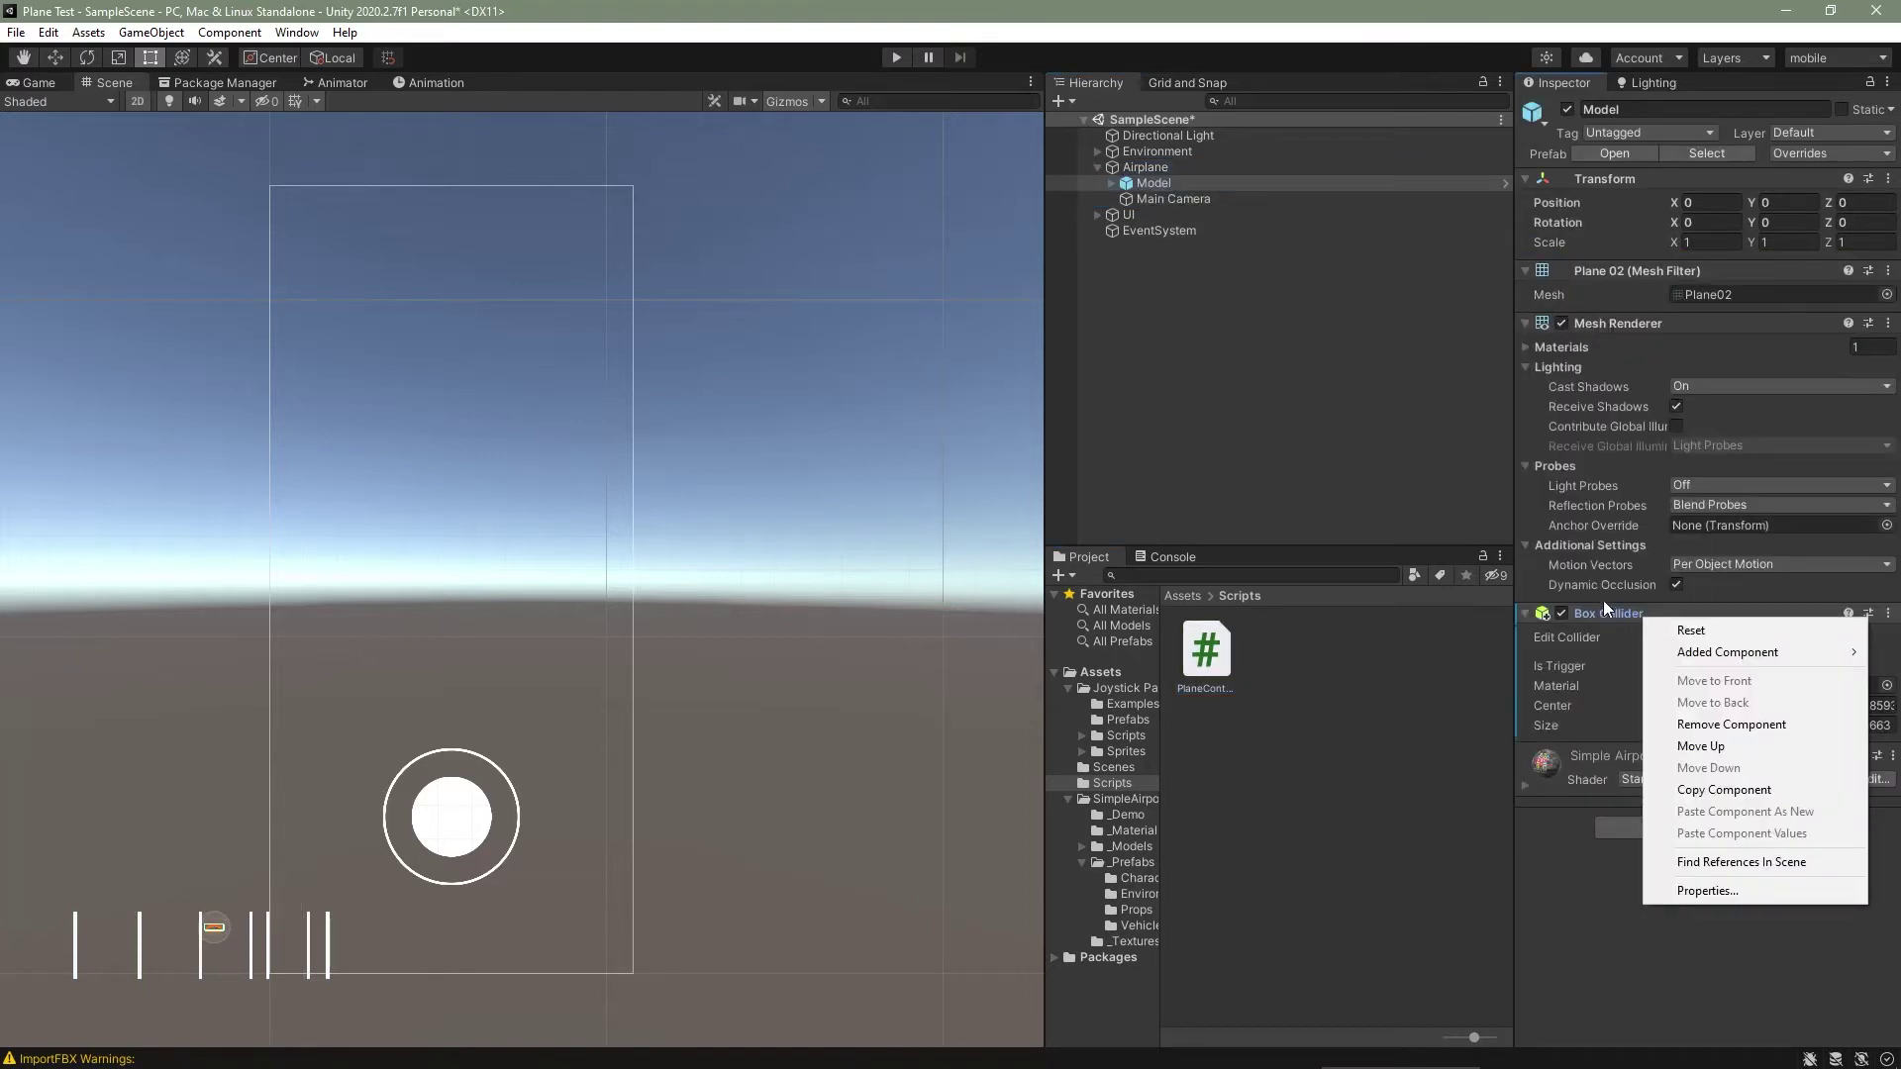
pyautogui.click(1731, 723)
pyautogui.click(1159, 168)
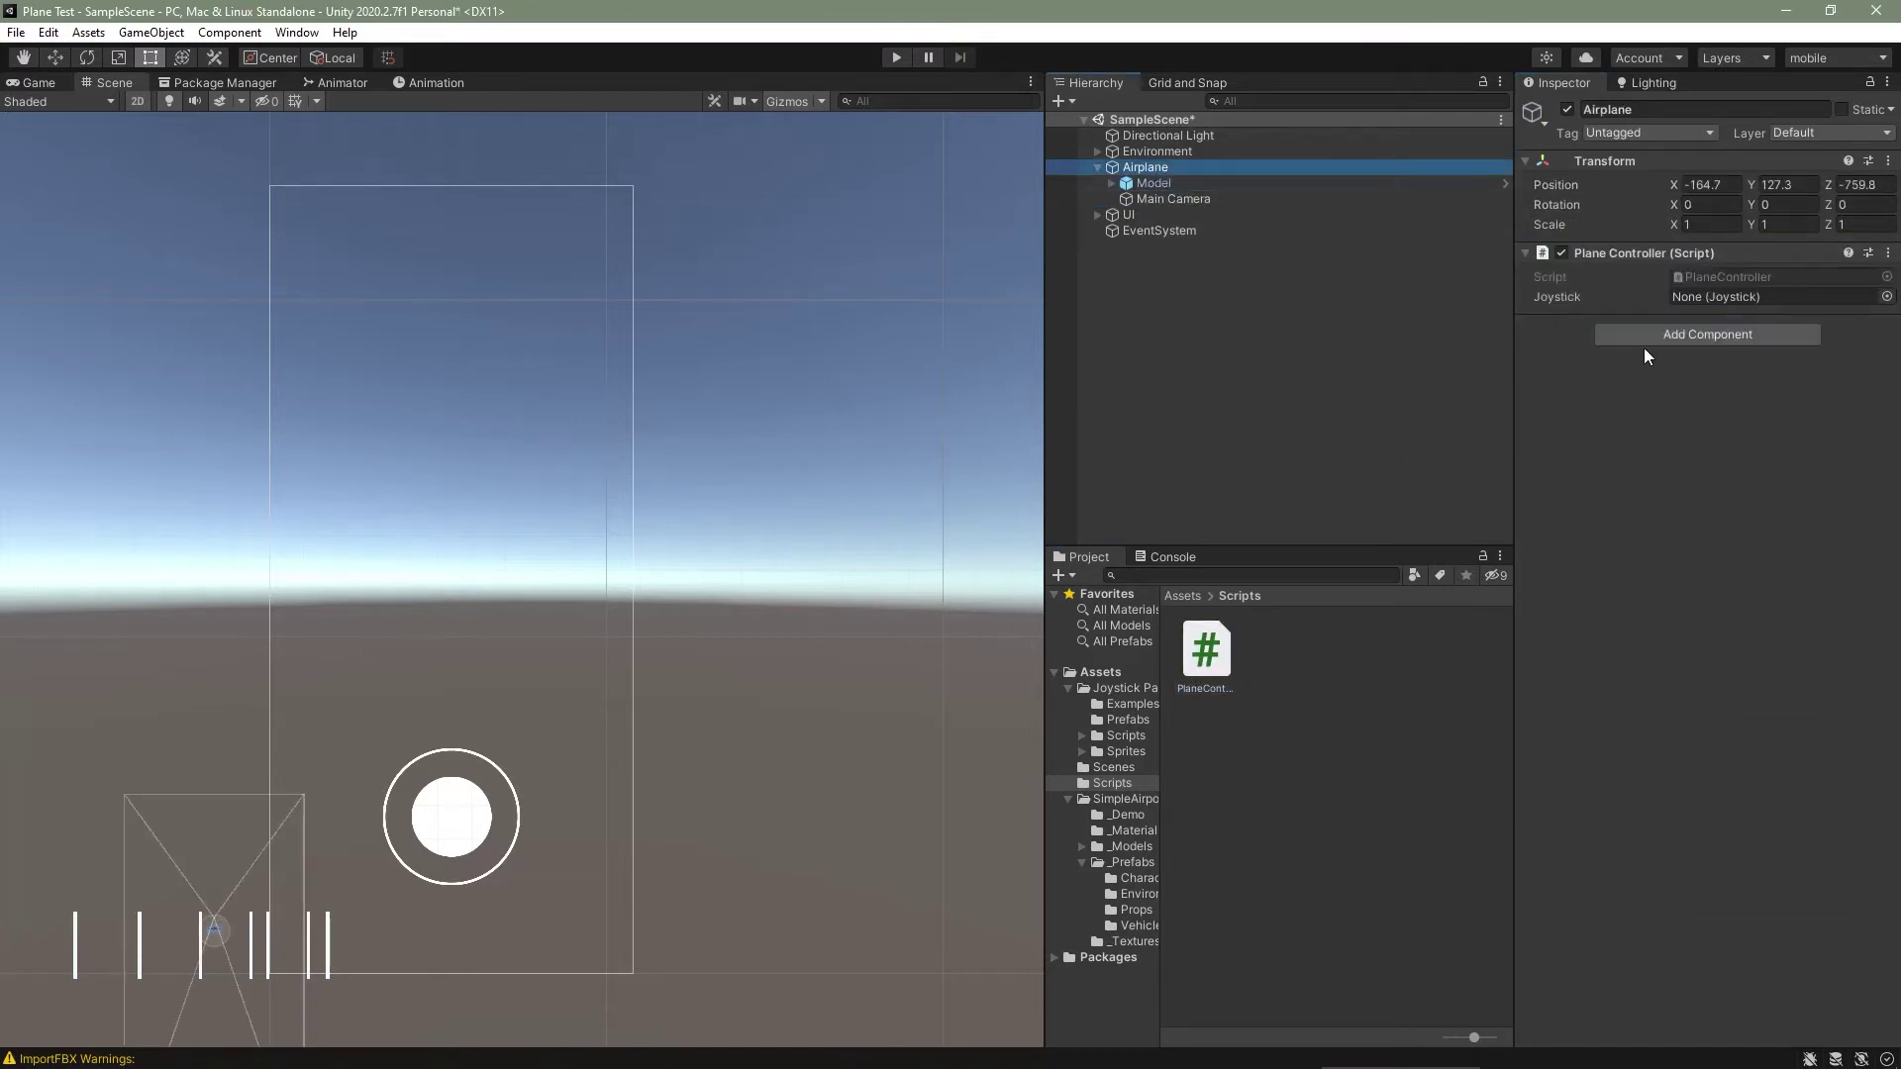
pyautogui.click(1739, 333)
pyautogui.press('Return')
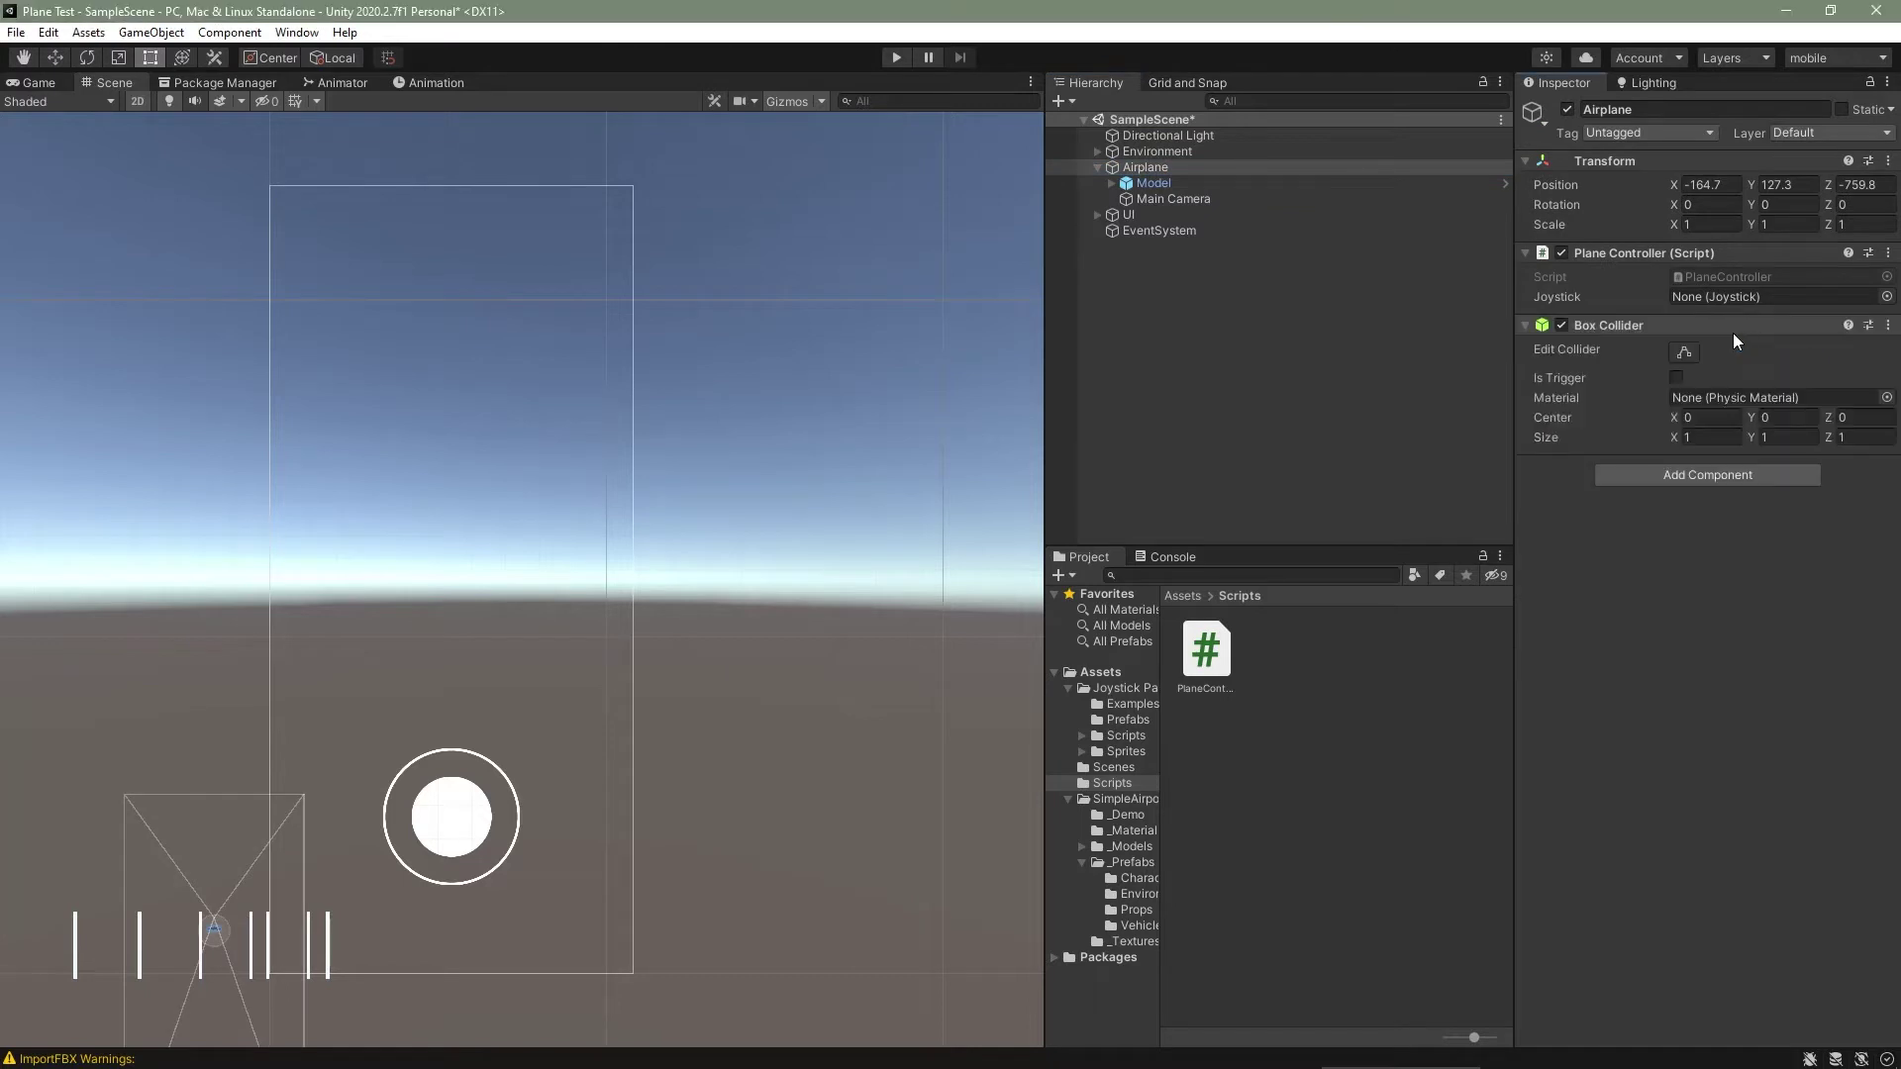
# Assign the scene's Fixed Joystick to the Joystick field of the Airplane's Plane Controller component
pyautogui.click(1887, 296)
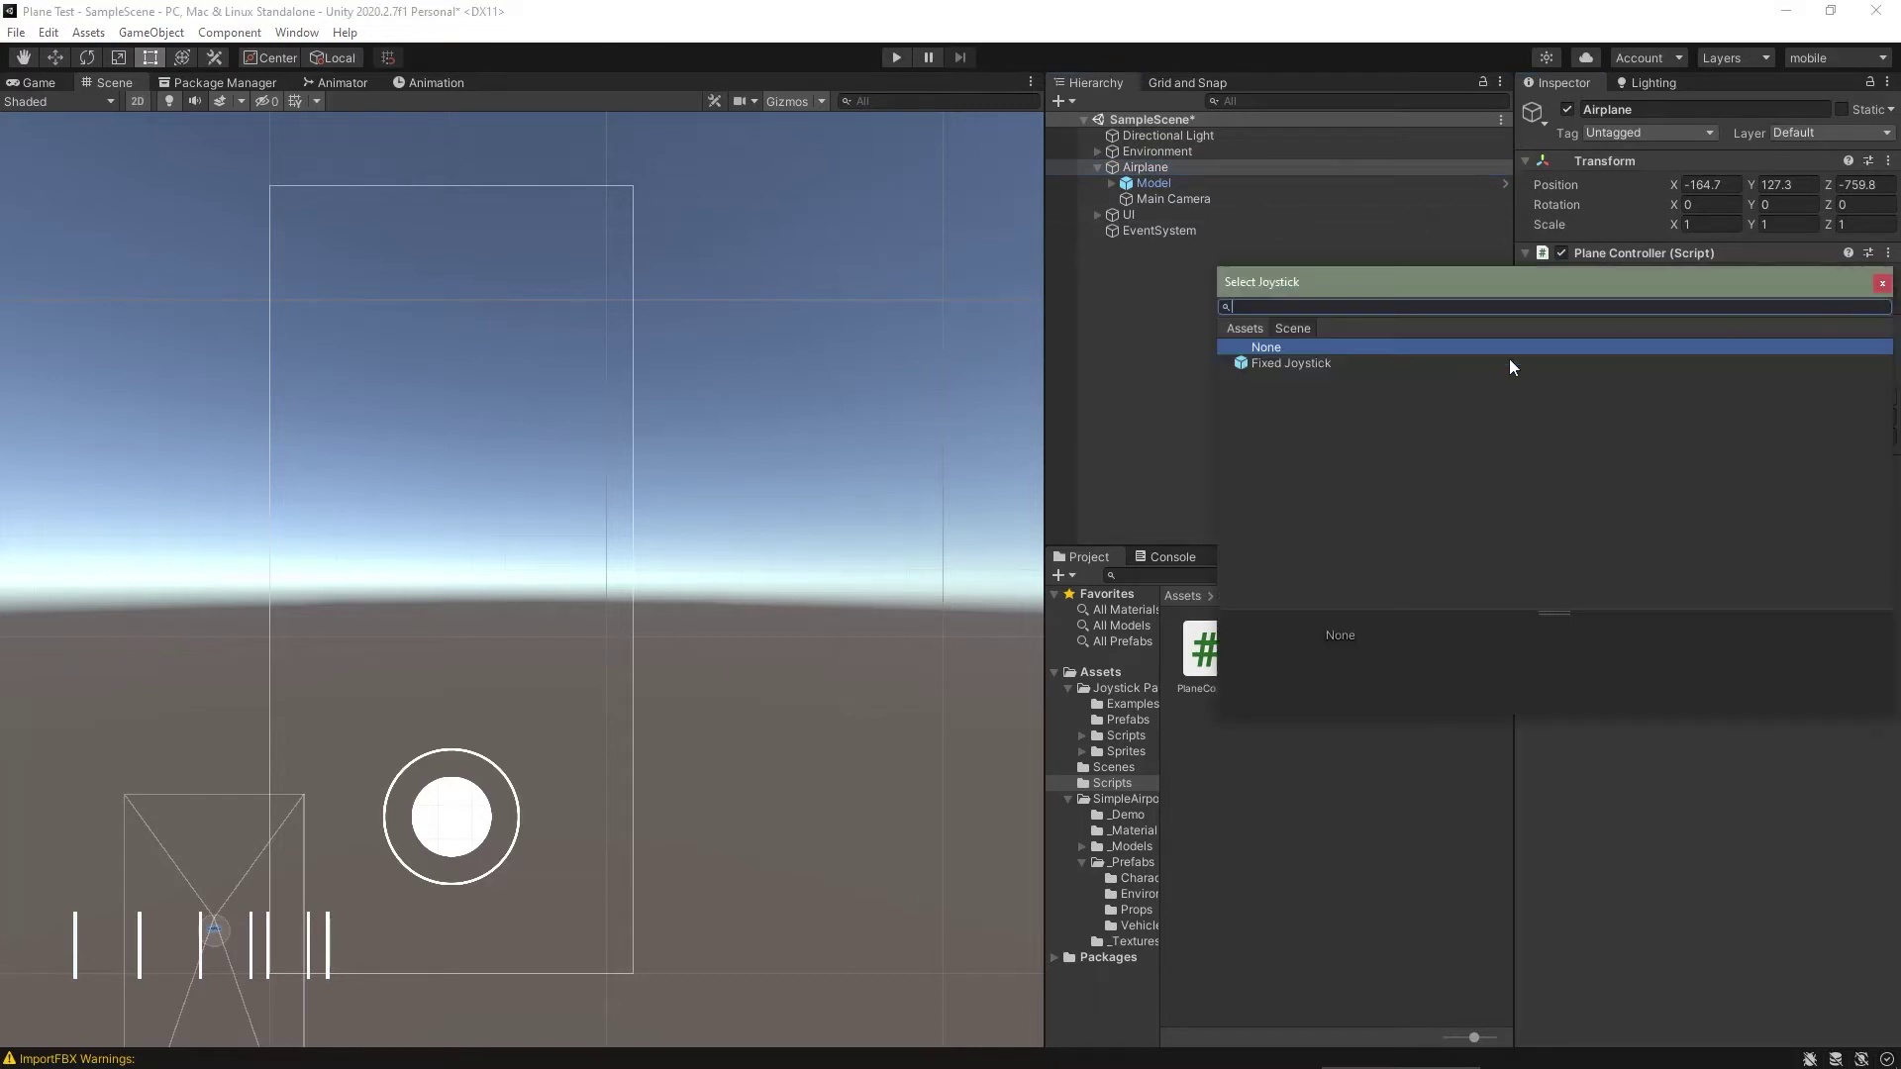
pyautogui.doubleClick(1330, 363)
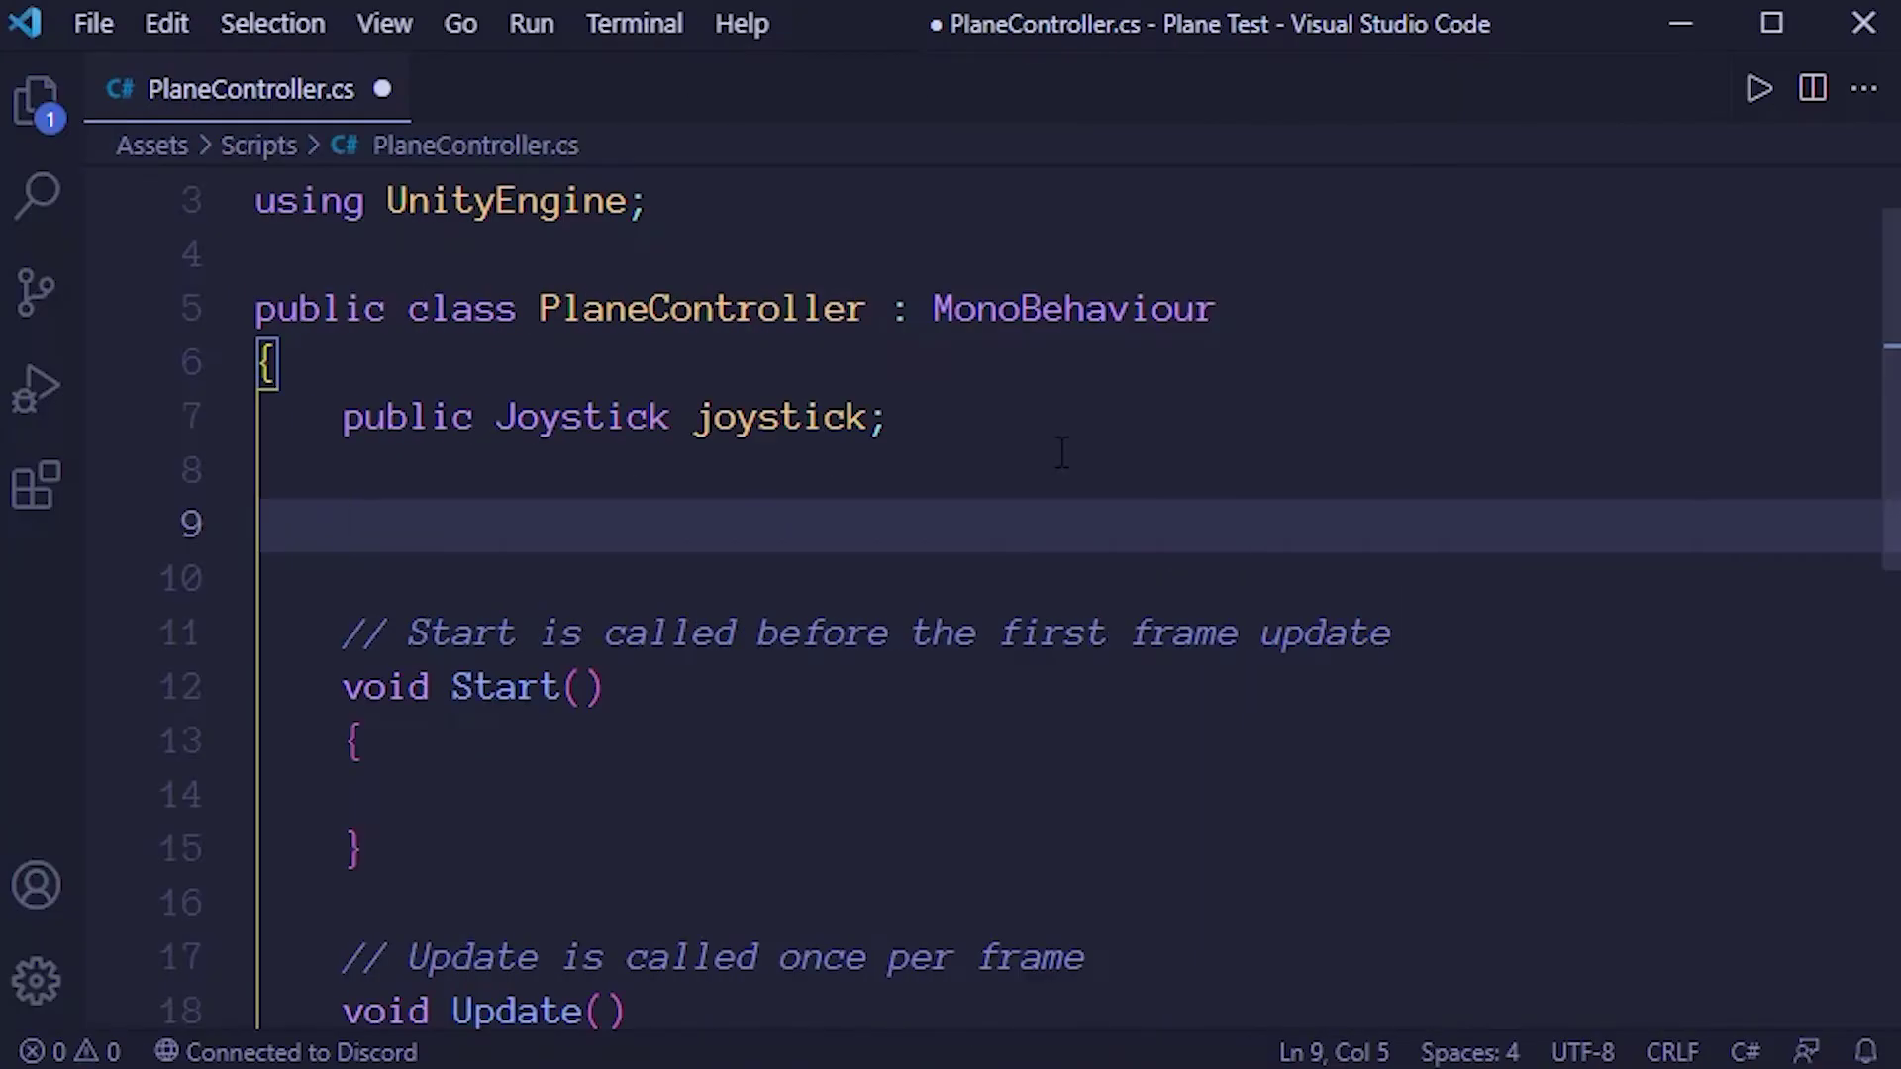
# Switch to Visual Studio Code and declare the field "private Rigidbody rb;" below the joystick field in the PlaneController class
pyautogui.write('pr')
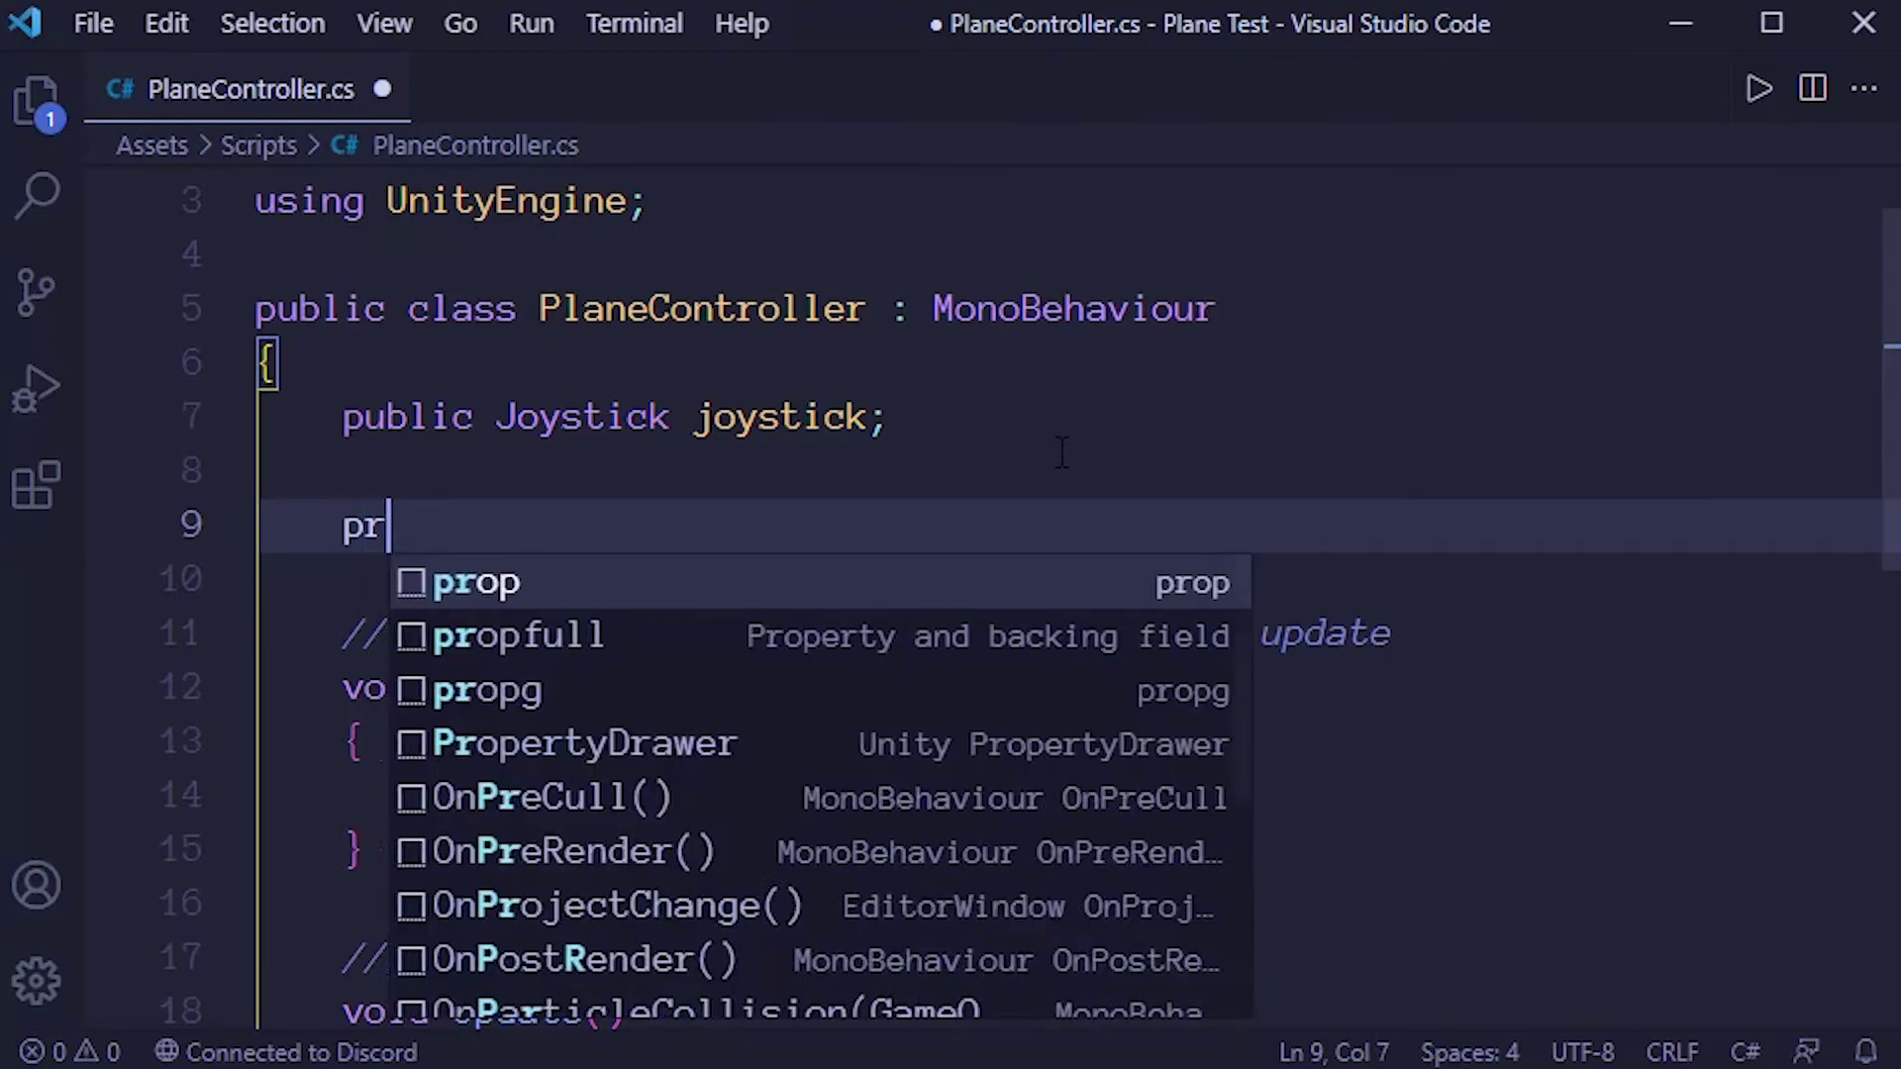
pyautogui.write('ivate Rigidi')
pyautogui.press('BackSpace')
pyautogui.press('BackSpace')
pyautogui.write('dbody')
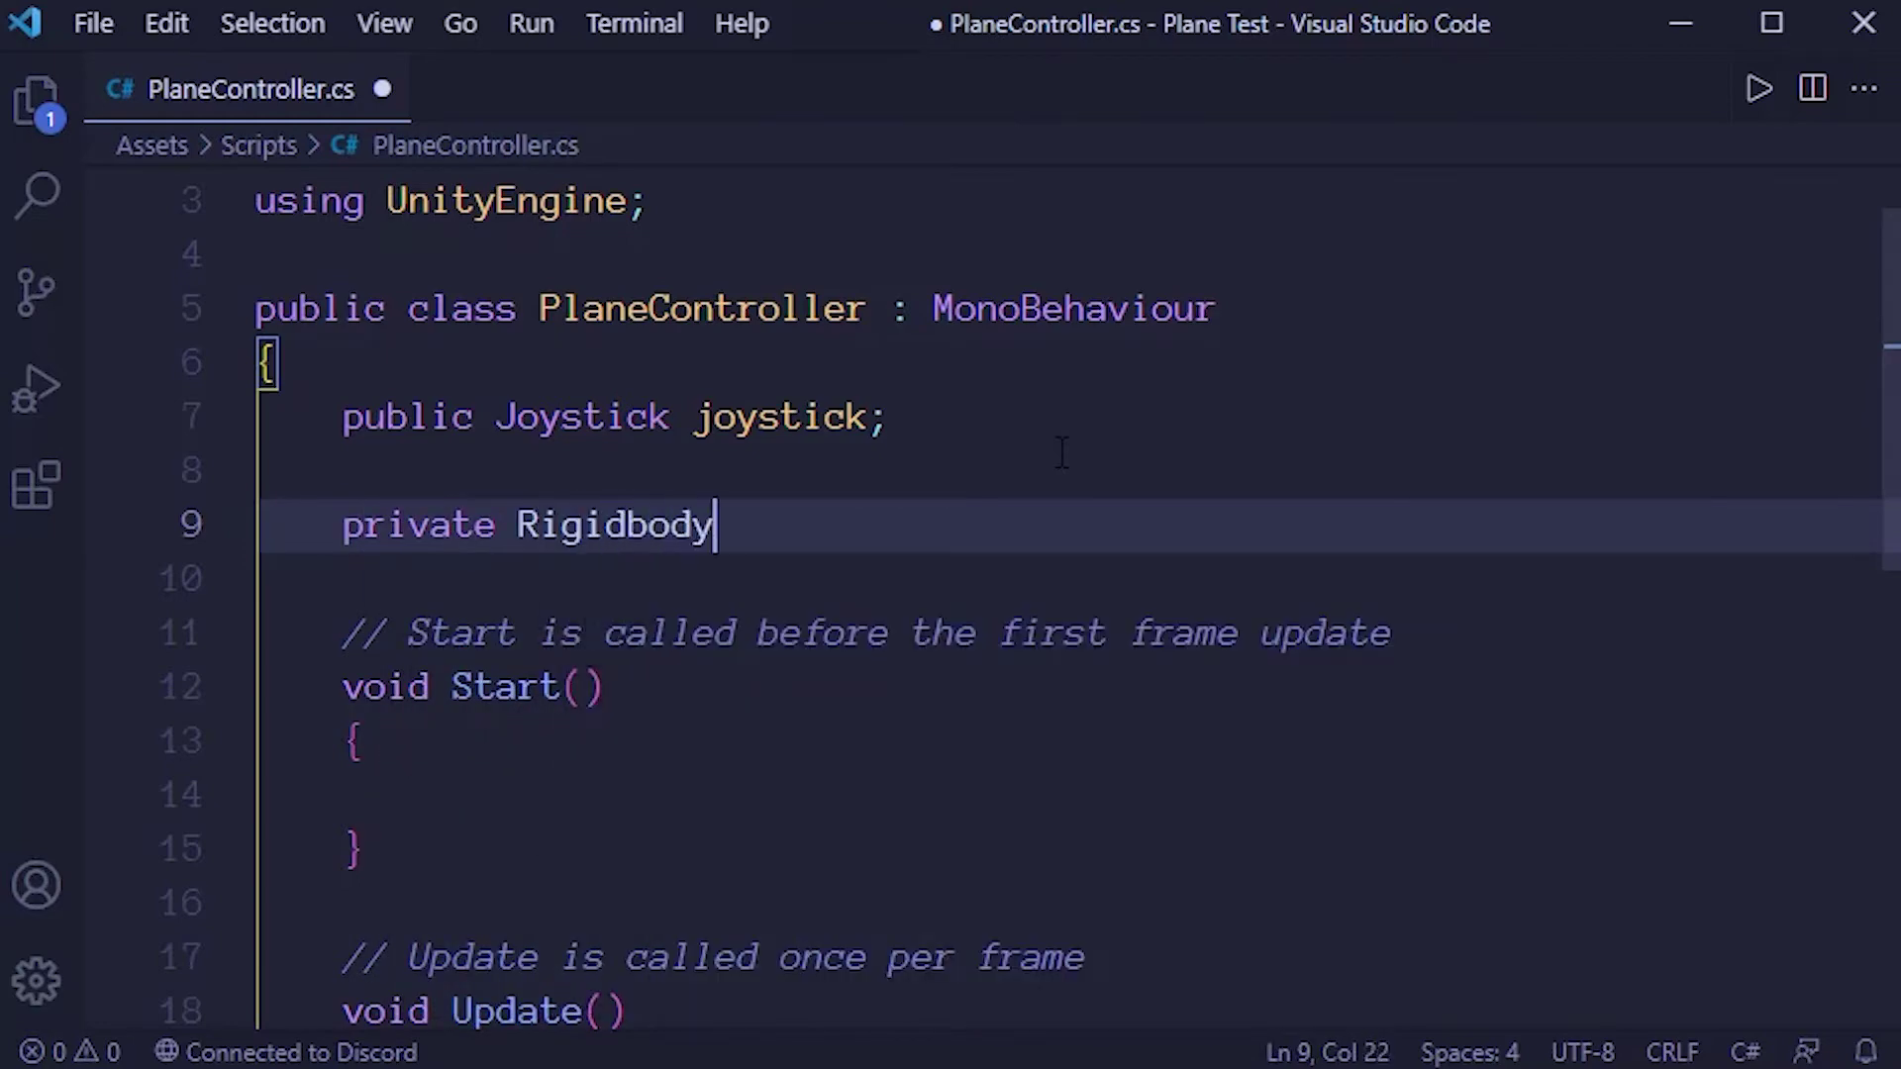
pyautogui.write(' rb')
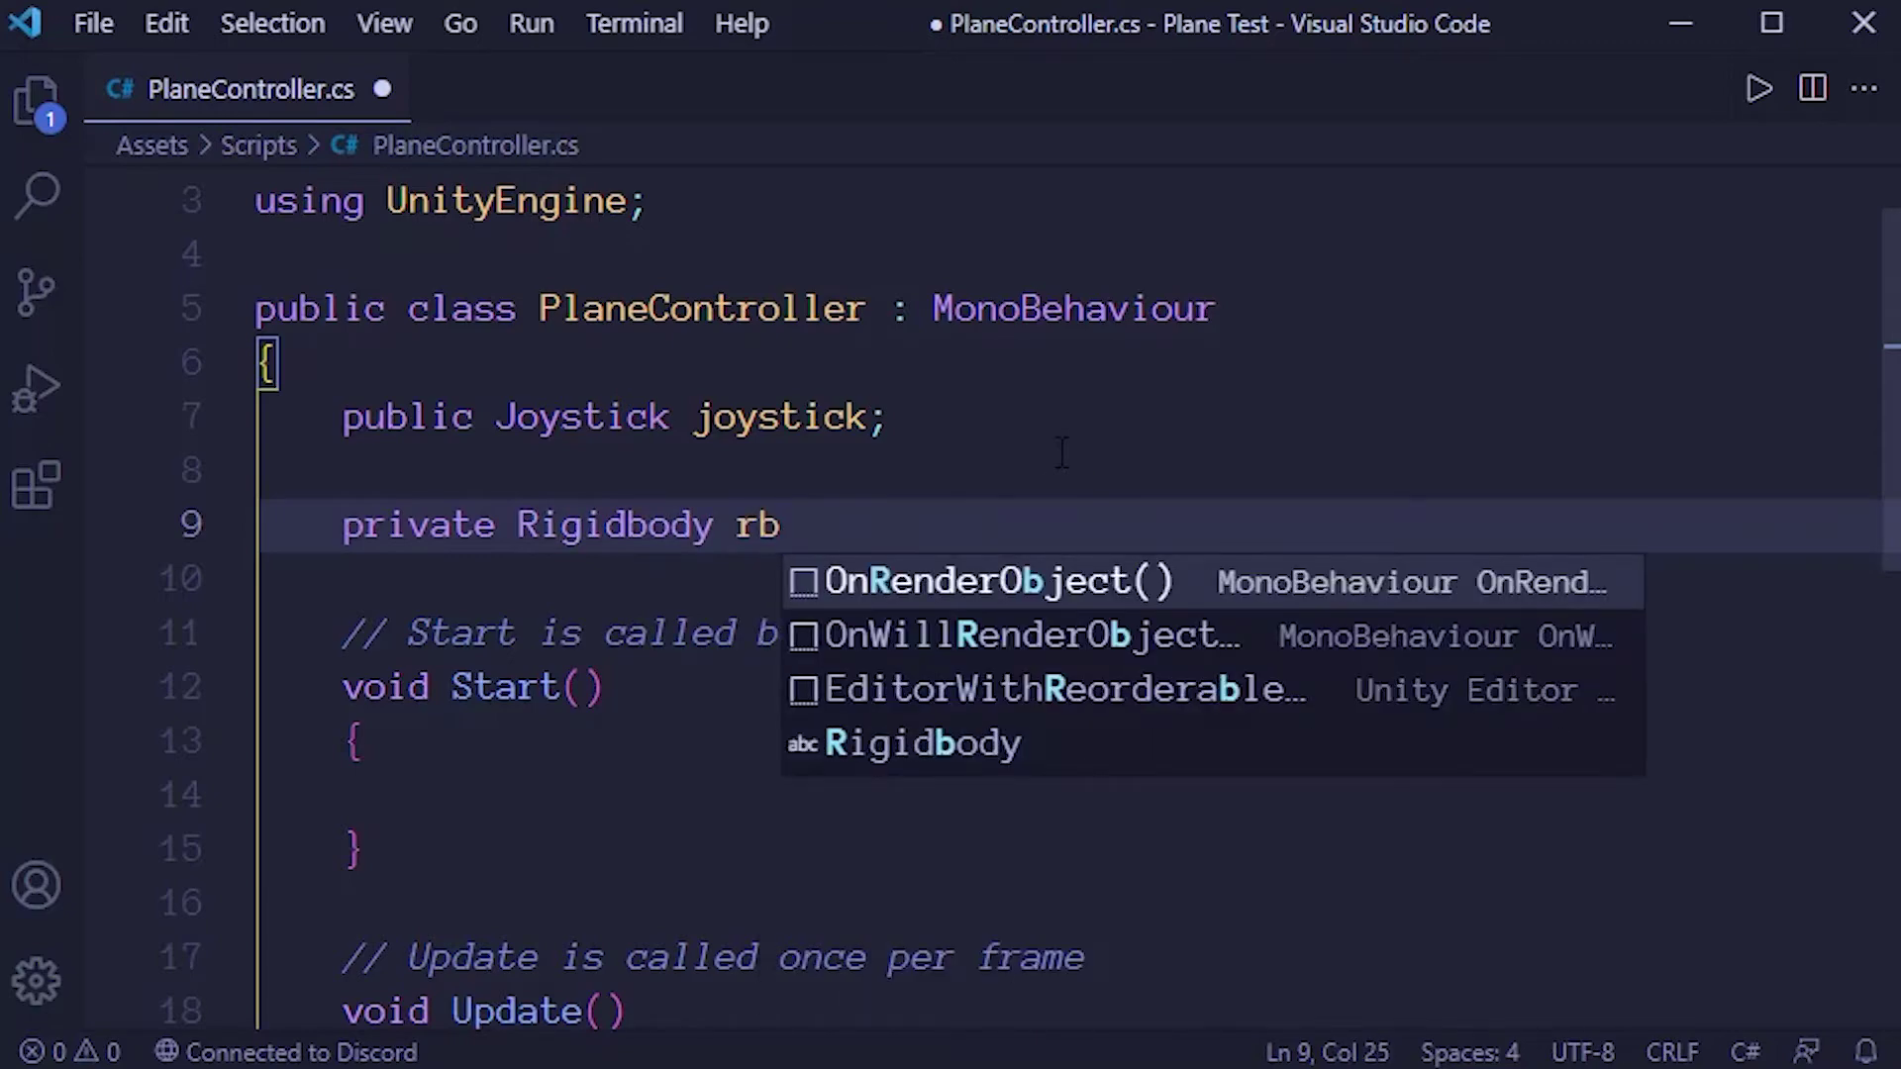
pyautogui.write(';')
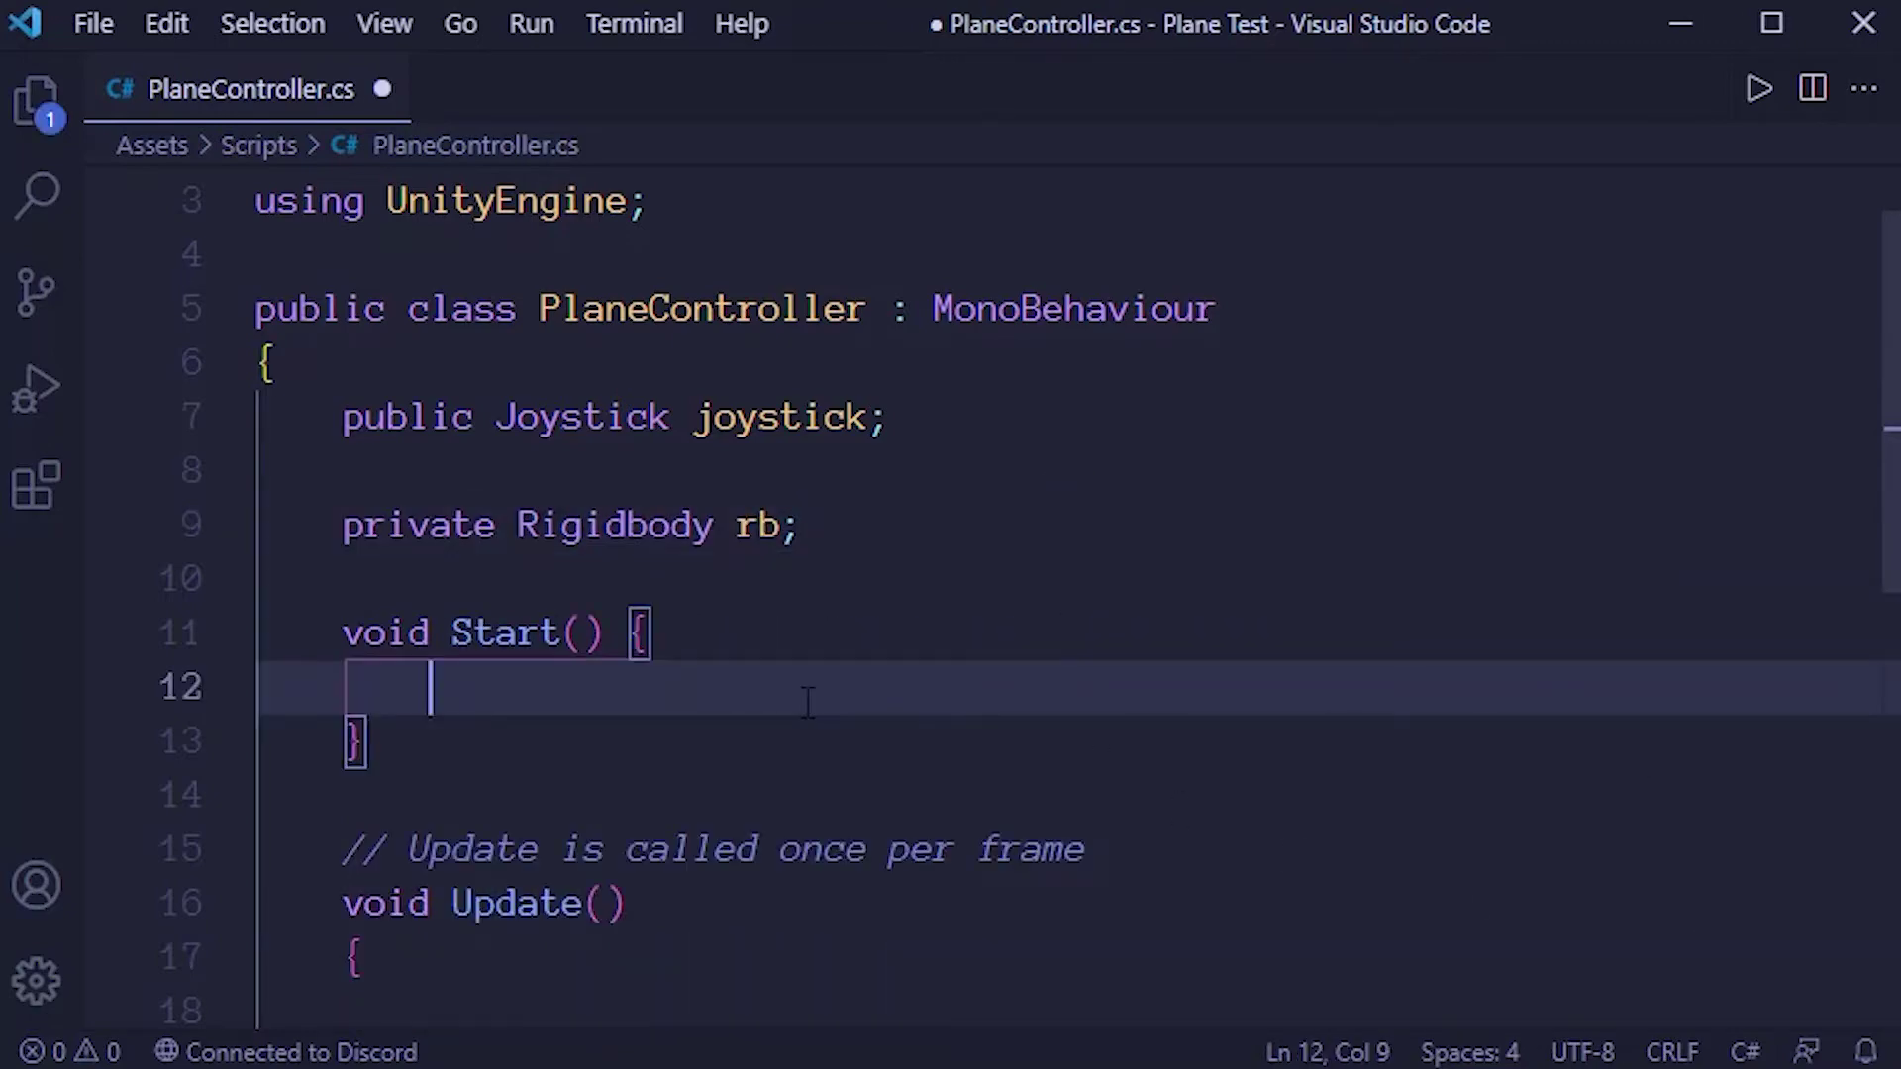
# Inside the Start() method, begin the Rigidbody assignment with "rb = GetComponent"
pyautogui.write('rb = G')
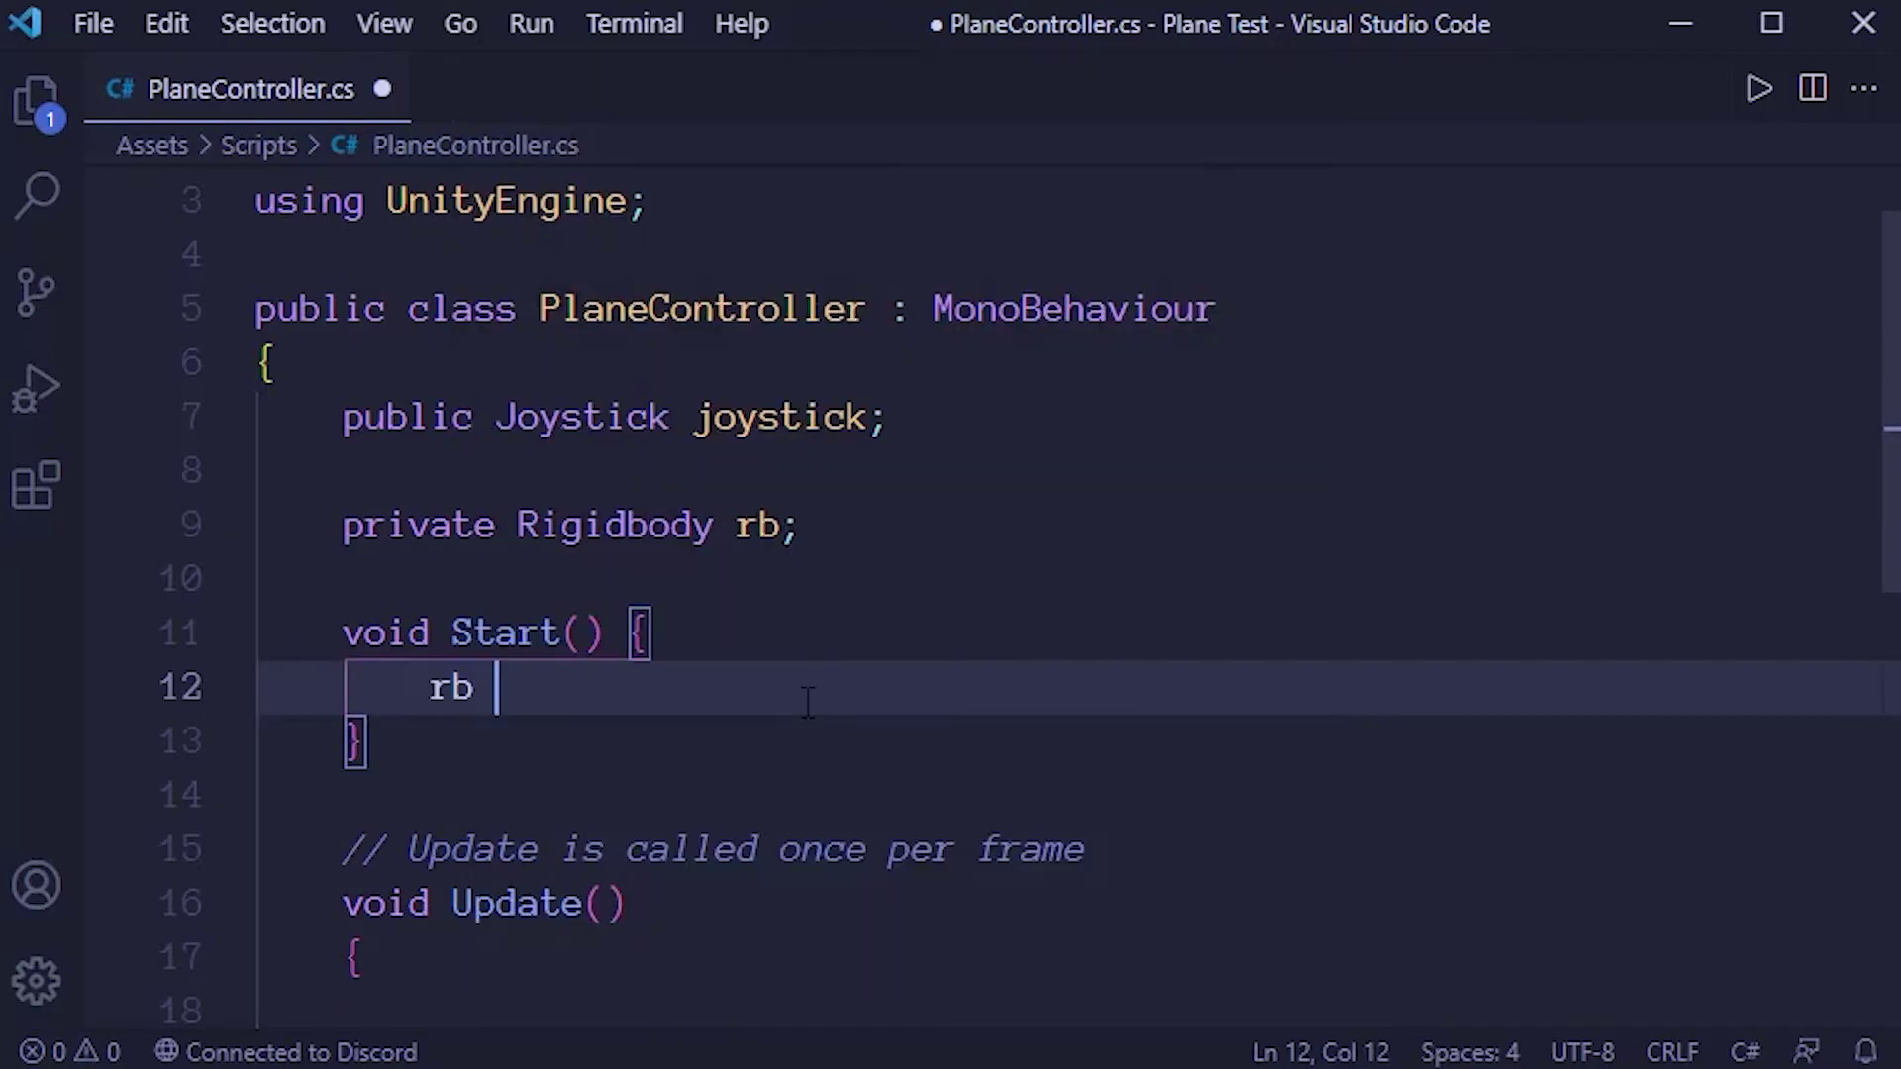
pyautogui.write('etComponent')
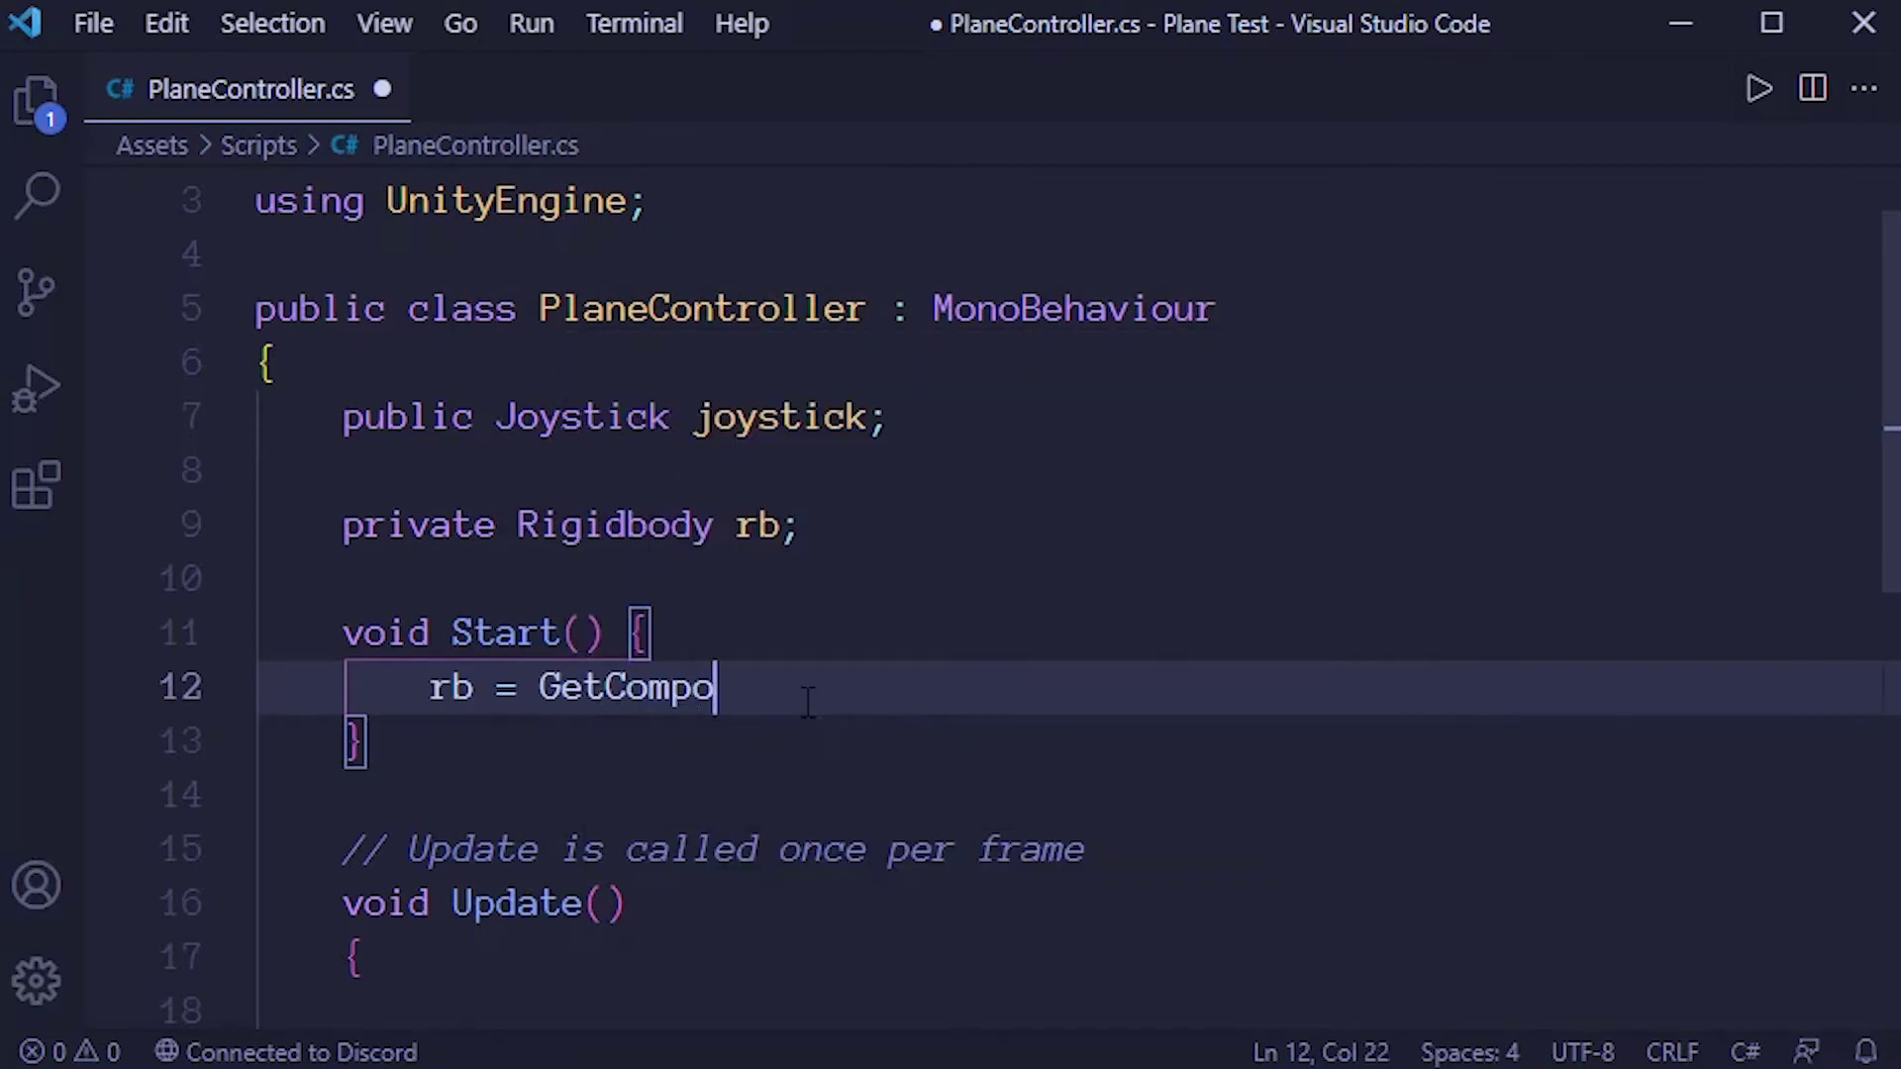